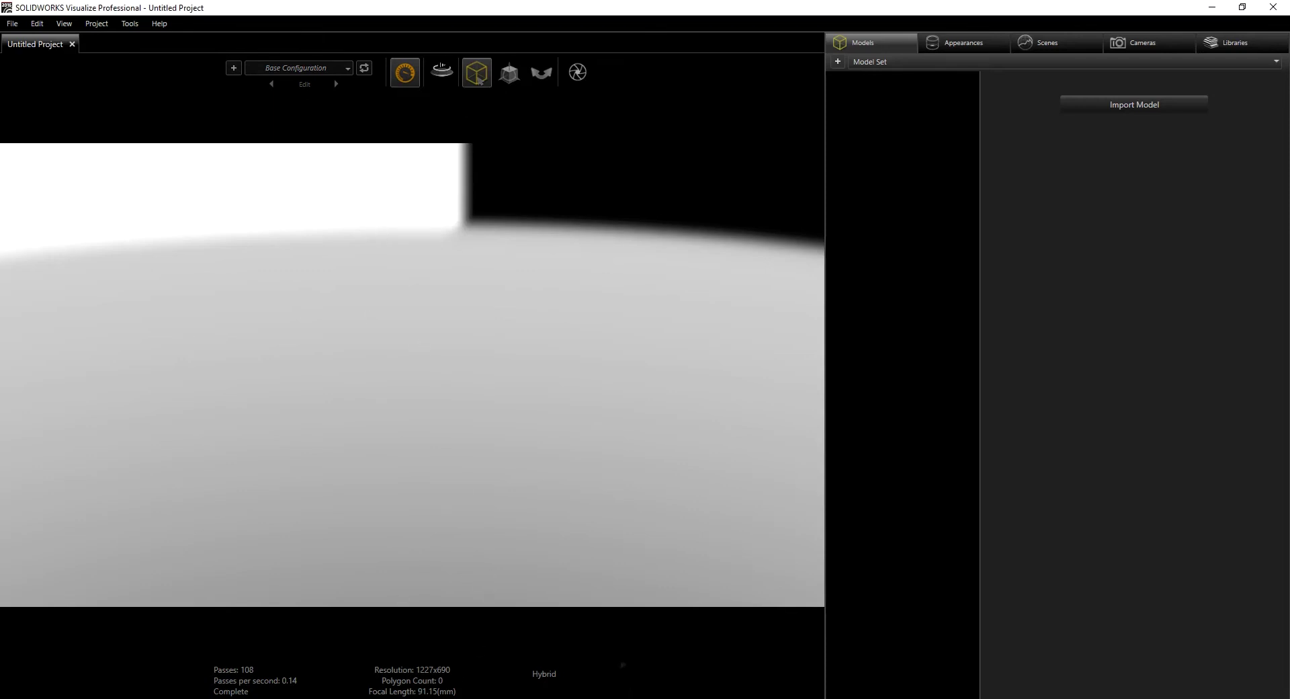
pyautogui.click(376, 651)
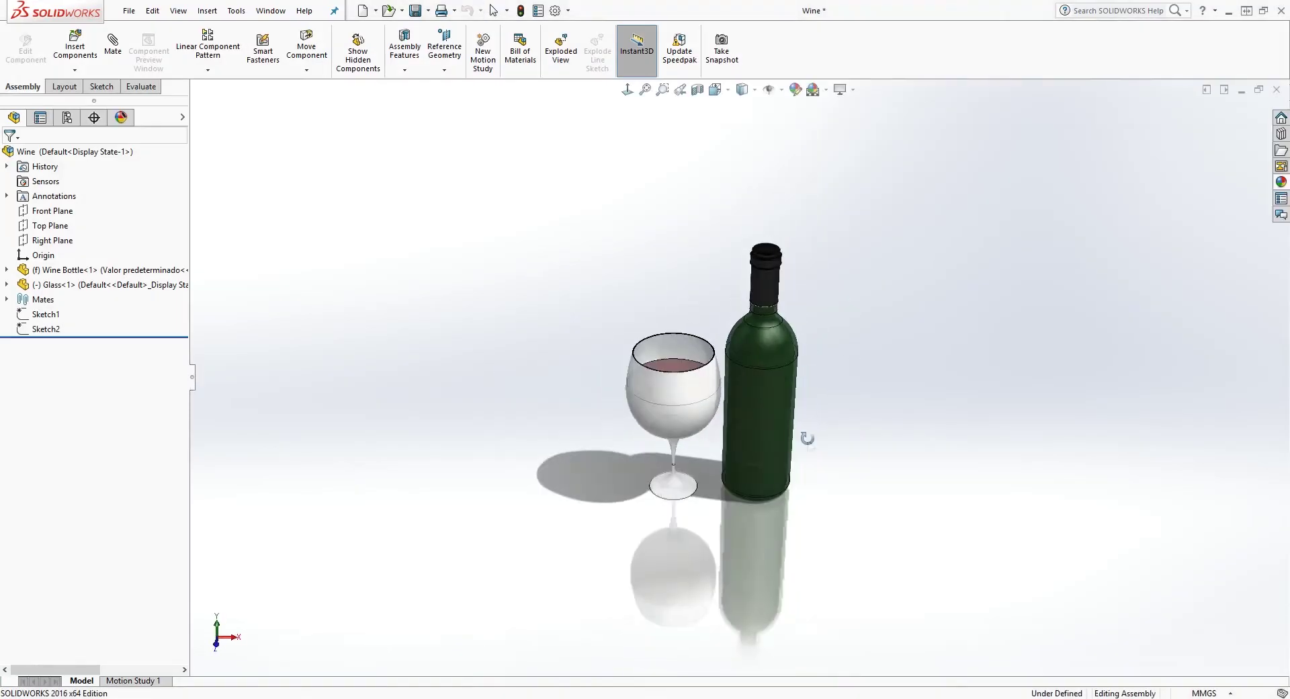
pyautogui.scroll(-5, 773, 336)
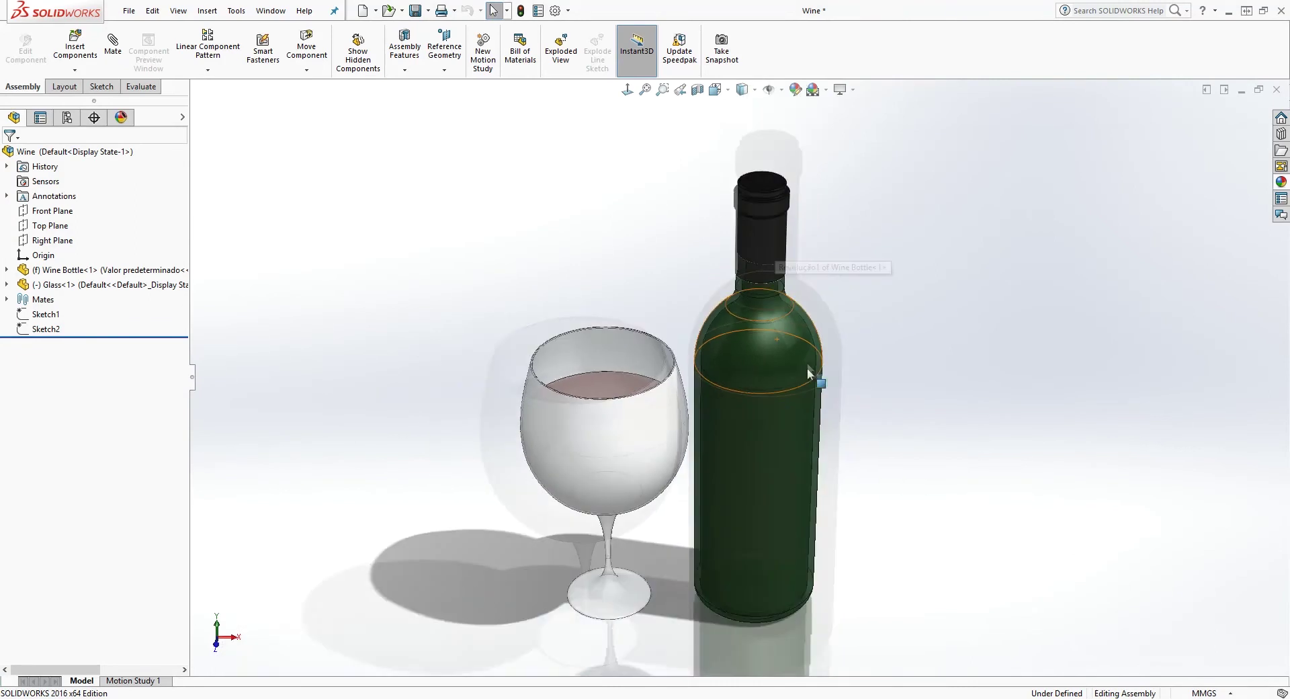
pyautogui.scroll(2, 808, 368)
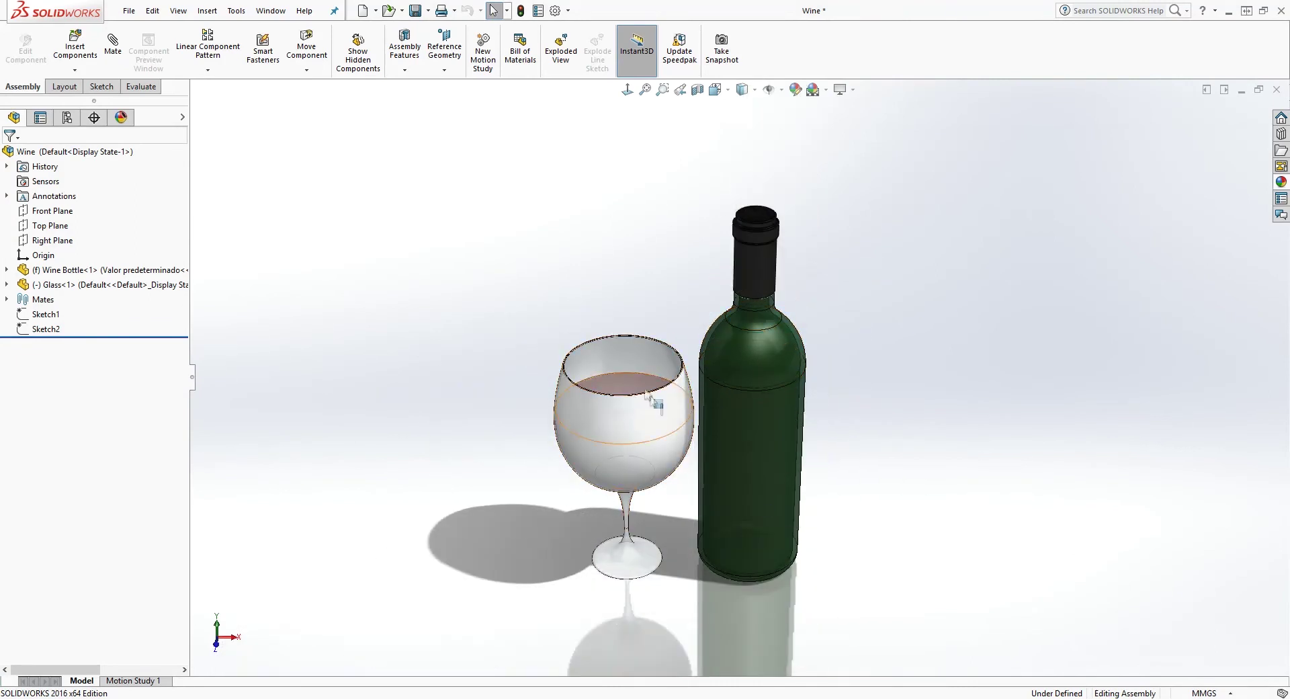
pyautogui.moveTo(821, 394); pyautogui.dragTo(815, 466, button='middle')
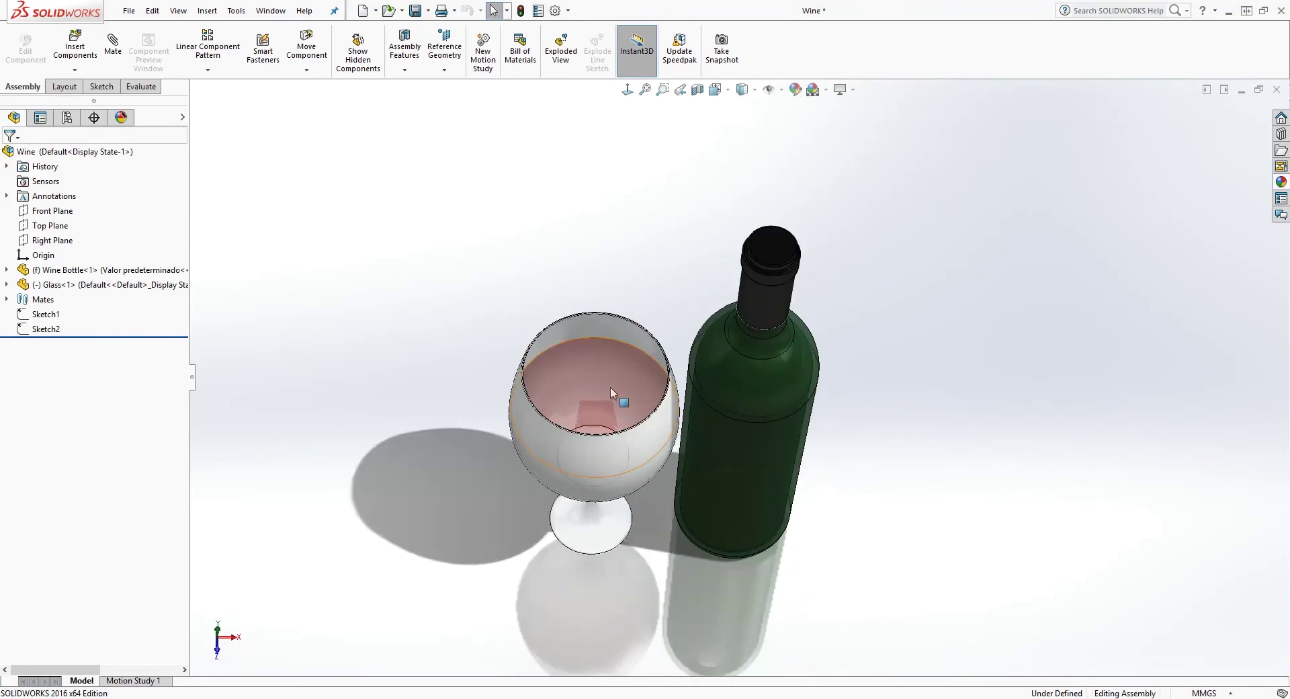
pyautogui.moveTo(602, 381); pyautogui.dragTo(576, 381, button='middle')
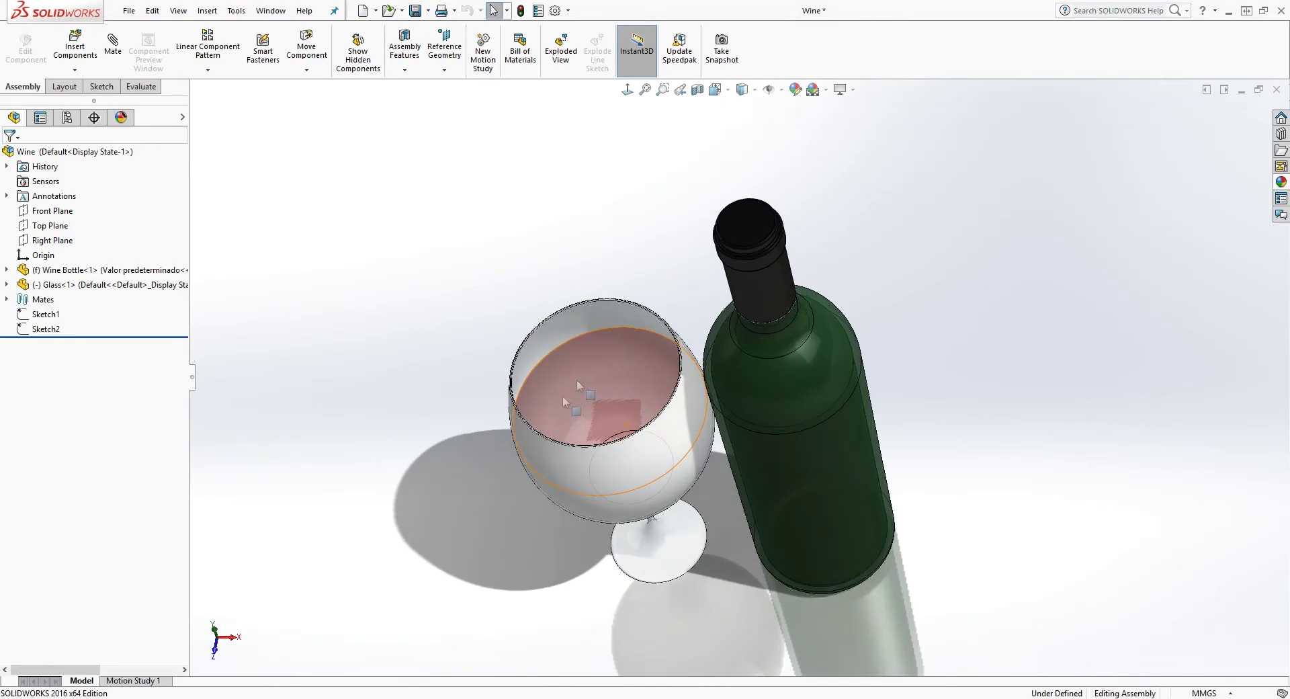
pyautogui.hotkey('ctrl', '1')
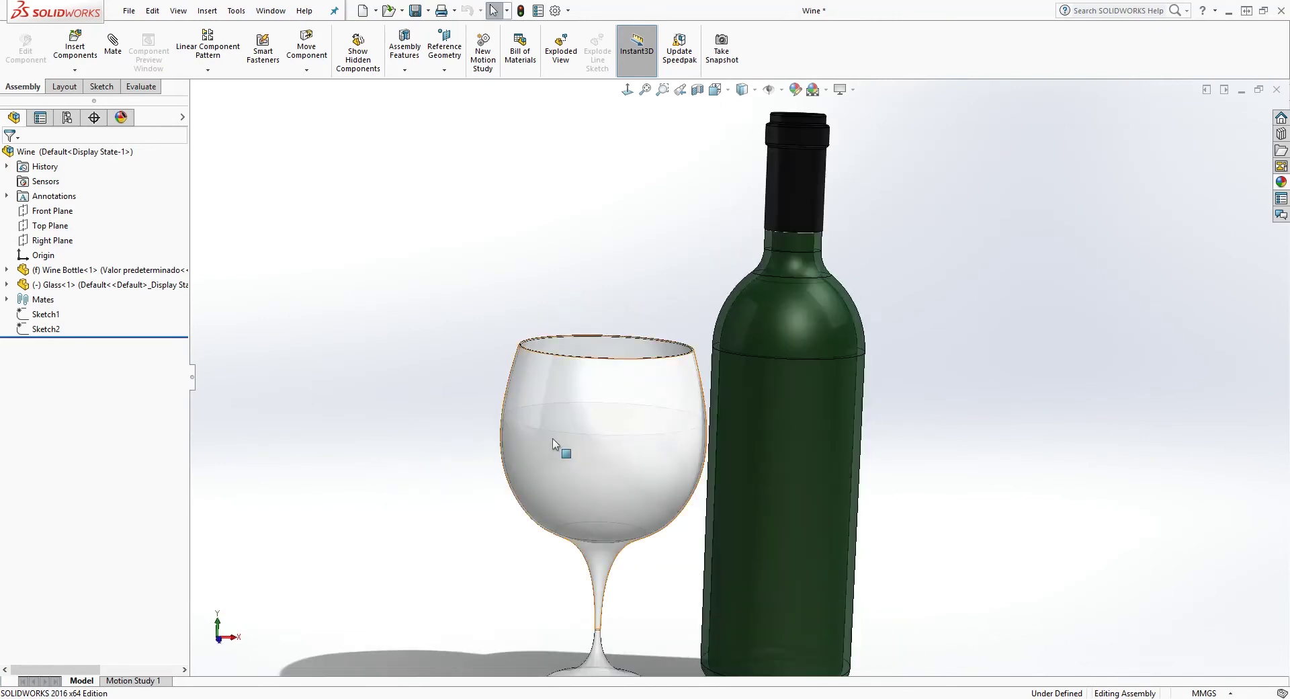
pyautogui.moveTo(608, 433); pyautogui.dragTo(613, 411, button='middle')
pyautogui.scroll(3, 797, 512)
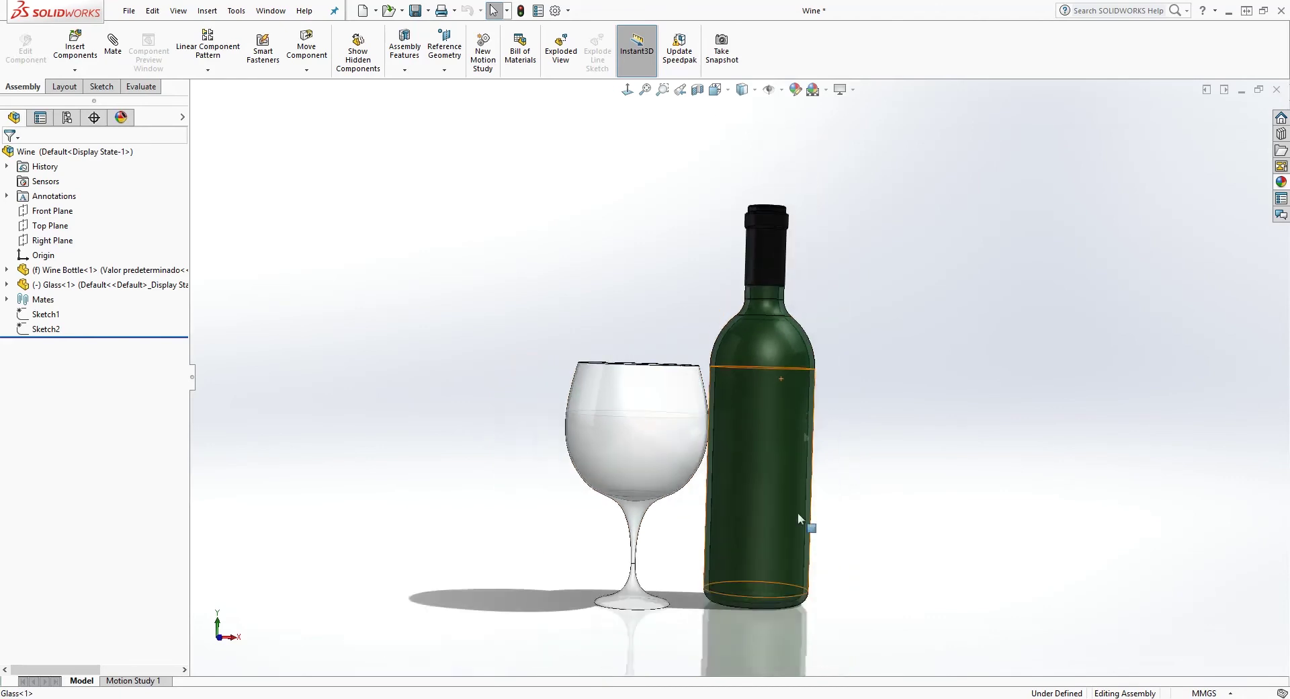
pyautogui.scroll(-1, 776, 542)
pyautogui.scroll(1, 244, 359)
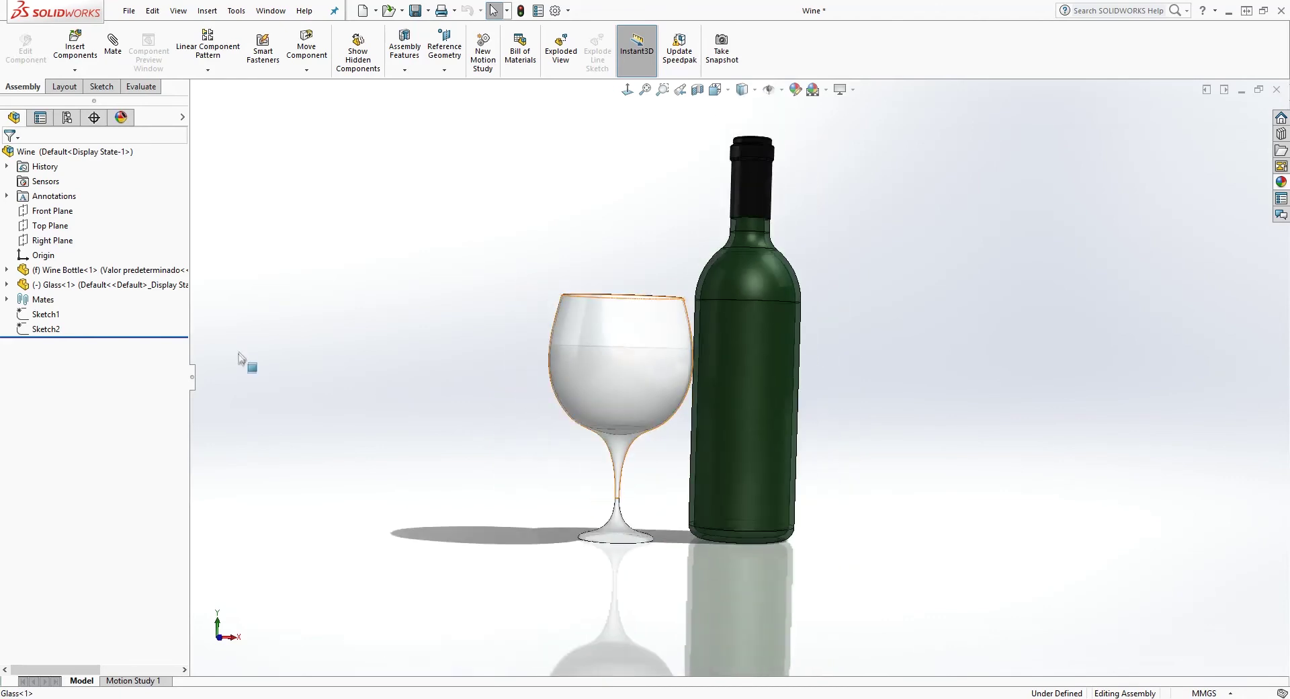
# - Open the Glass part in its own window and show its feature tree
pyautogui.rightClick(600, 317)
pyautogui.click(607, 125)
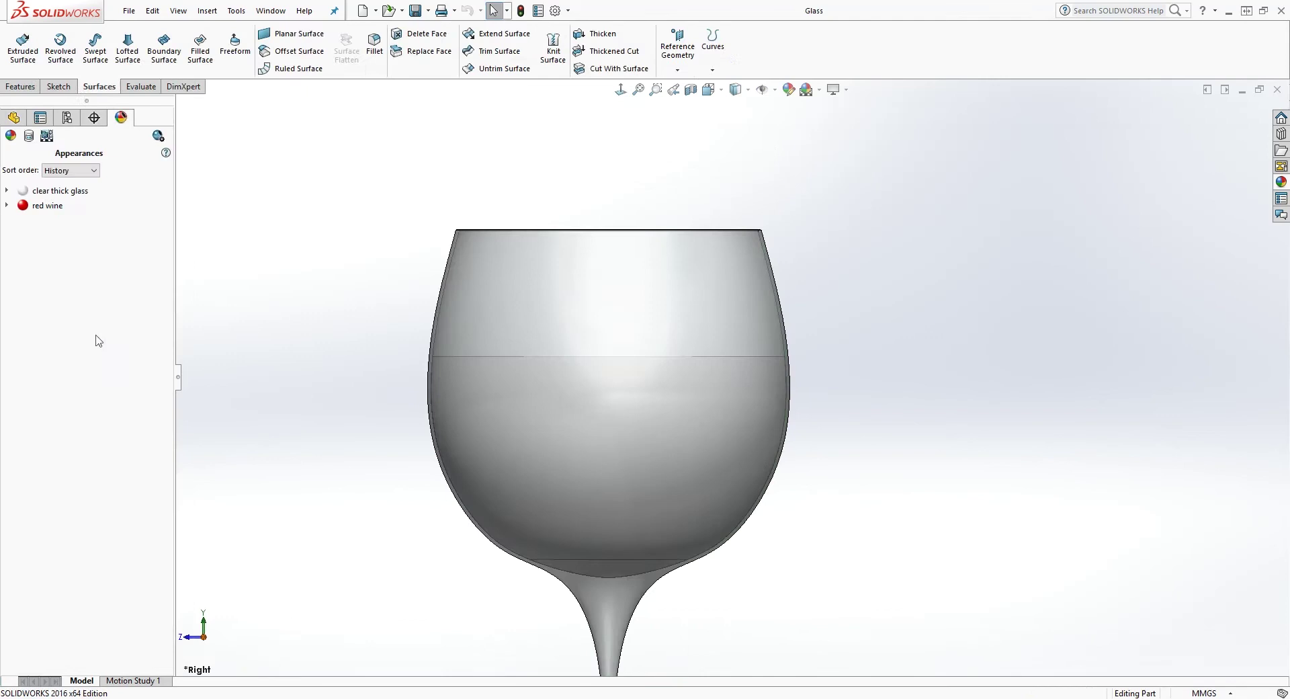
pyautogui.click(14, 117)
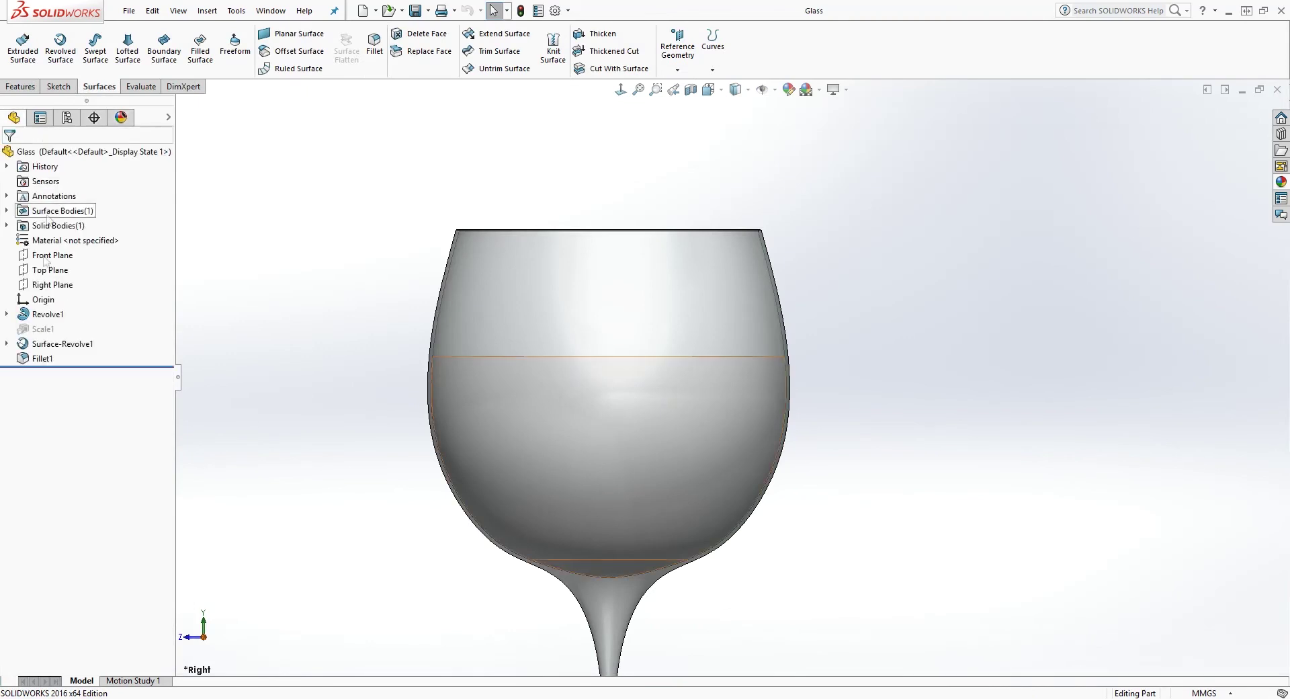
# - Expand Surface-Revolve1 and edit Sketch3
pyautogui.click(7, 314)
pyautogui.click(7, 314)
pyautogui.click(6, 343)
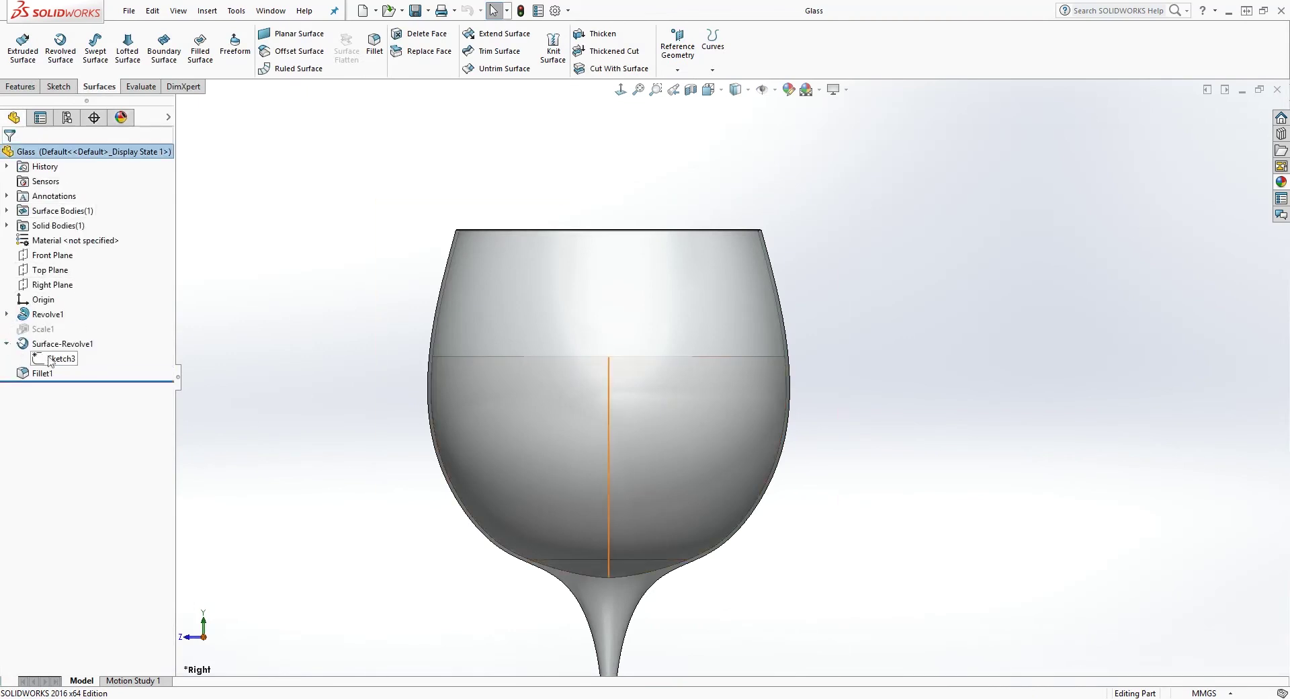
pyautogui.rightClick(53, 359)
pyautogui.click(65, 320)
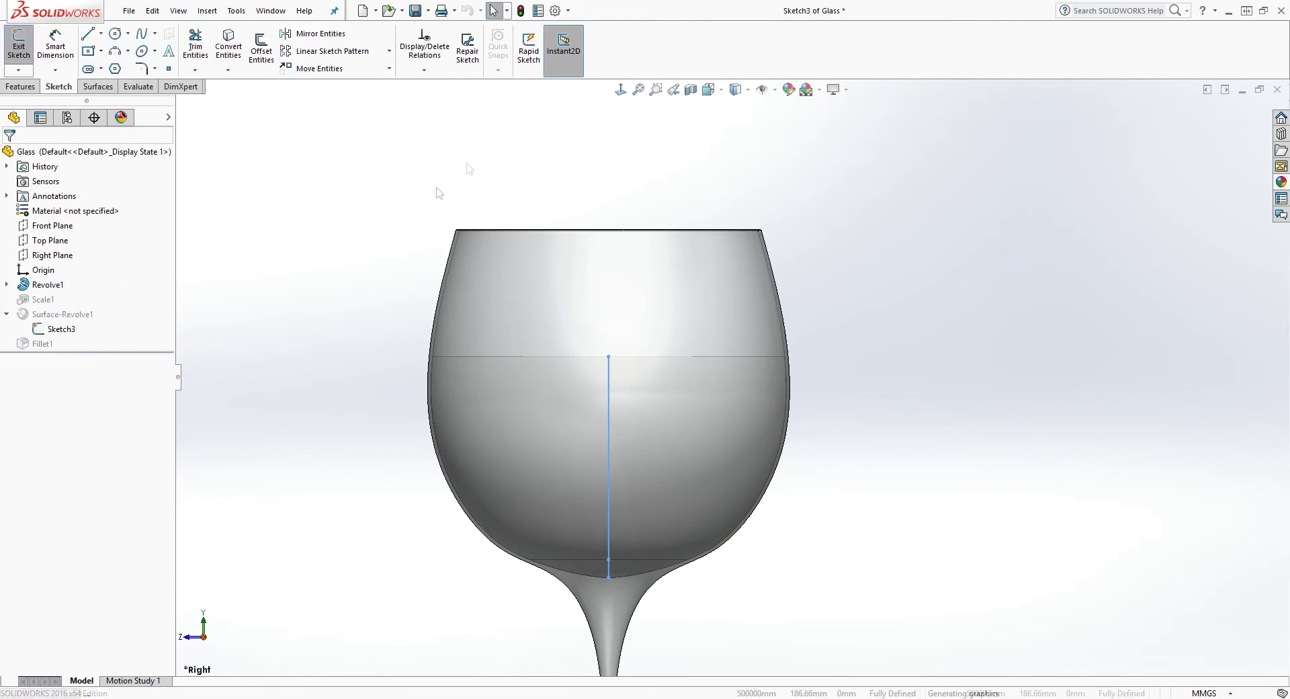
# - Inspect Sketch3's 65 and 0.10 dimensions, then exit the sketch
pyautogui.scroll(-5, 863, 349)
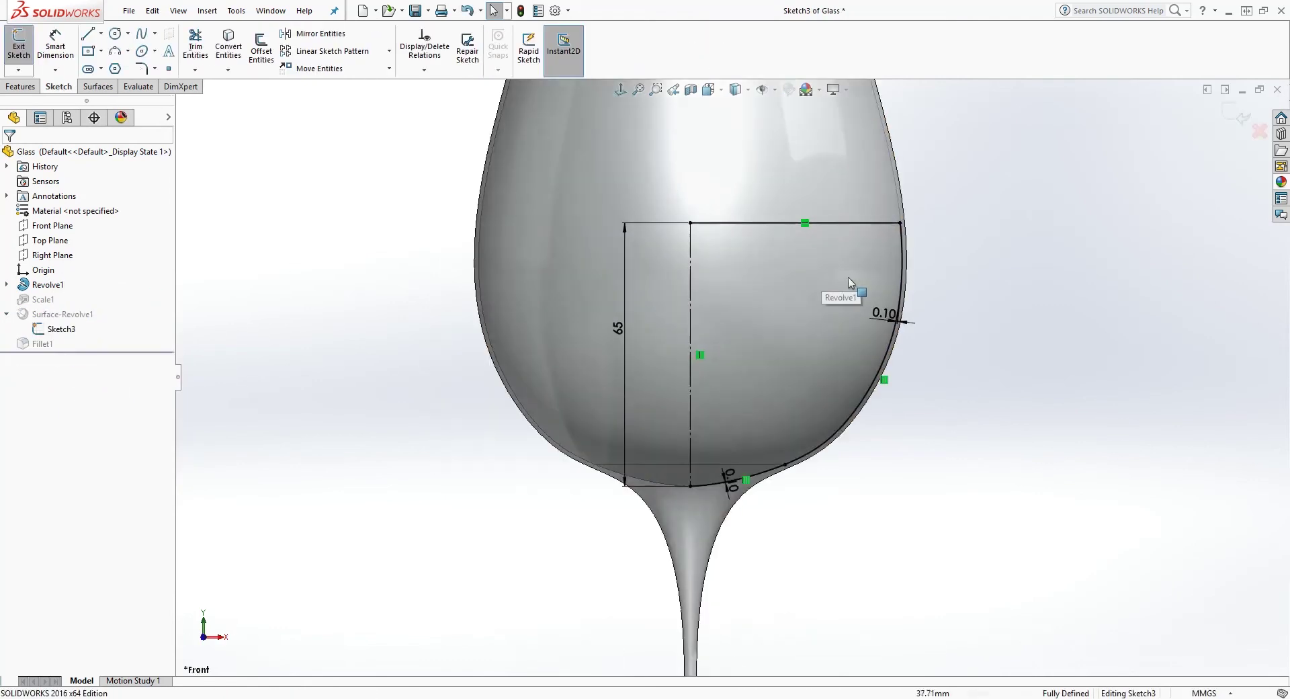
pyautogui.scroll(-3, 864, 336)
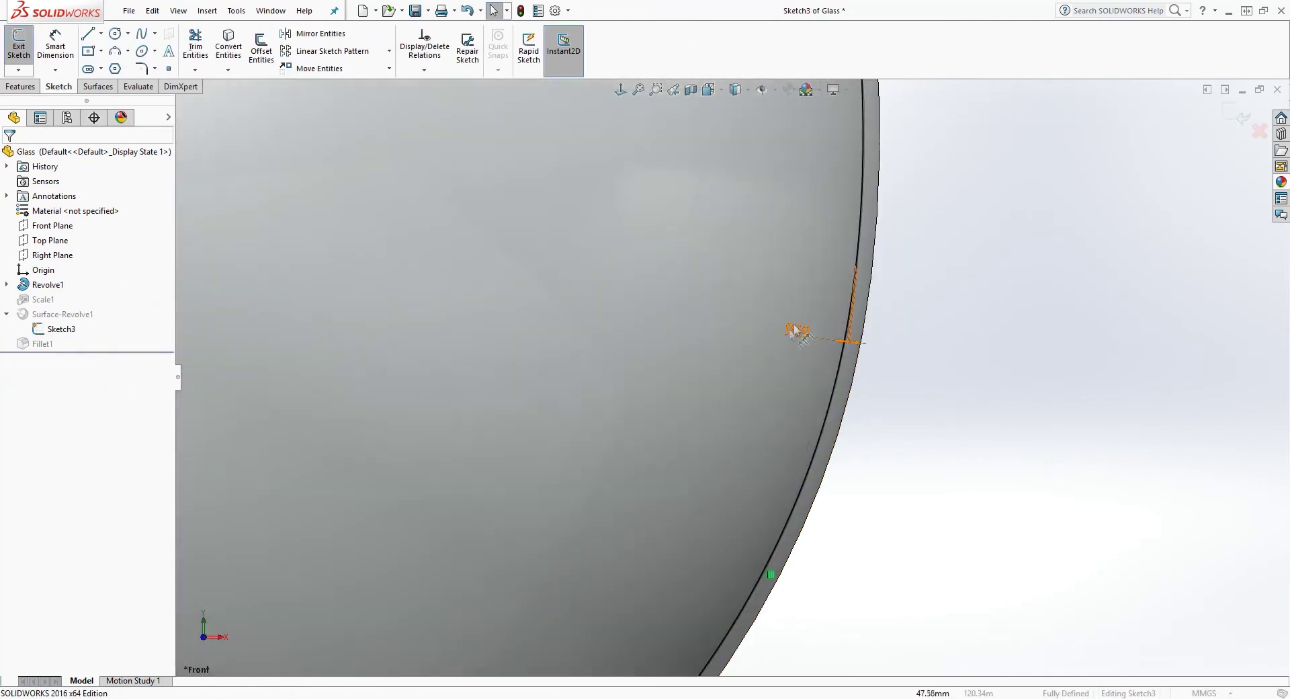
pyautogui.scroll(3, 873, 277)
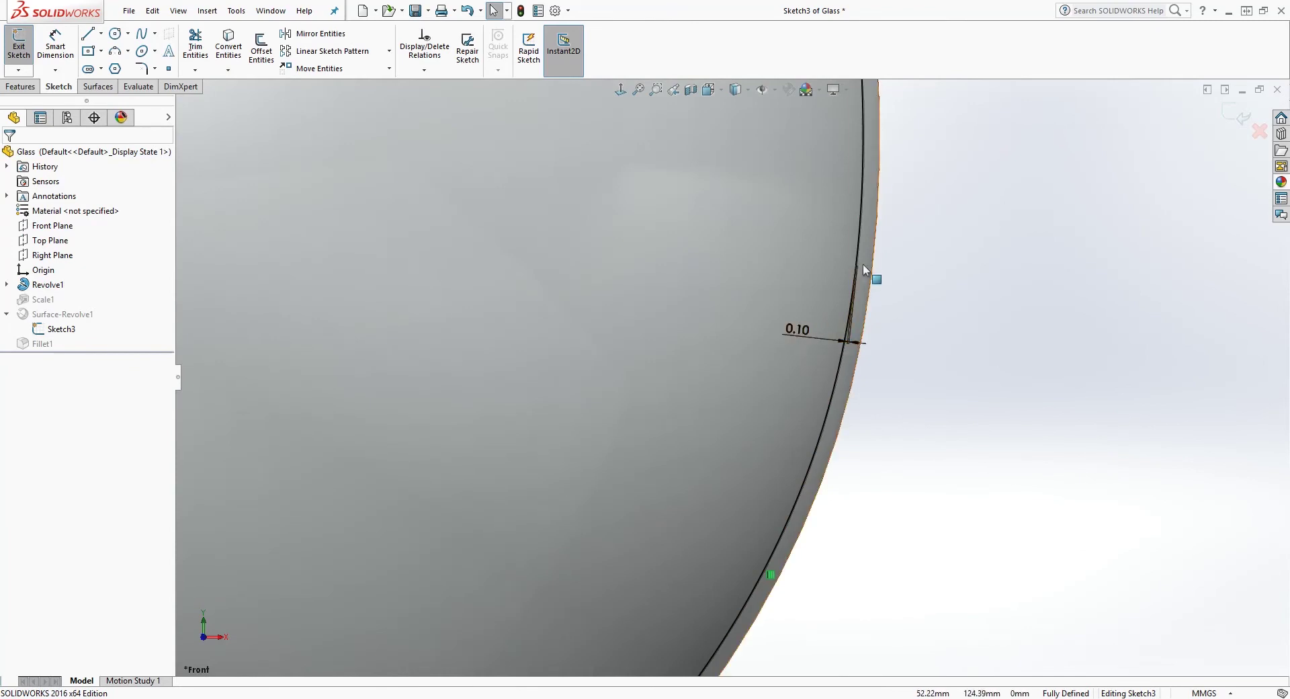
pyautogui.scroll(3, 740, 376)
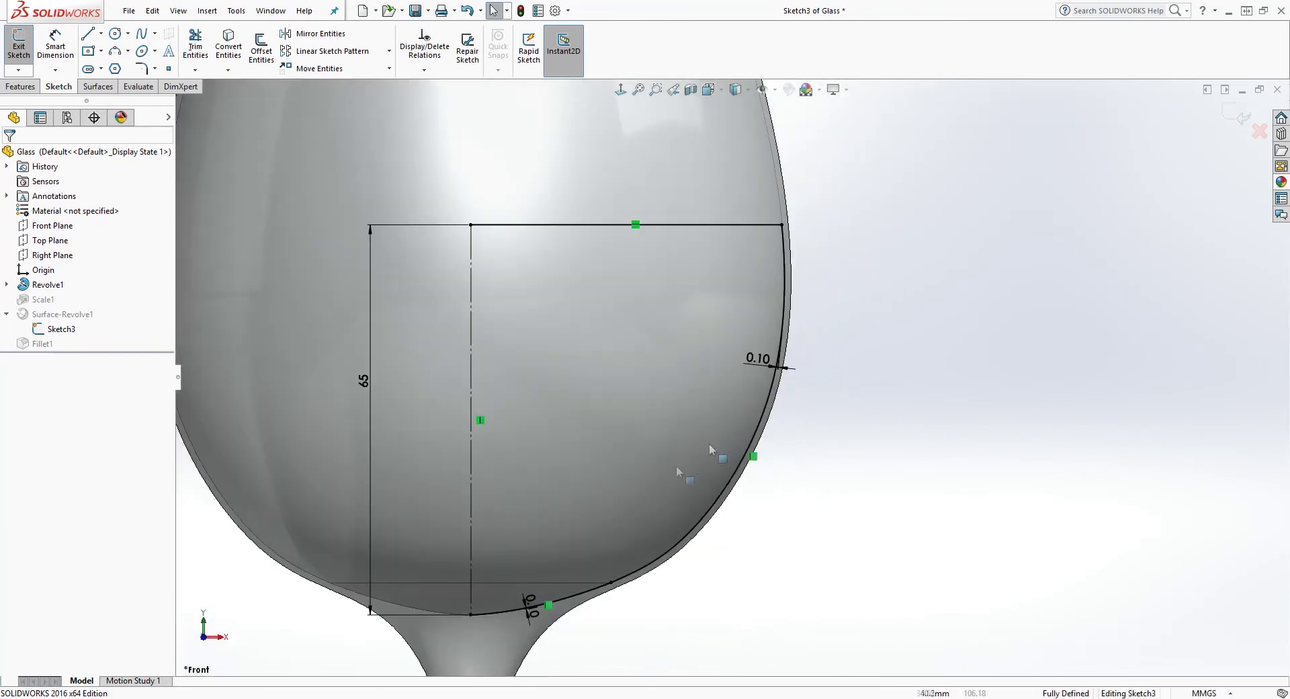
pyautogui.click(1238, 115)
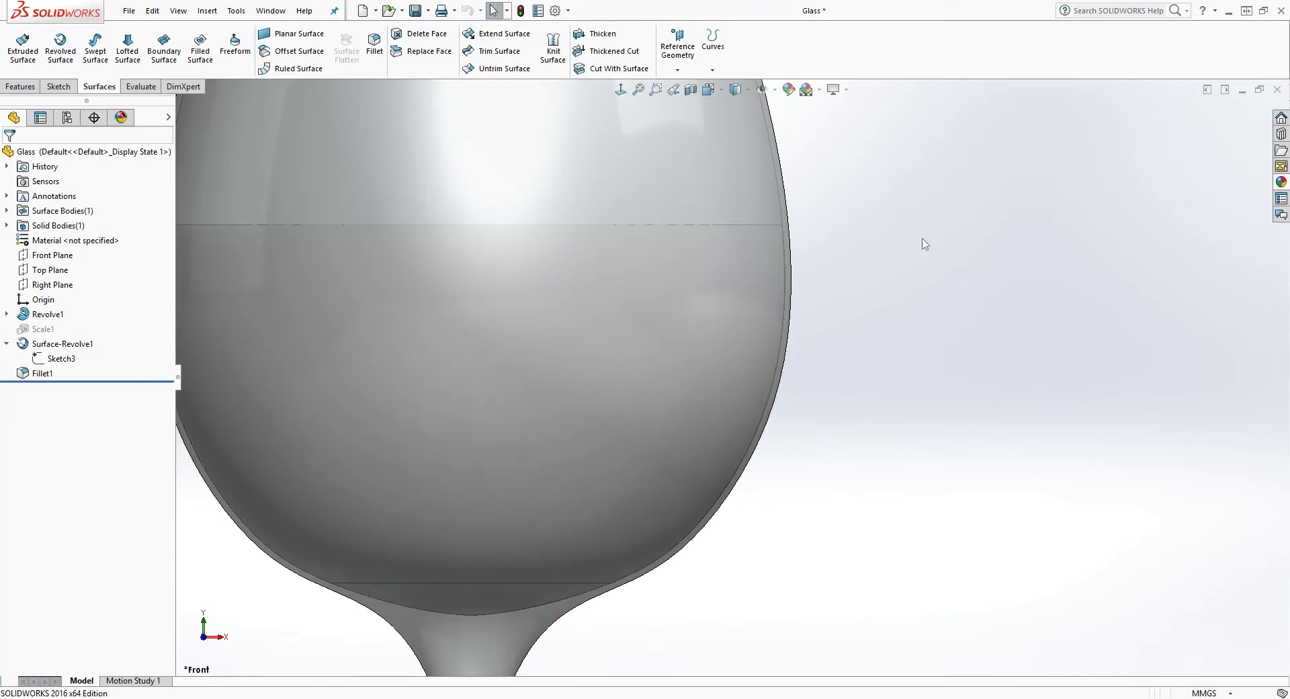
# - Close the Glass part without saving, discarding the assembly changes
pyautogui.press('f')
pyautogui.click(1277, 88)
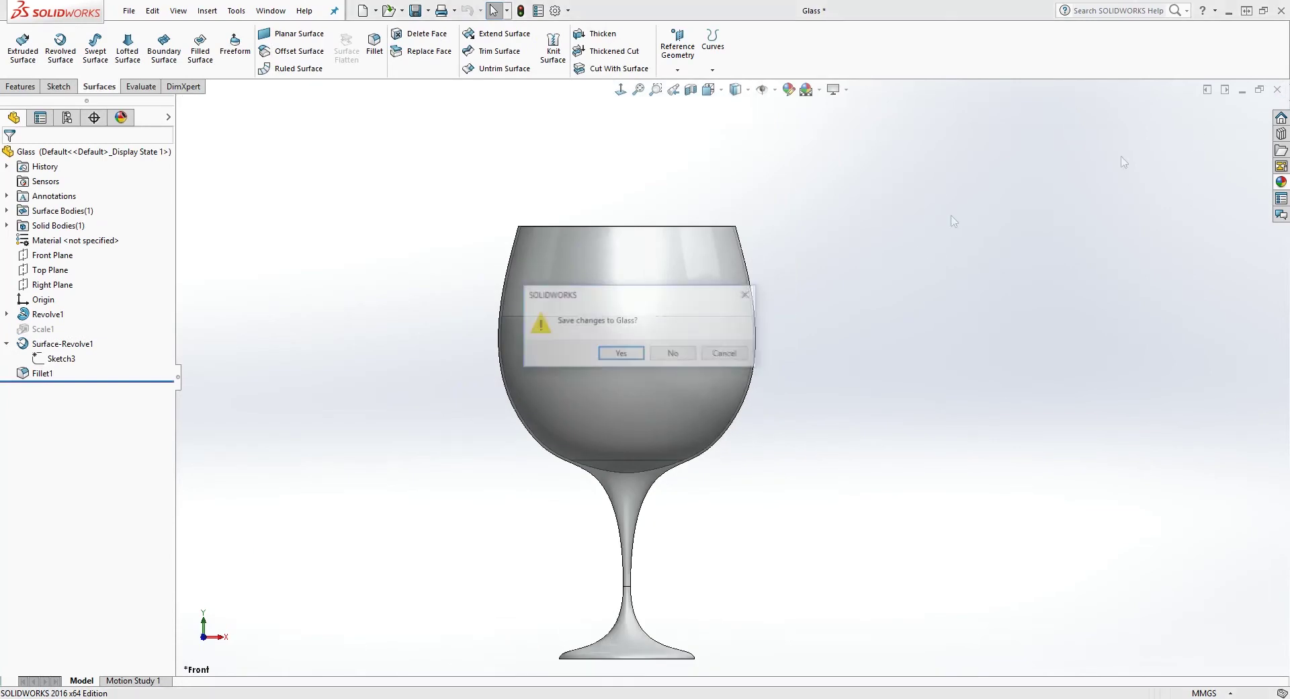
pyautogui.click(686, 354)
pyautogui.click(631, 382)
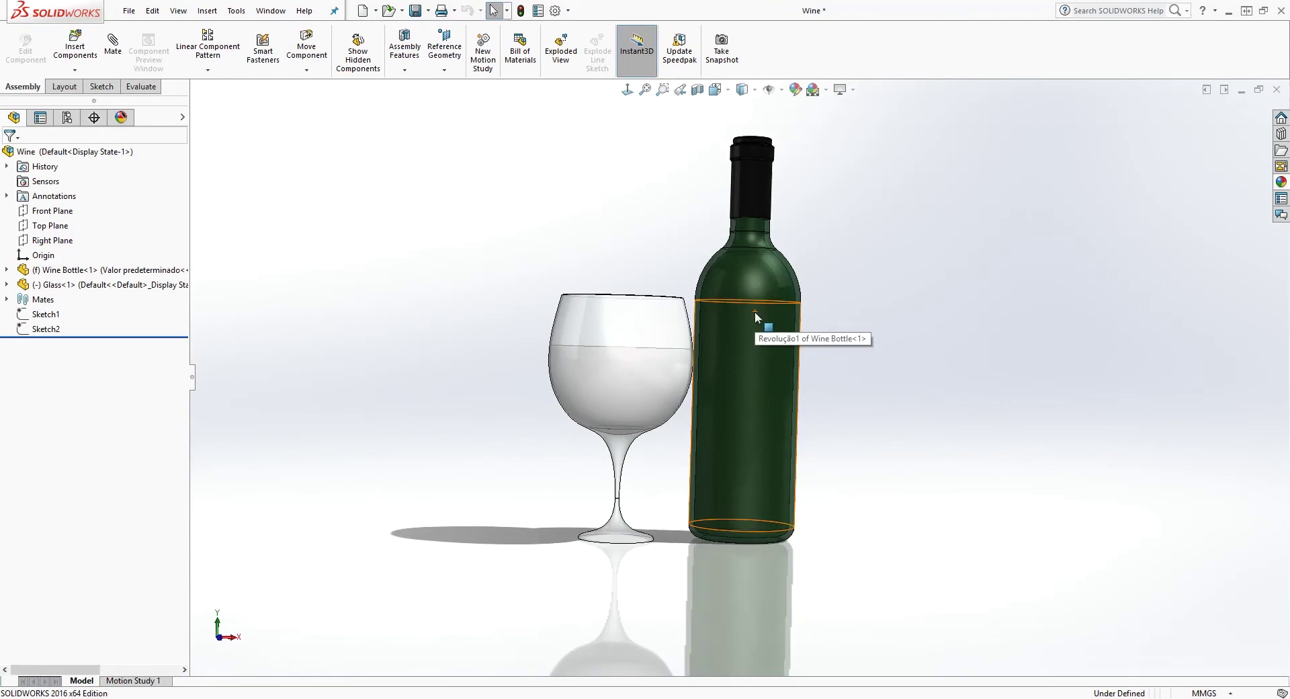
# - Close SOLIDWORKS without saving the modified Wine assembly
pyautogui.moveTo(756, 311); pyautogui.dragTo(1112, 75, button='middle')
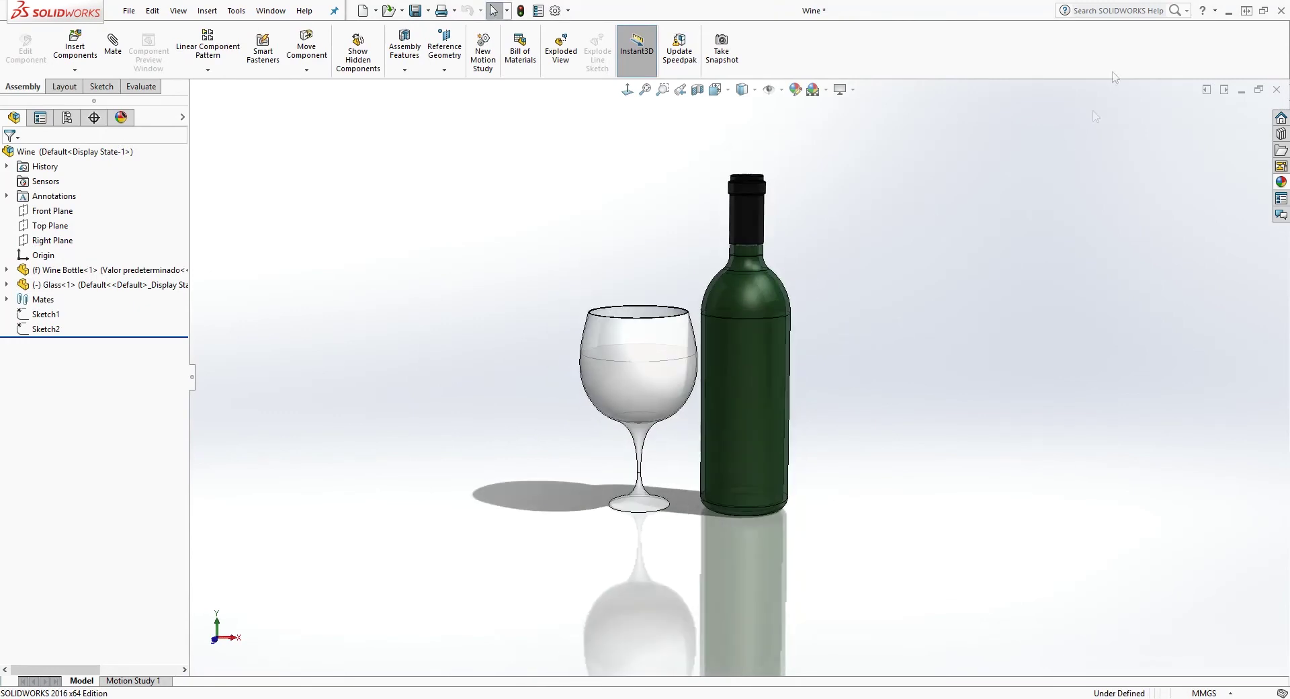
pyautogui.click(1282, 11)
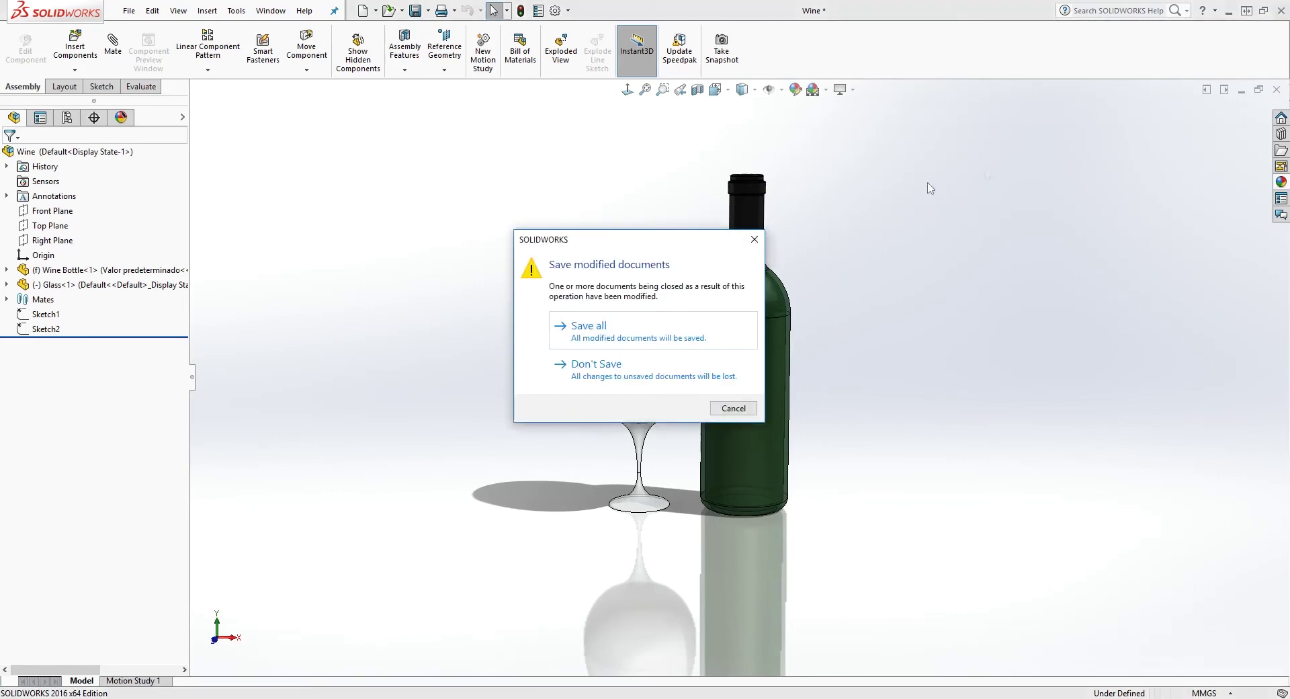
pyautogui.click(665, 376)
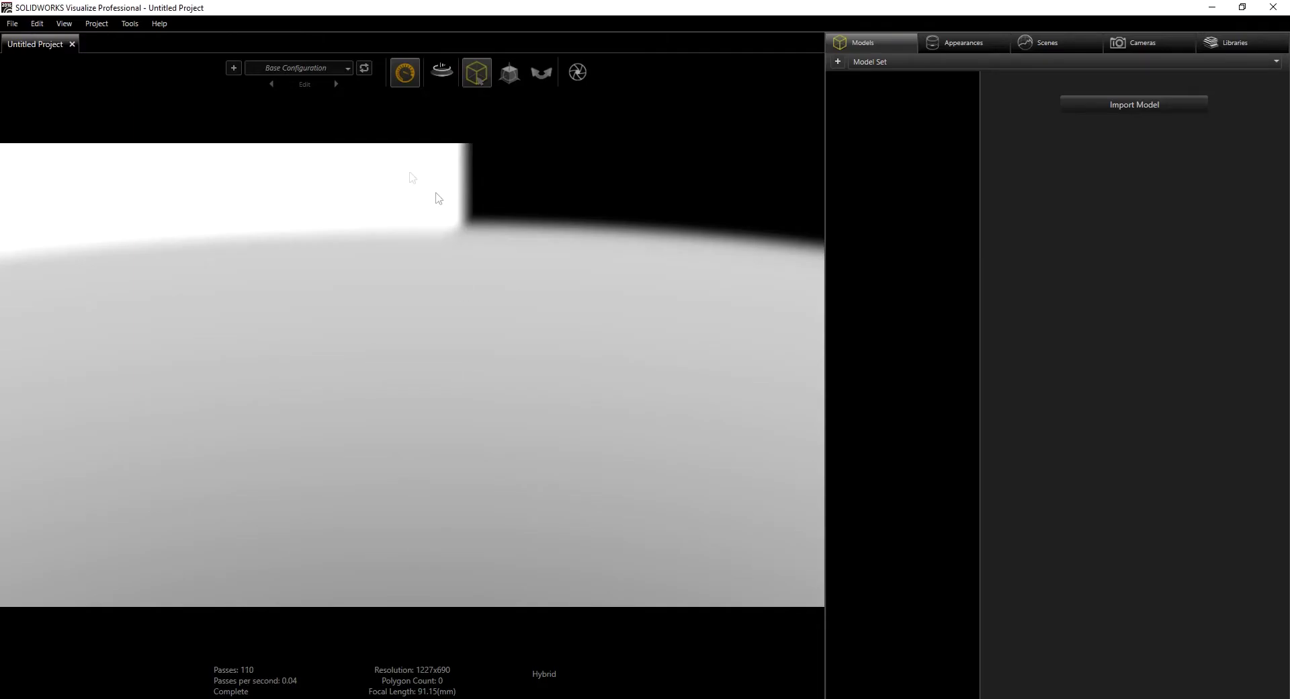
# - Import Wine.SLDASM from the Wine Bottle folder into Visualize with the default import settings
pyautogui.click(118, 696)
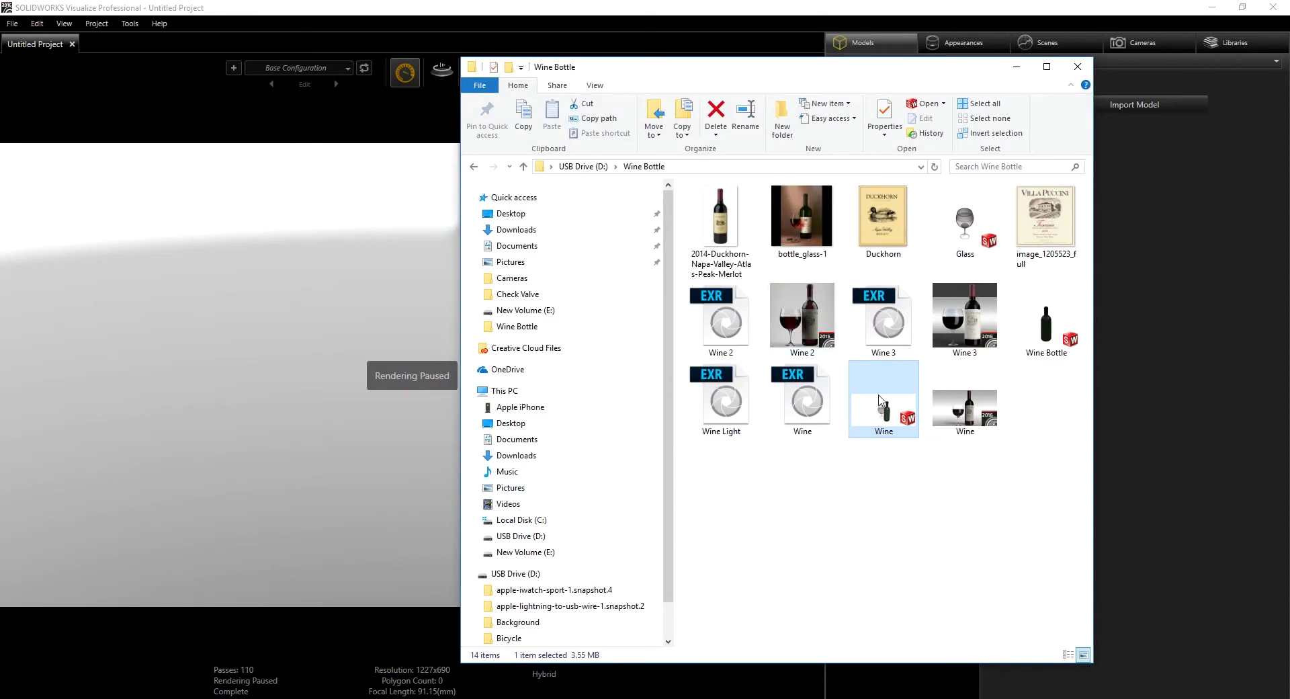
pyautogui.moveTo(879, 400); pyautogui.dragTo(294, 310)
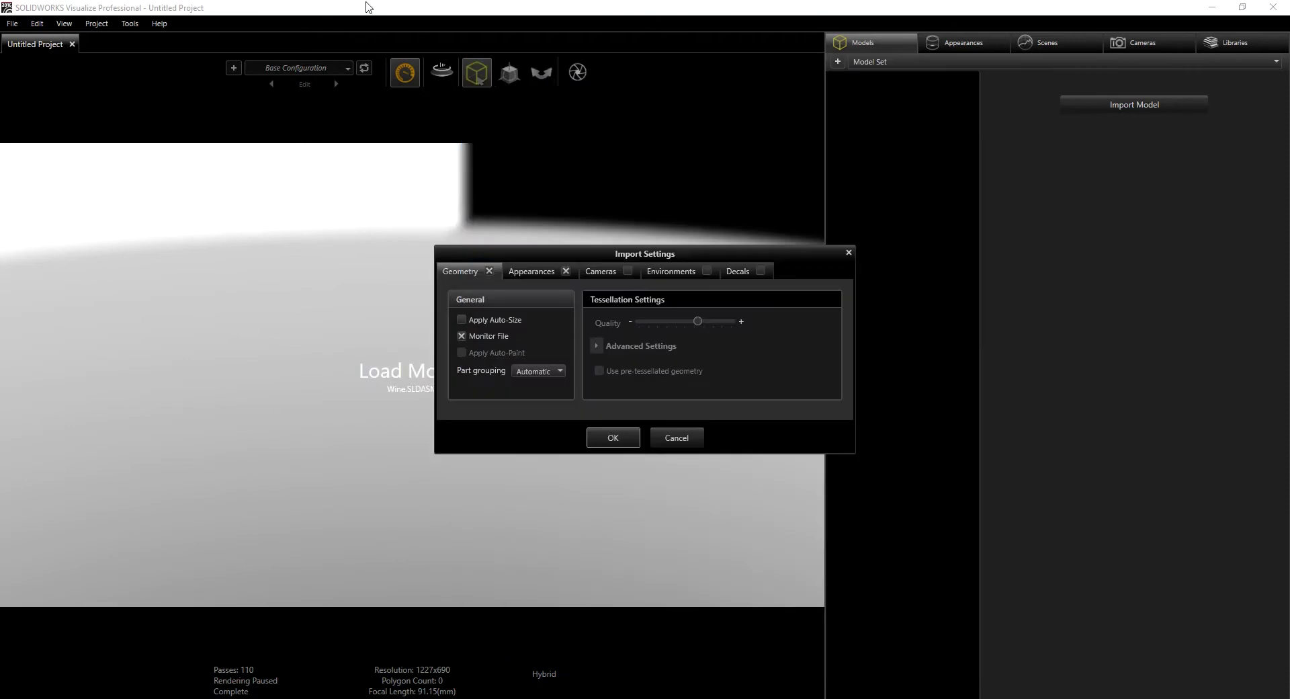
pyautogui.click(368, 7)
pyautogui.click(613, 437)
pyautogui.click(528, 5)
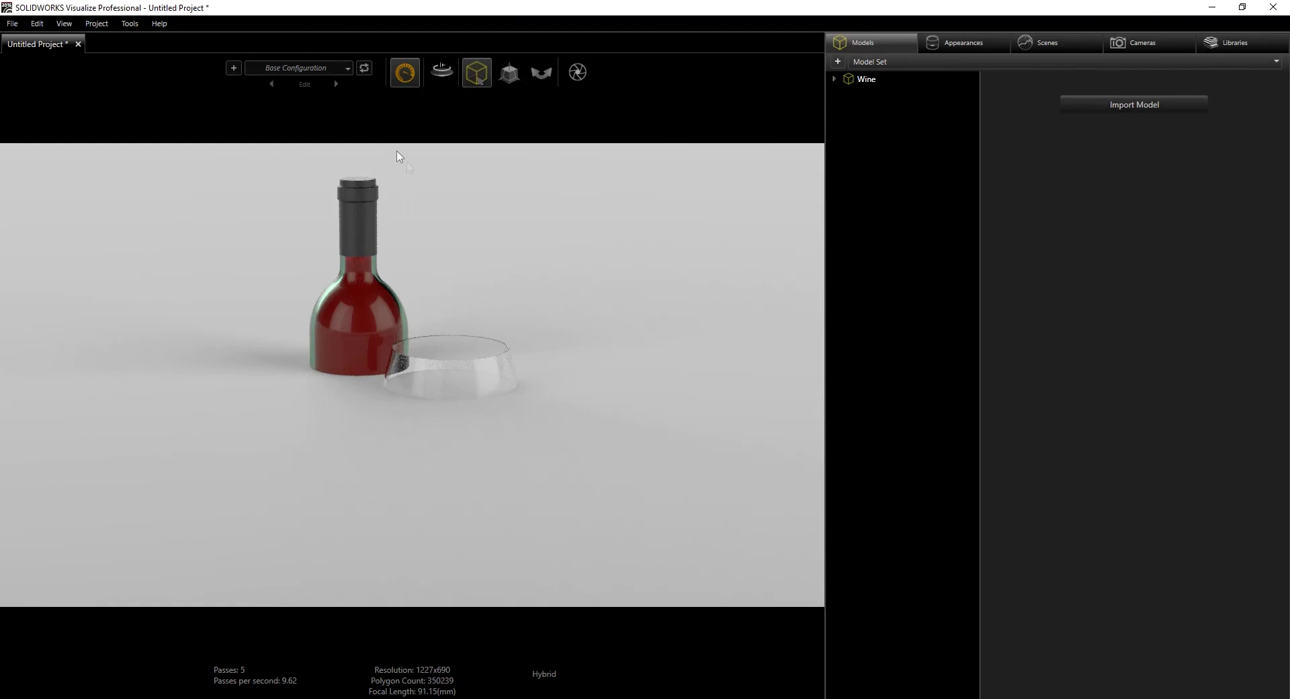
# - Enable floor shadows and both reflection options for the Wine model
pyautogui.click(860, 80)
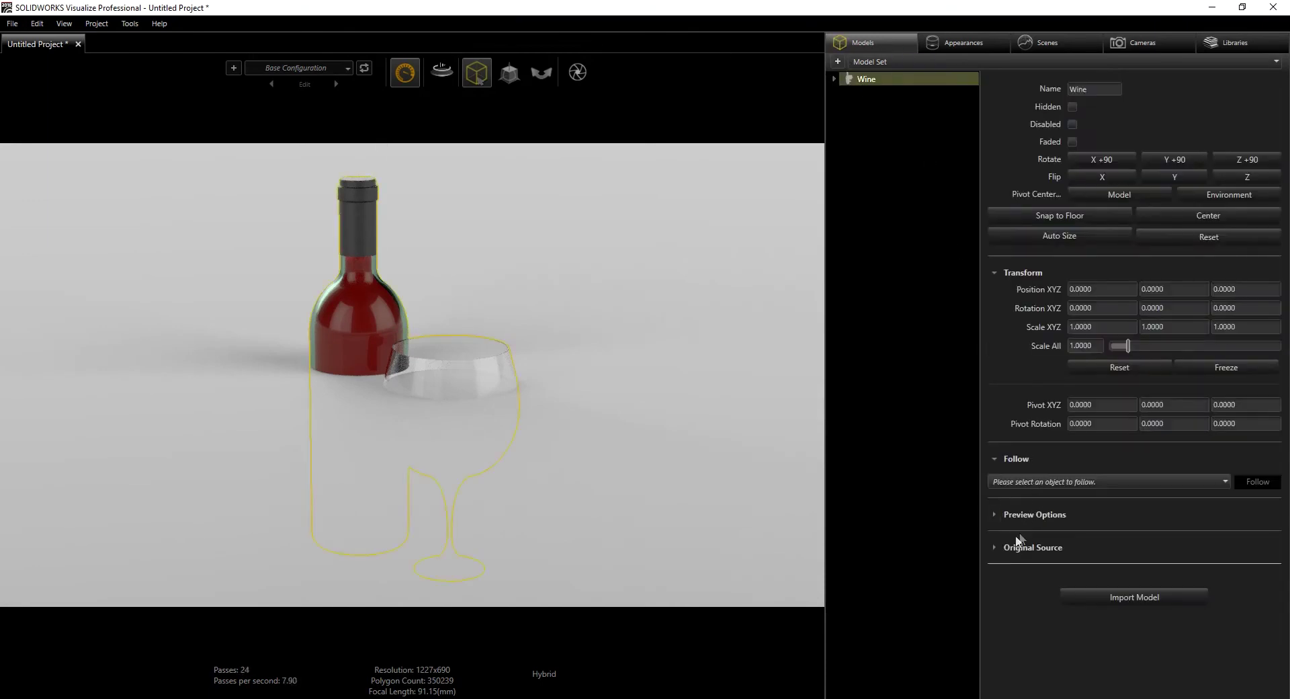
pyautogui.click(994, 514)
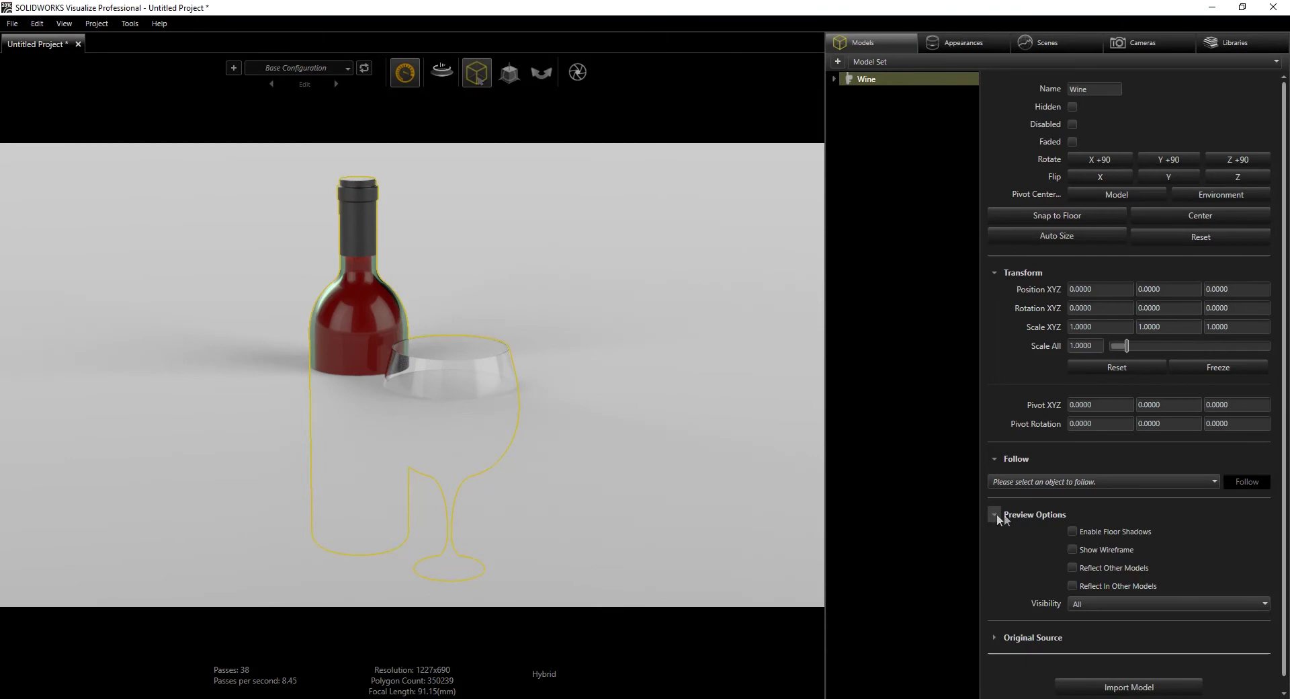
pyautogui.click(1073, 530)
pyautogui.click(1073, 567)
pyautogui.click(1073, 585)
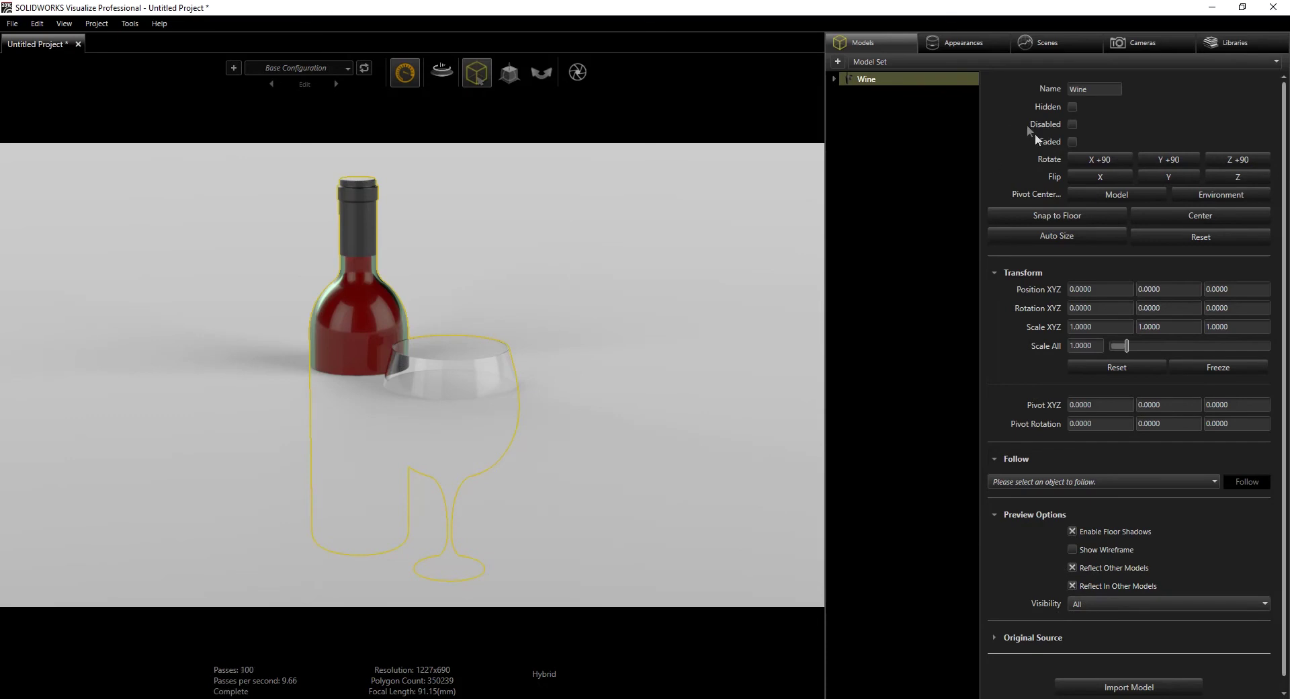
# - Snap the Wine model to the floor at 0.1505 and frame the glass beside the bottle
pyautogui.click(1045, 216)
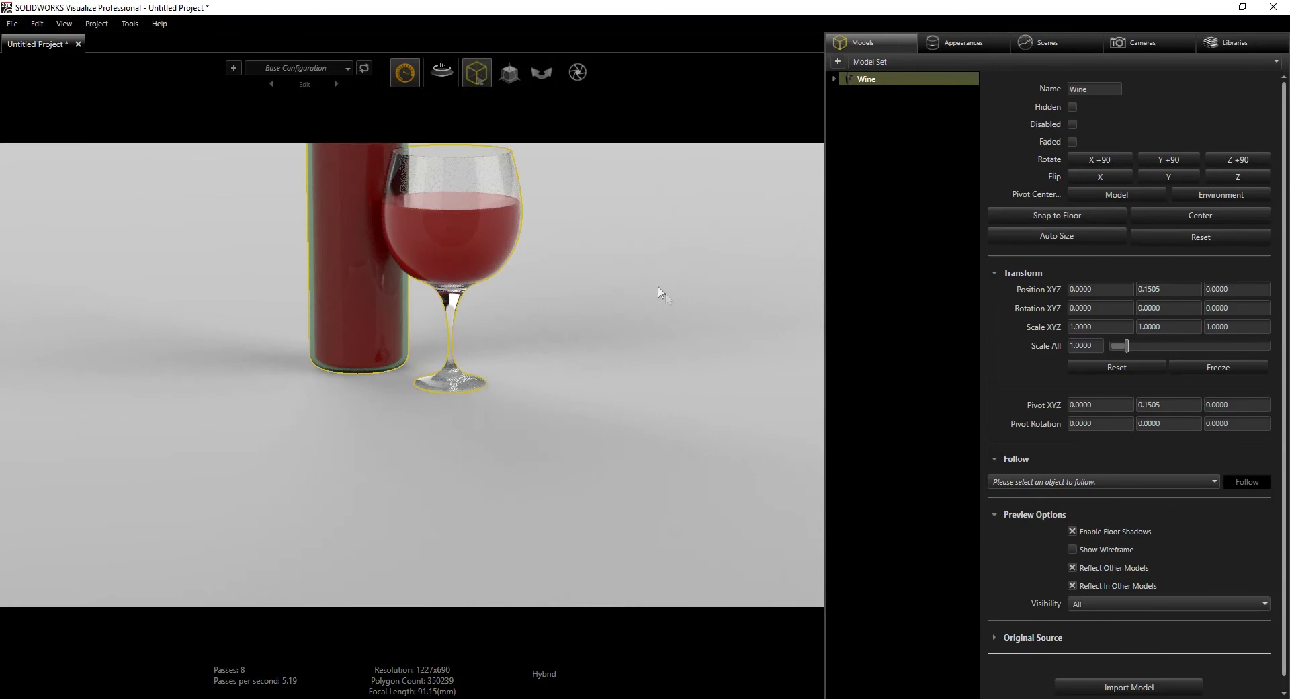
pyautogui.moveTo(637, 274); pyautogui.dragTo(619, 403)
pyautogui.moveTo(586, 445); pyautogui.dragTo(138, 397)
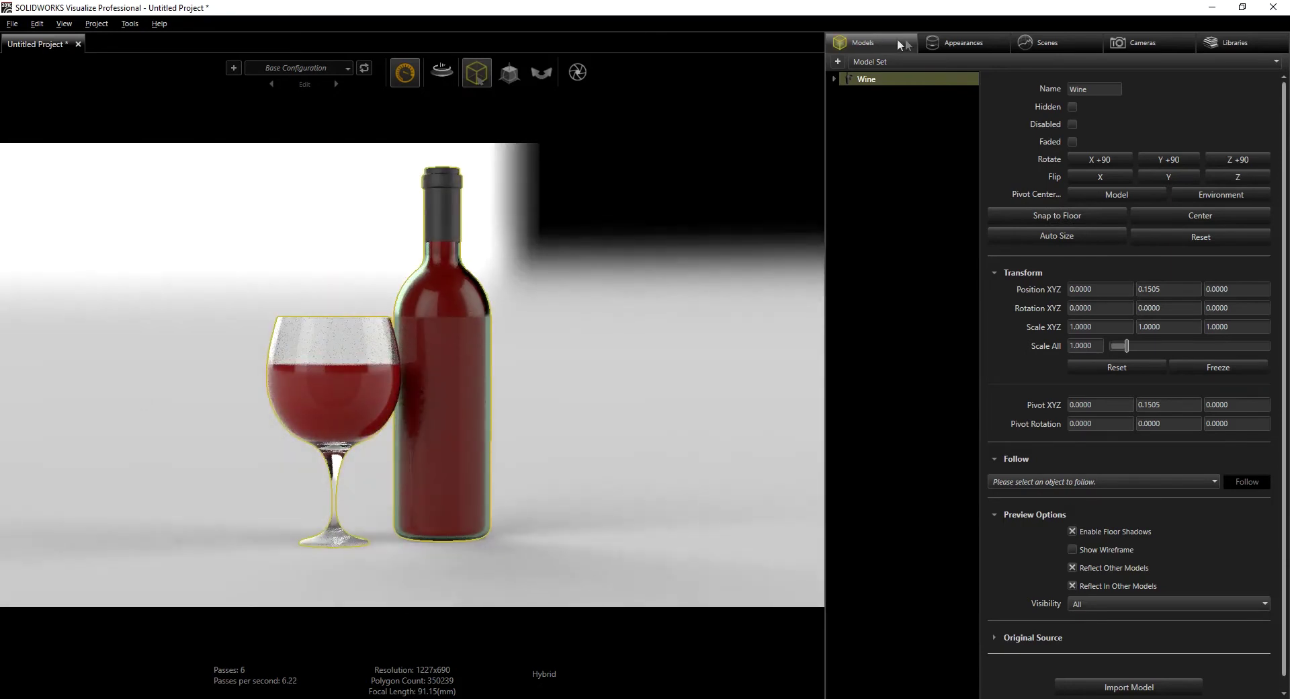
# - Show the Appearances tab with red wine, green glass and clear thick glass appearances
pyautogui.click(959, 41)
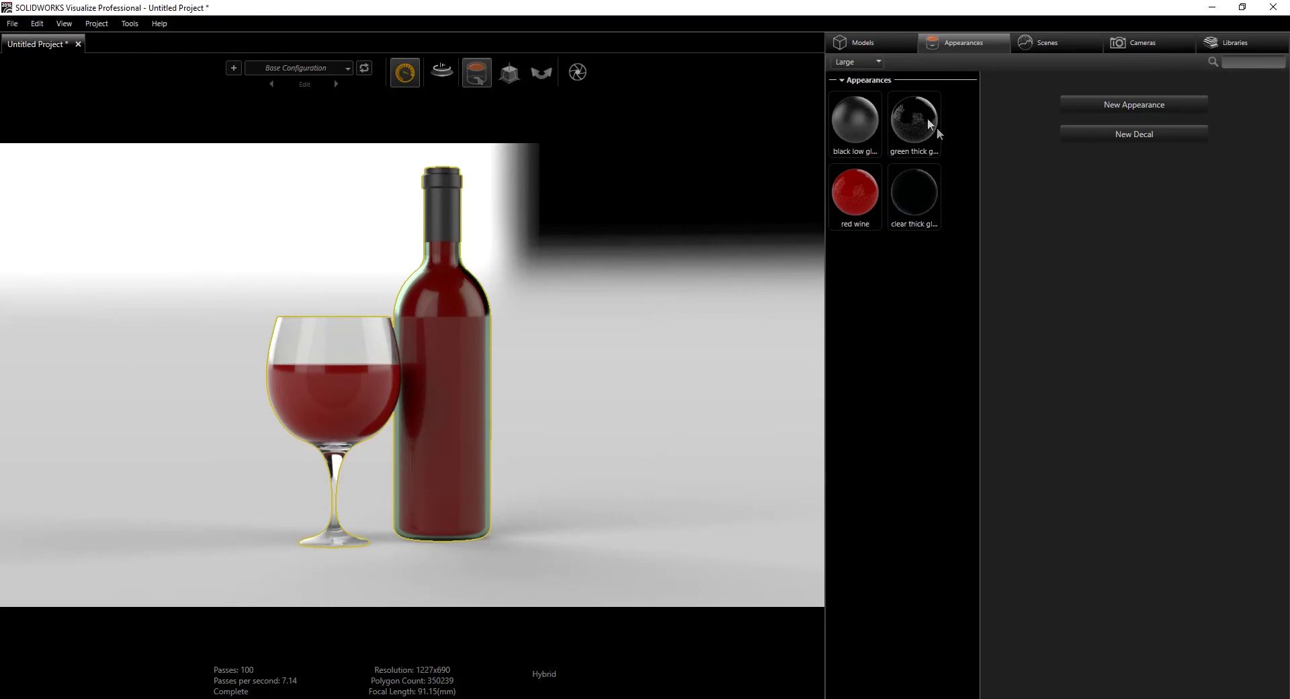
# - Open the Wine folder in the Appearances library, keeping the front camera angle
pyautogui.click(1240, 47)
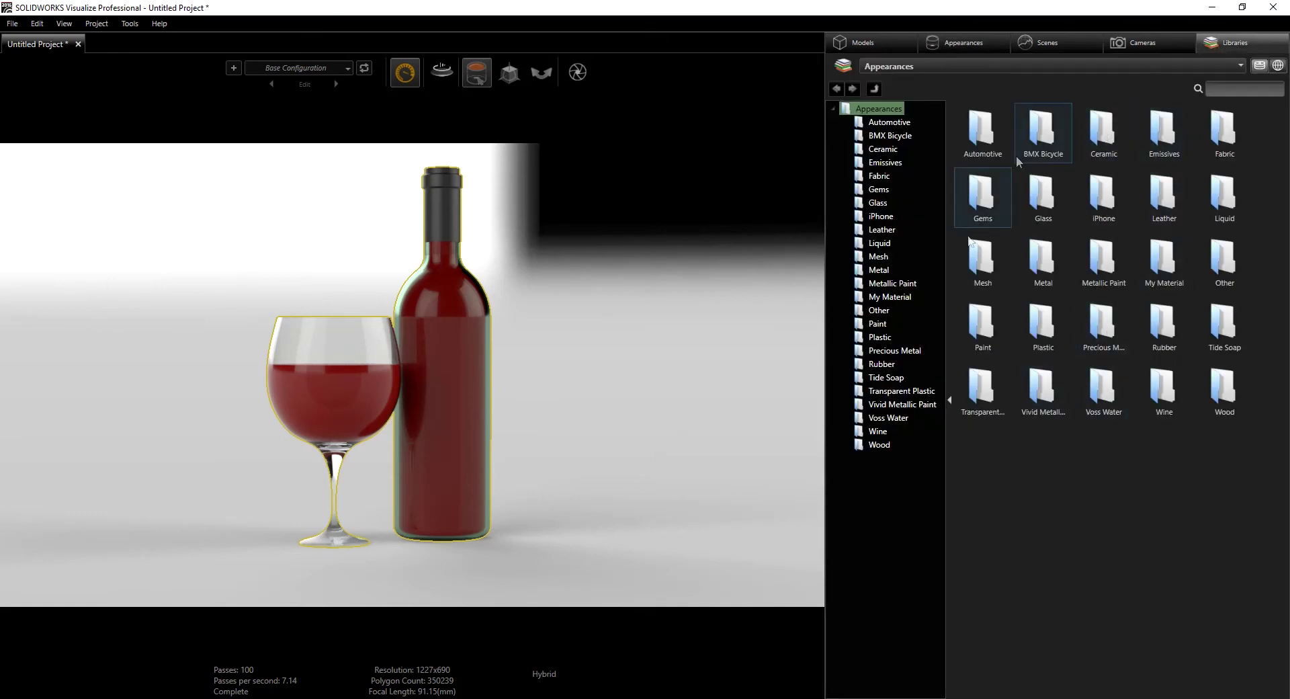
pyautogui.click(1166, 398)
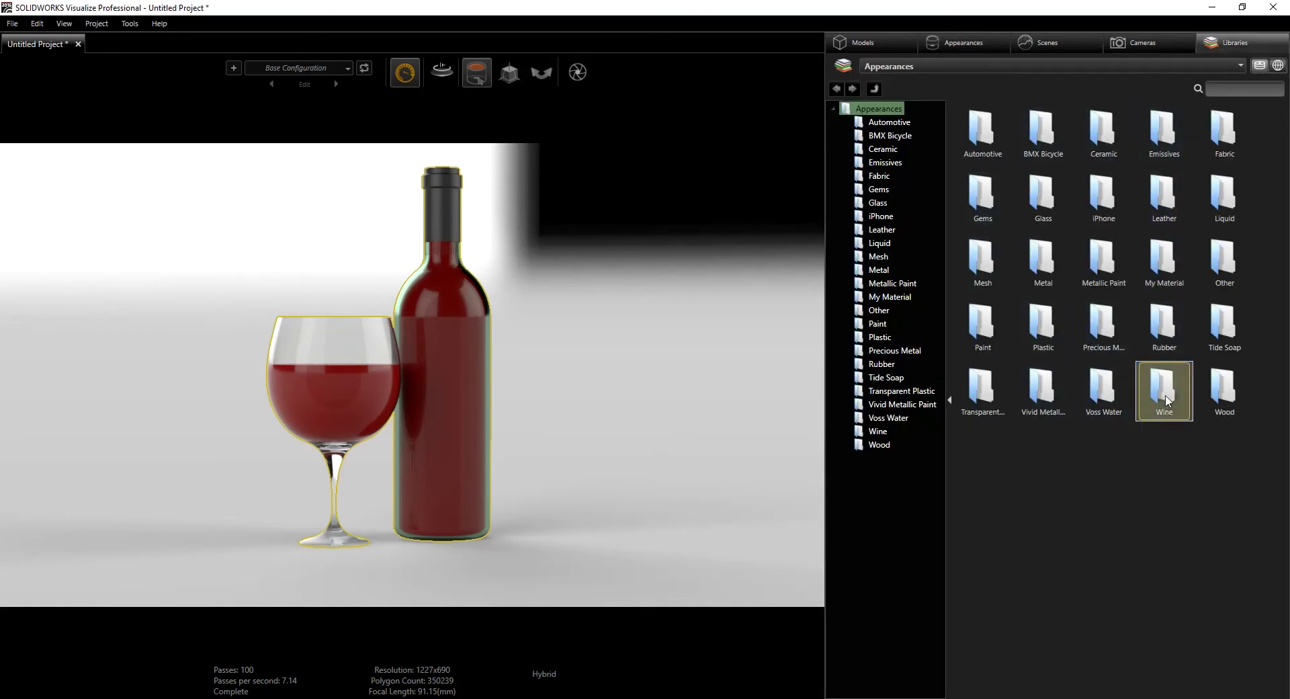
pyautogui.doubleClick(1165, 397)
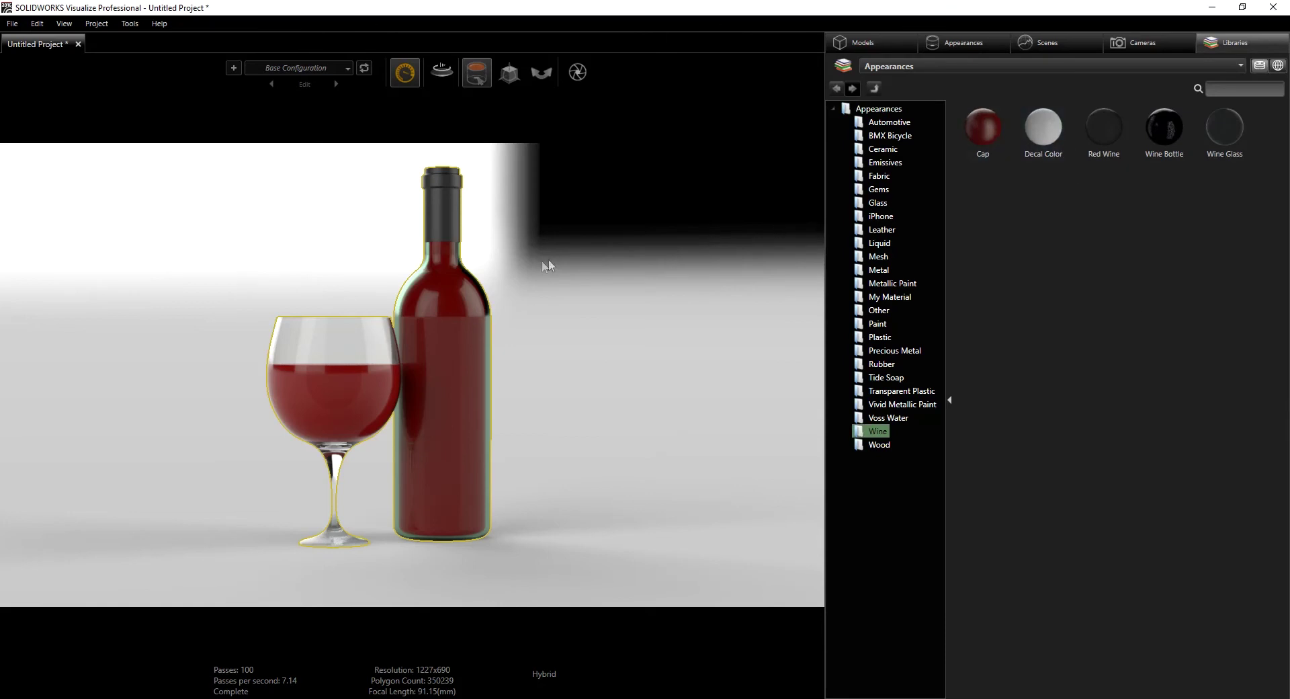
pyautogui.scroll(2, 588, 247)
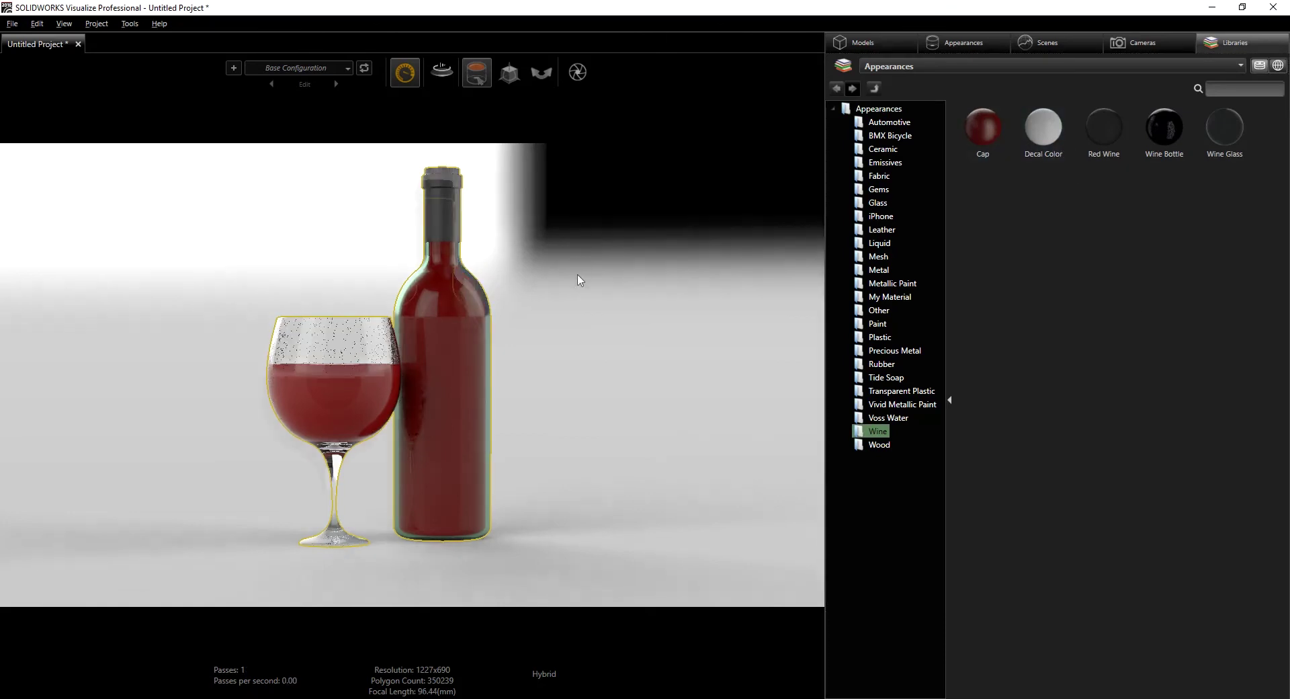
pyautogui.moveTo(588, 357); pyautogui.dragTo(594, 551)
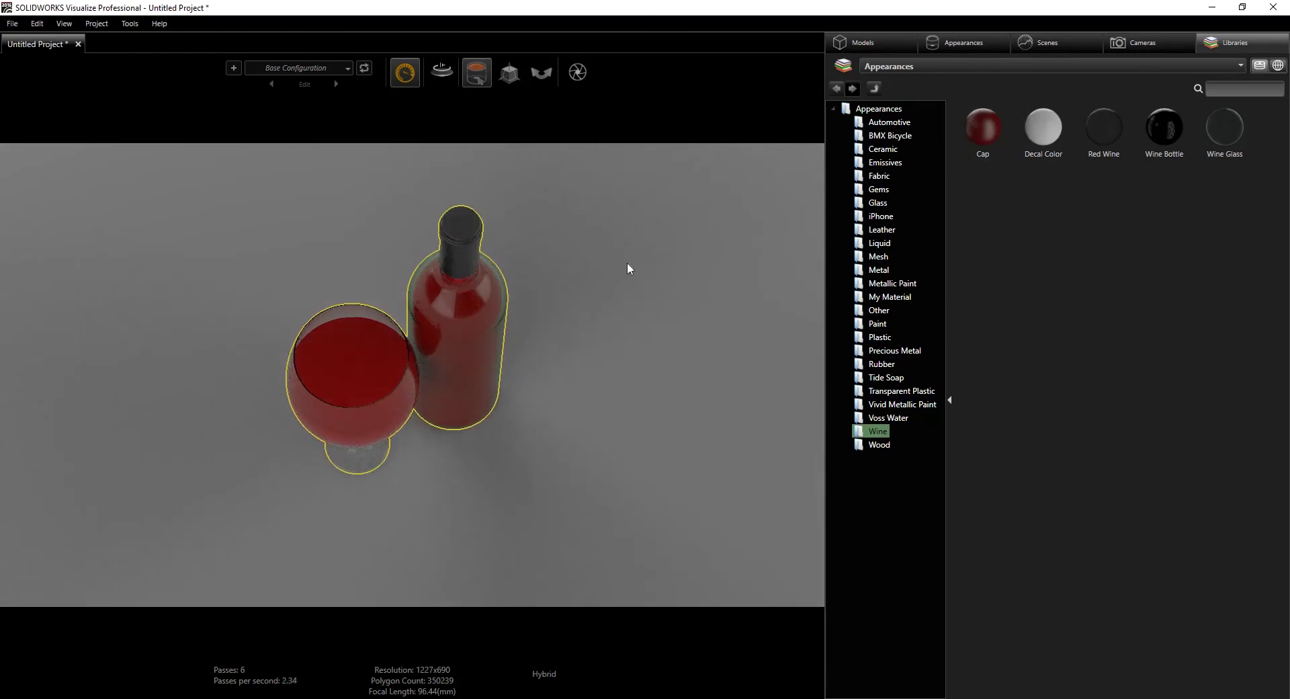
pyautogui.hotkey('ctrl', 'z')
# - Apply Cap, Red Wine, Wine Bottle and Wine Glass materials to the cap, wine, bottle and glass
pyautogui.moveTo(977, 123); pyautogui.dragTo(468, 227)
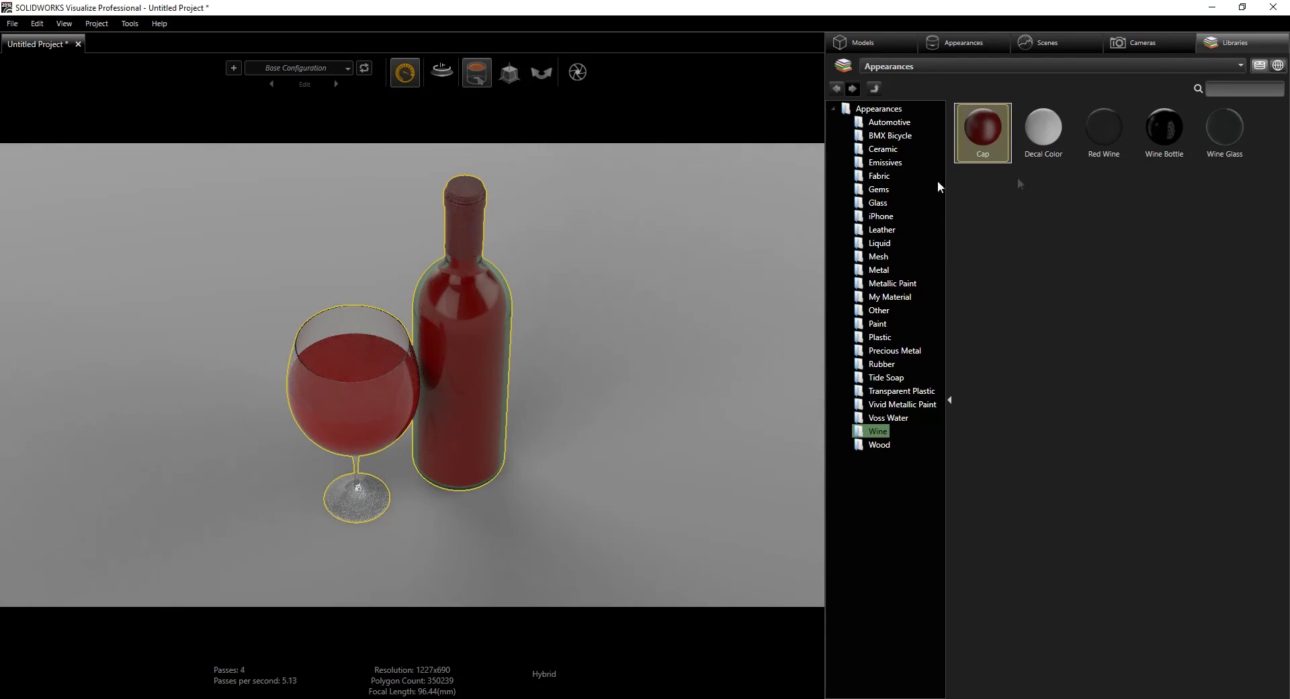
pyautogui.moveTo(1110, 130); pyautogui.dragTo(346, 351)
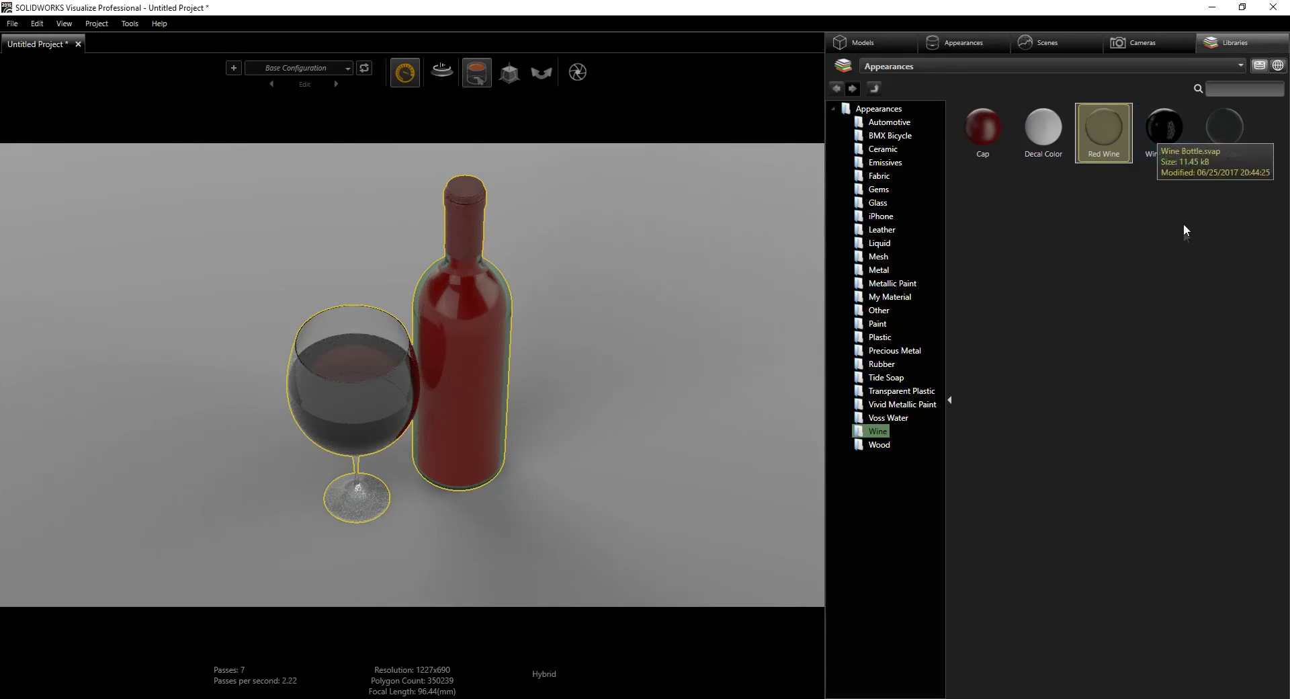
pyautogui.moveTo(1165, 131); pyautogui.dragTo(683, 499)
pyautogui.moveTo(407, 469); pyautogui.dragTo(508, 287)
pyautogui.moveTo(1225, 131); pyautogui.dragTo(365, 435)
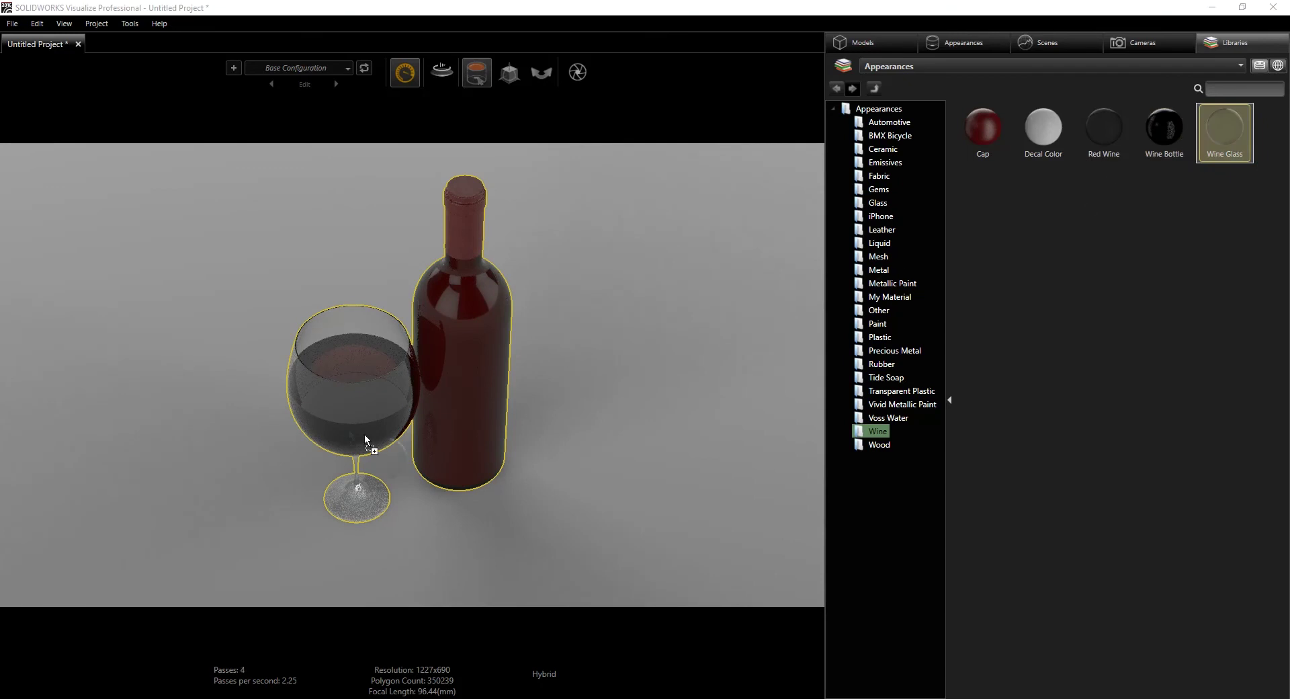
pyautogui.moveTo(304, 375); pyautogui.dragTo(325, 328)
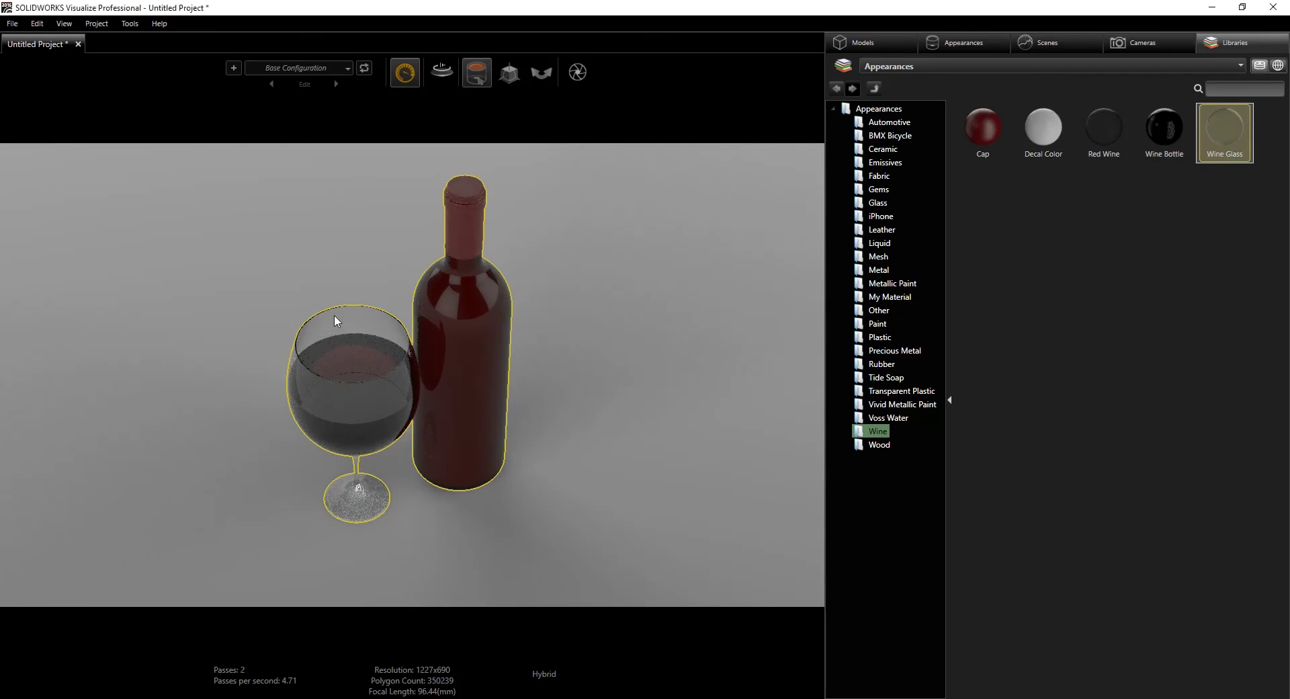
pyautogui.click(974, 43)
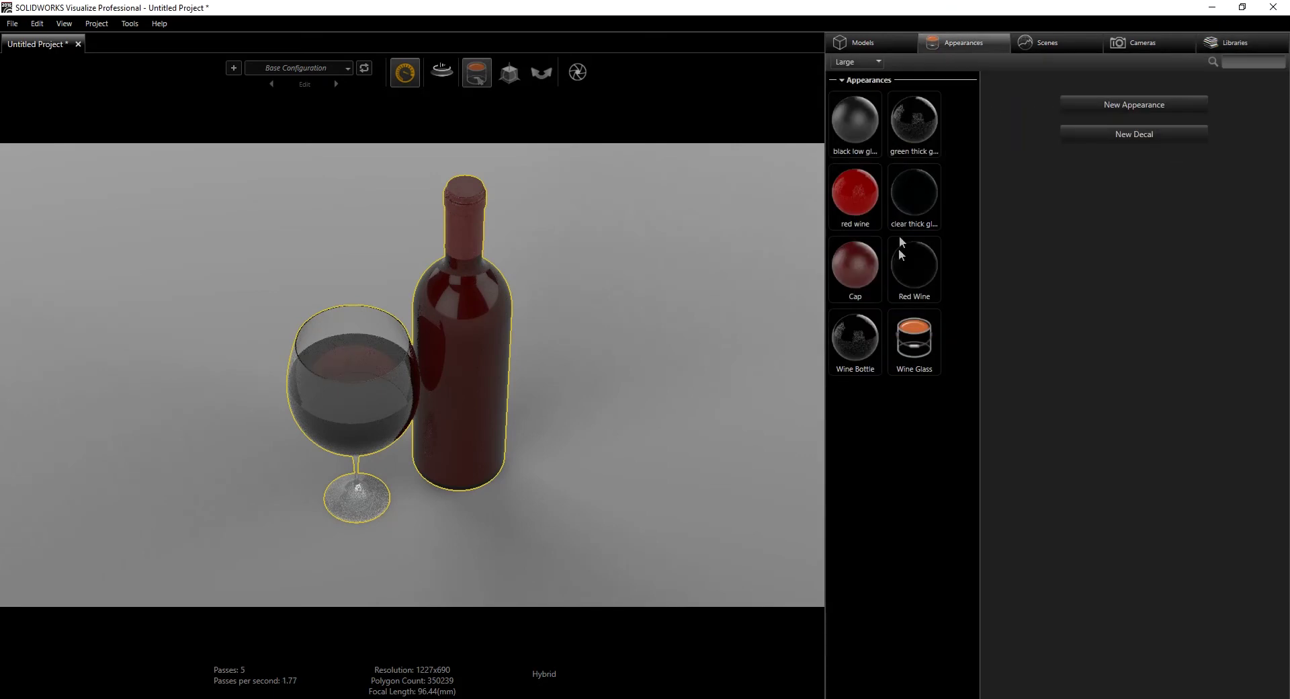
# - Assign the library Red Wine material wherever the old red wine appearance was used
pyautogui.click(922, 345)
pyautogui.click(921, 281)
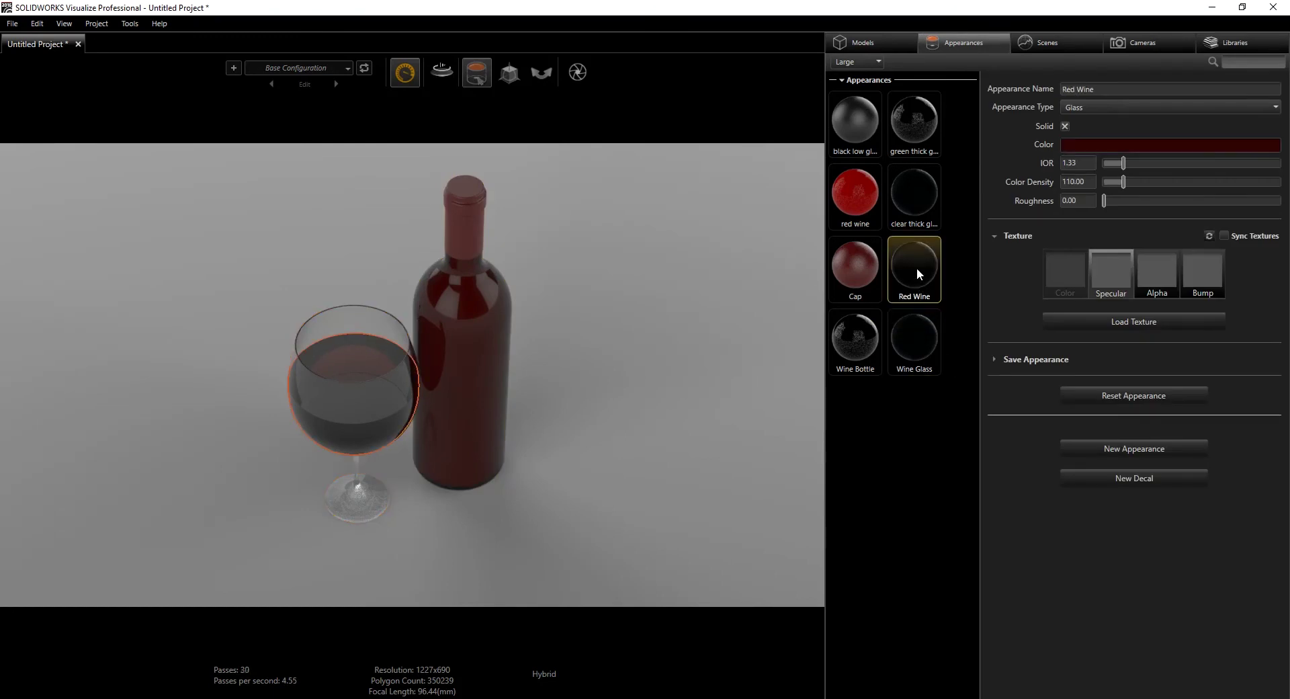
pyautogui.rightClick(917, 268)
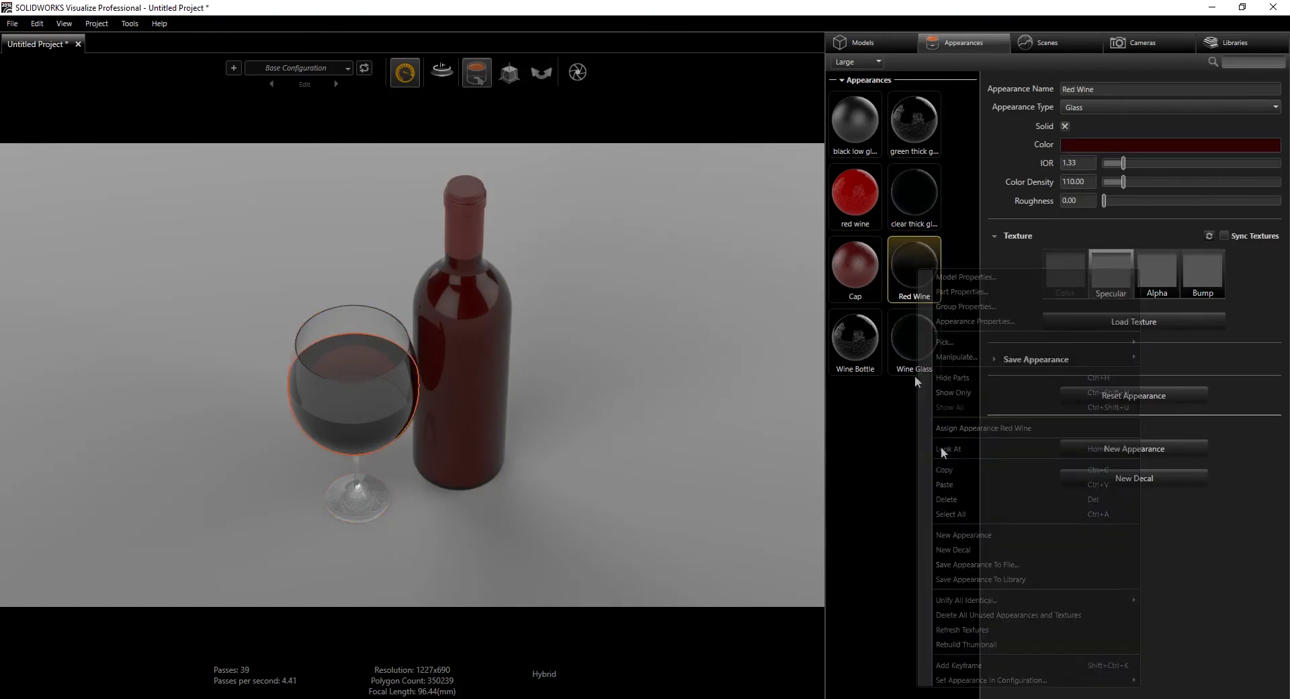
pyautogui.rightClick(871, 203)
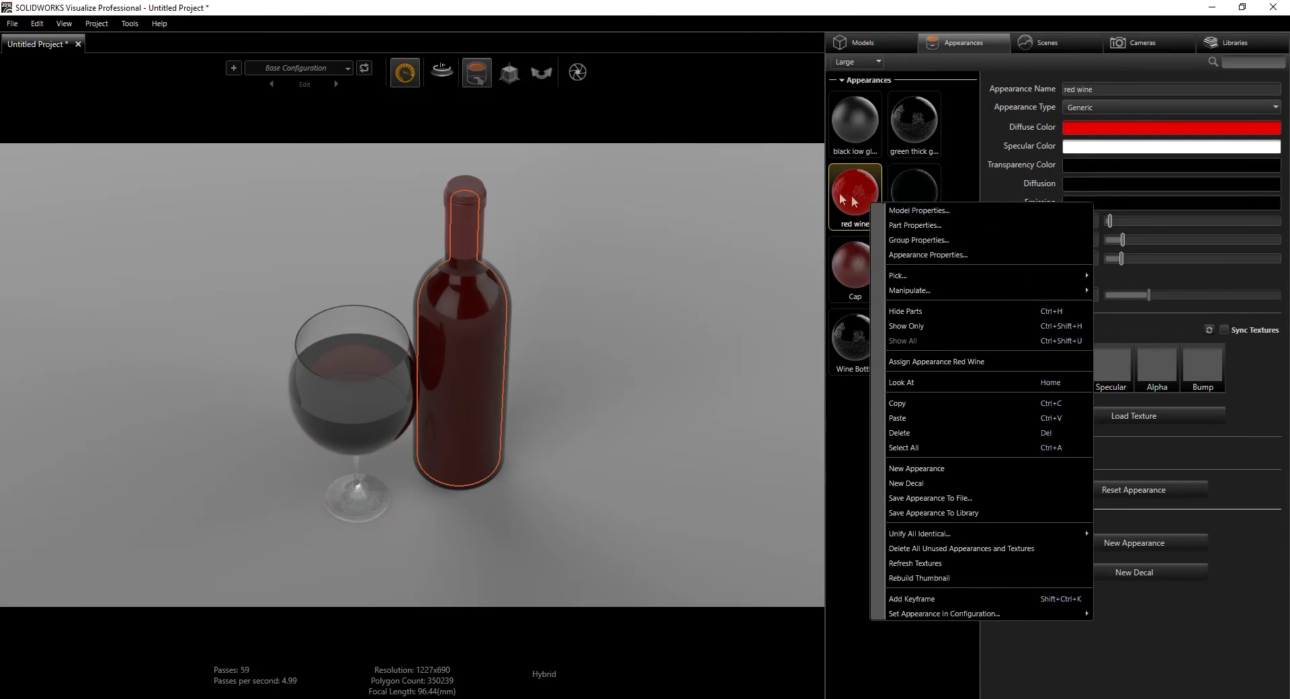
pyautogui.click(917, 361)
# - Review the Wine Glass and Red Wine settings and orbit to a lower front view
pyautogui.click(907, 414)
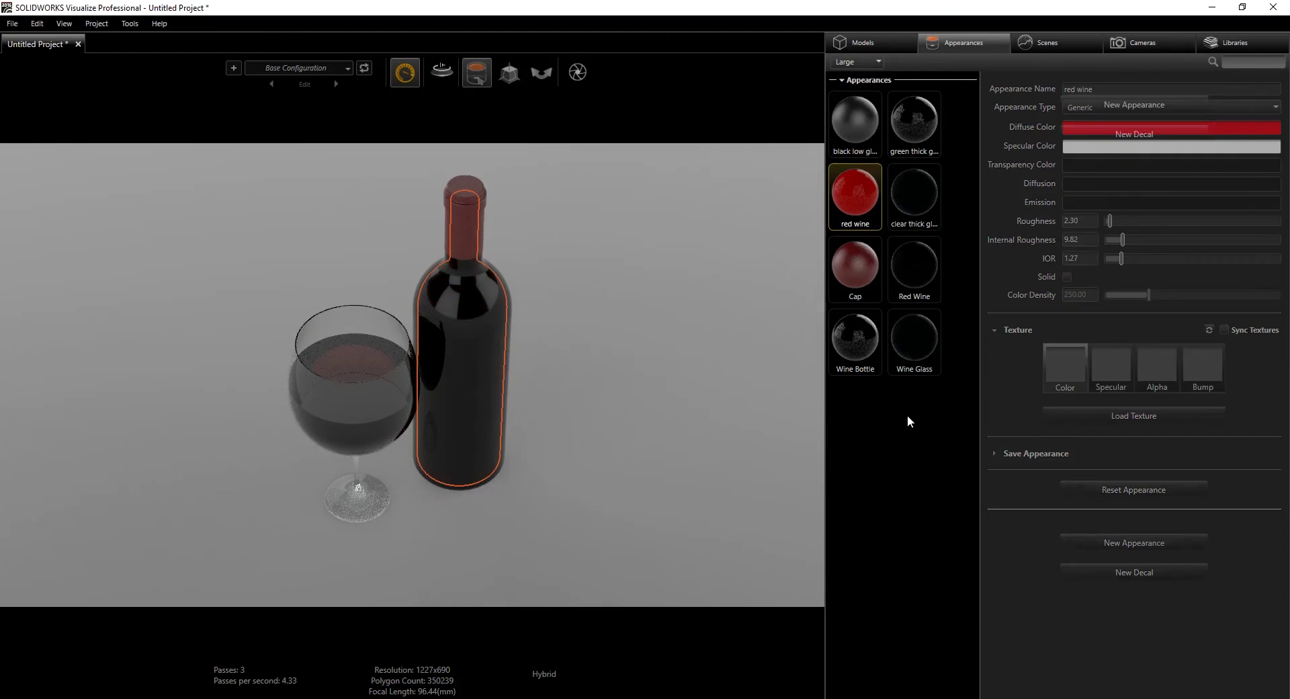
pyautogui.click(917, 338)
pyautogui.click(917, 268)
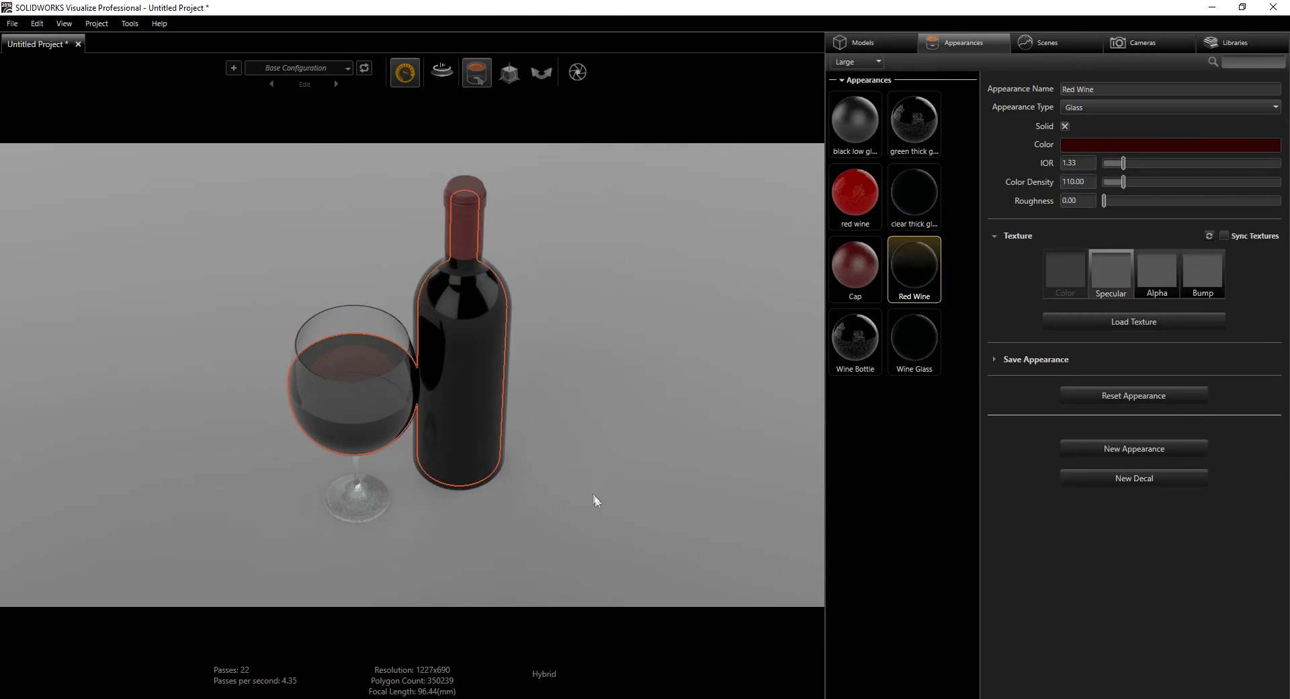
pyautogui.moveTo(577, 431); pyautogui.dragTo(571, 383)
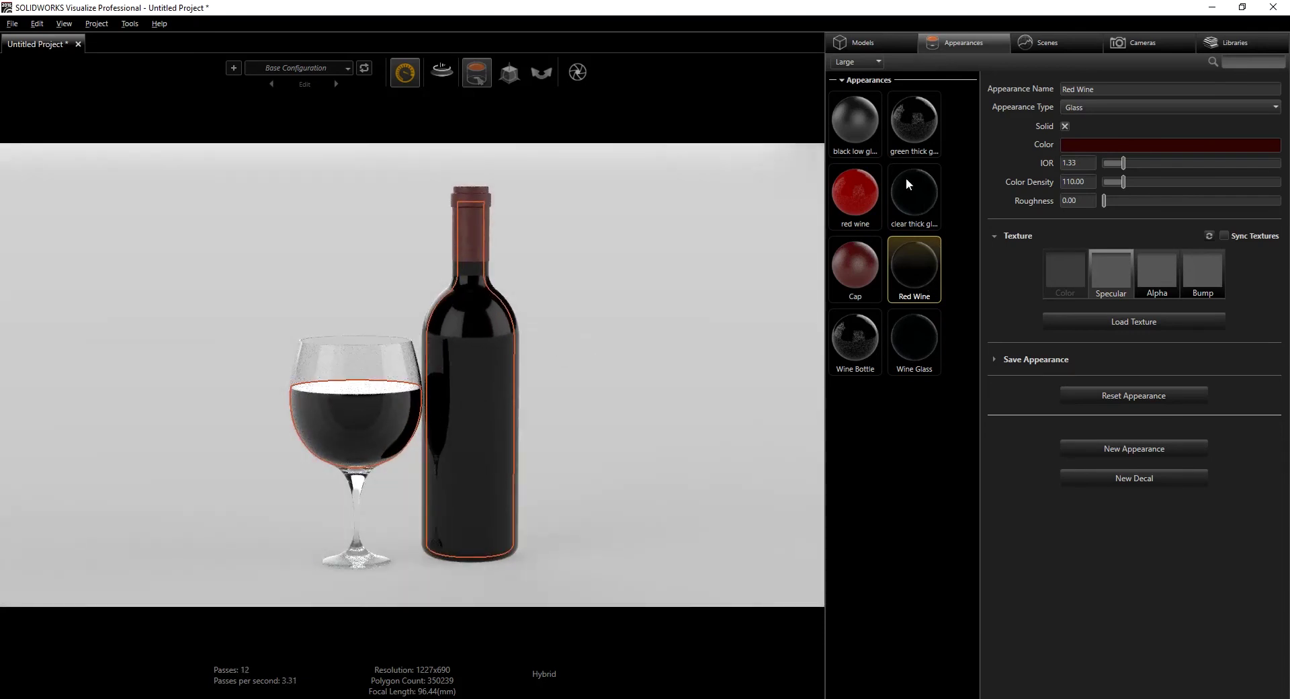
# - Delete all unused appearances and textures, then review Cap, Red Wine, Wine Bottle and Wine Glass
pyautogui.rightClick(905, 424)
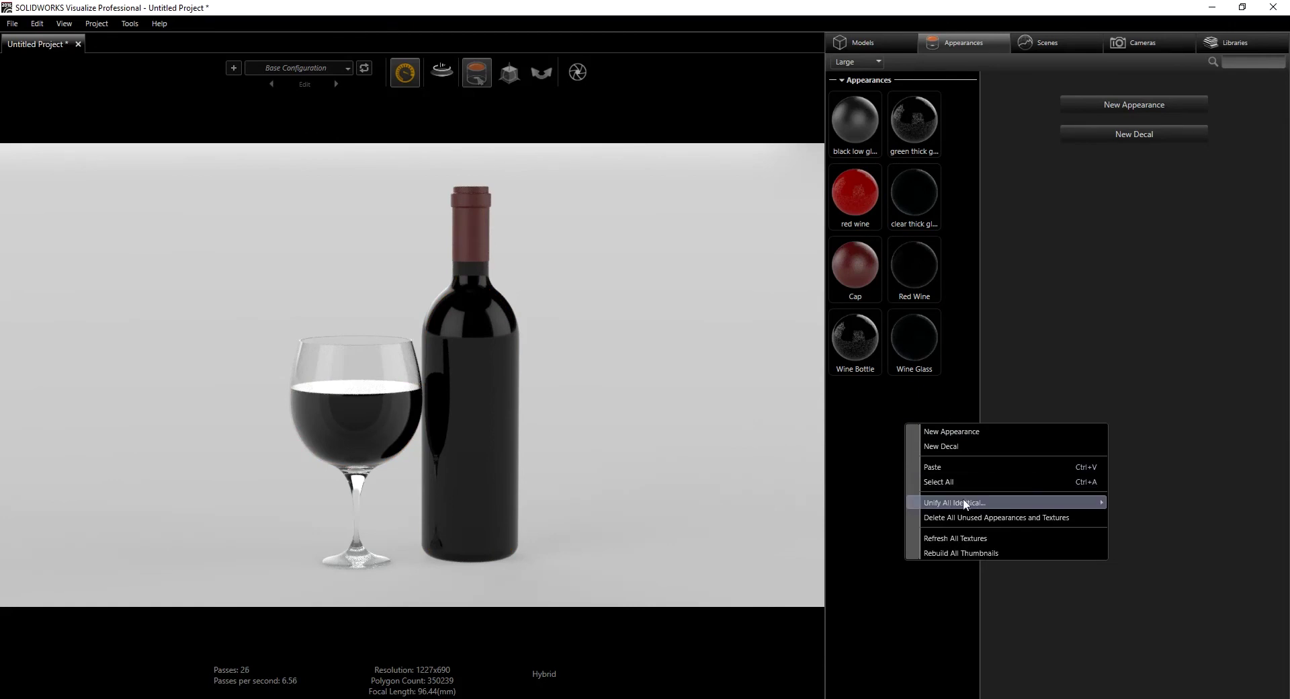
pyautogui.click(938, 517)
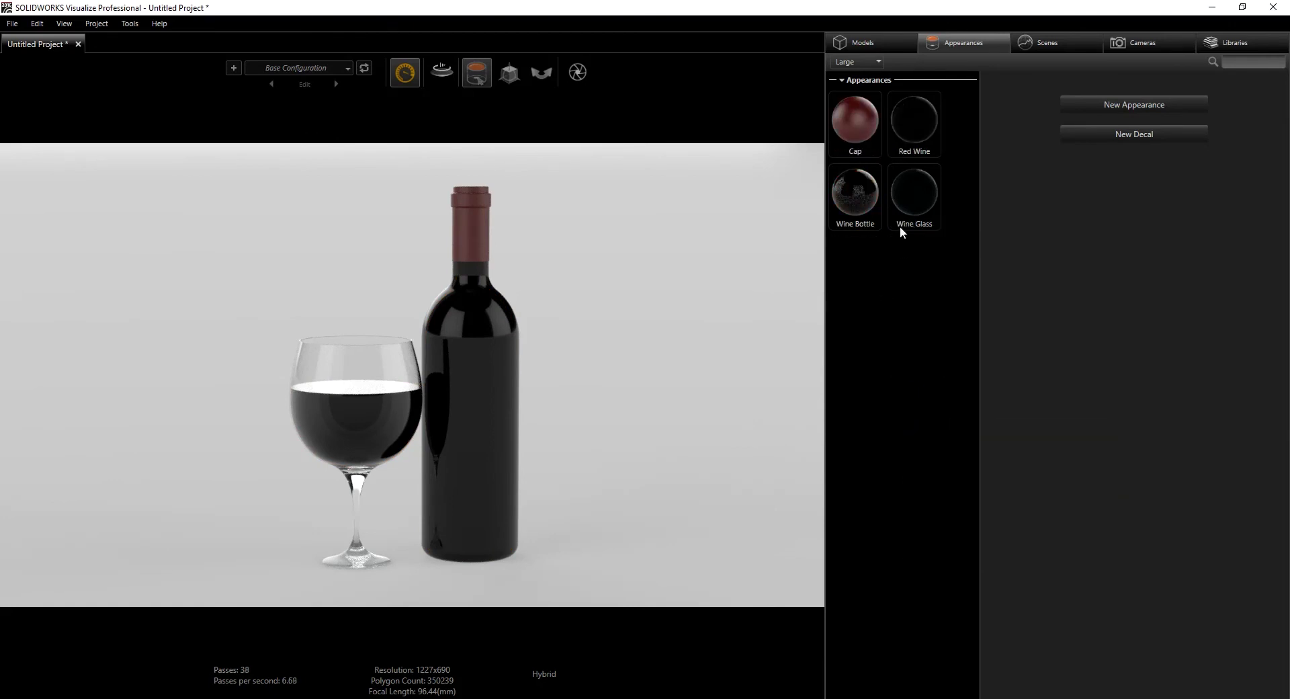
pyautogui.click(859, 123)
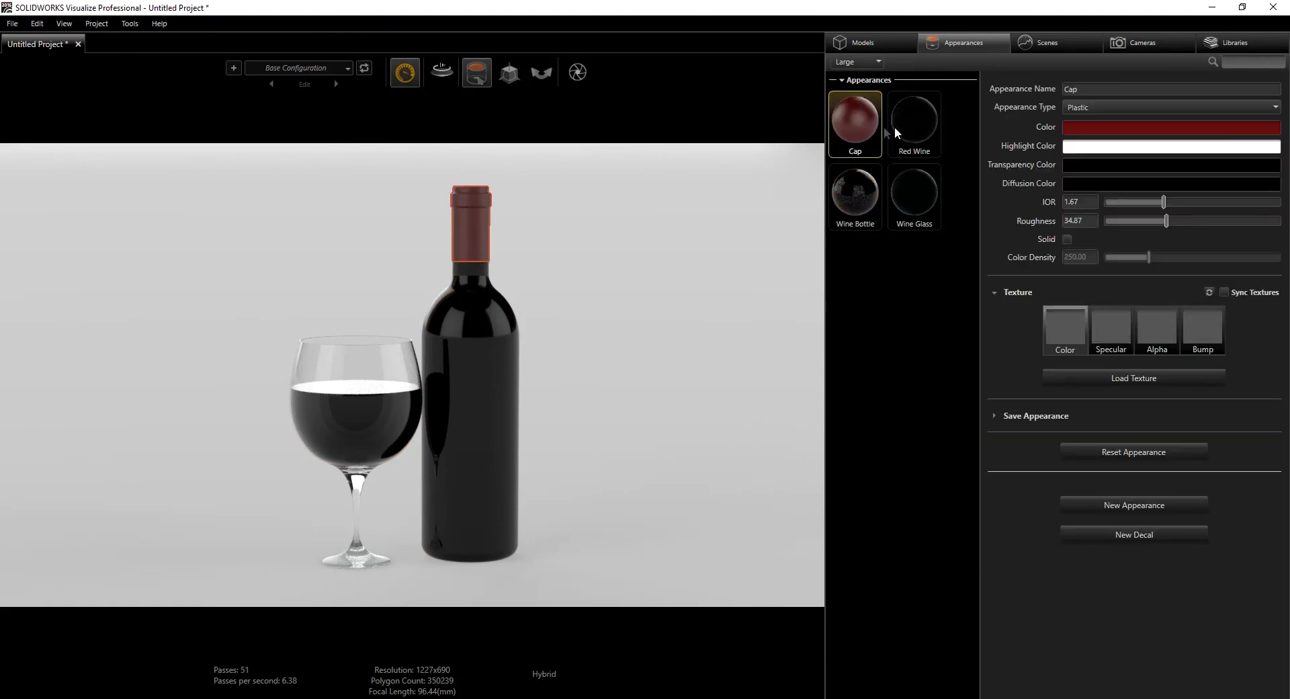
pyautogui.click(914, 128)
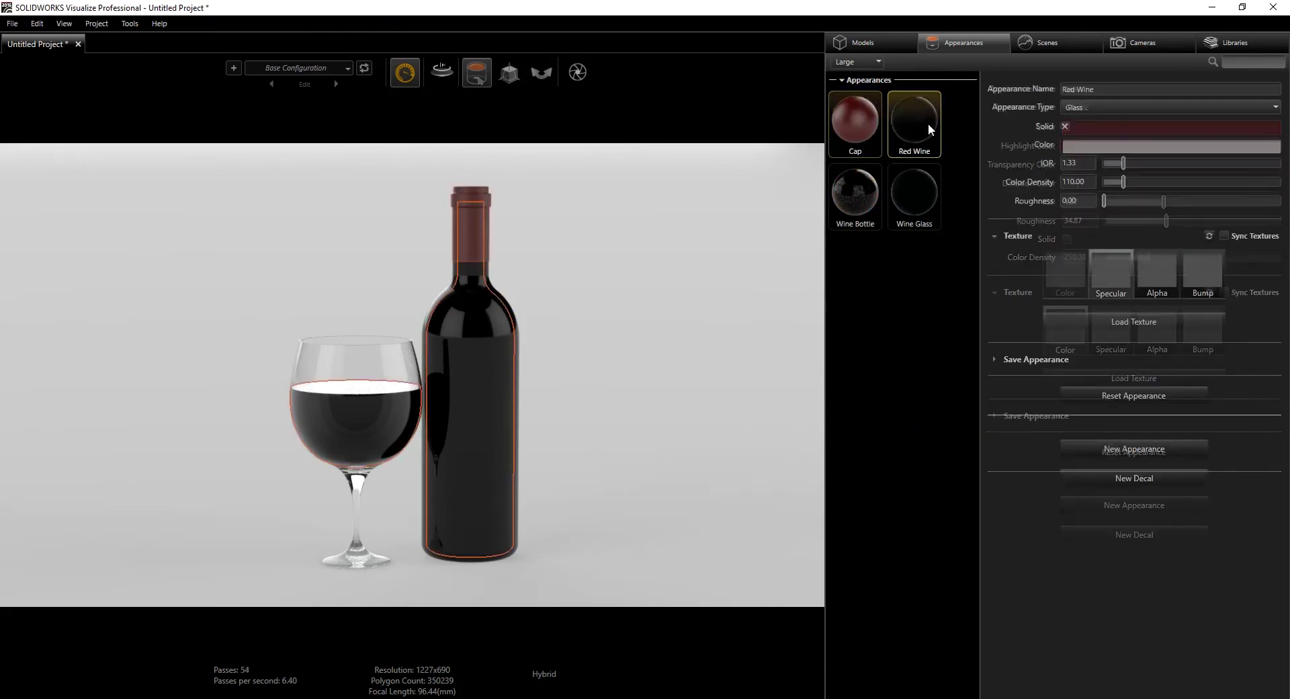
pyautogui.click(856, 196)
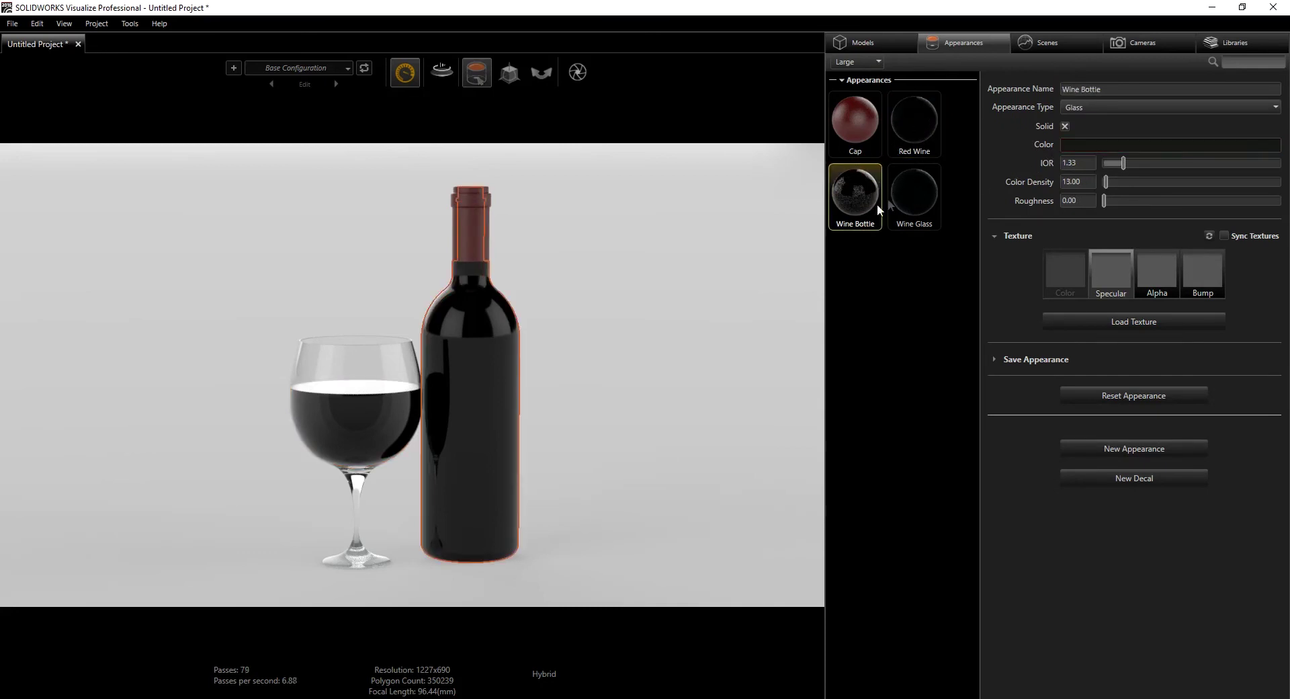
pyautogui.click(922, 191)
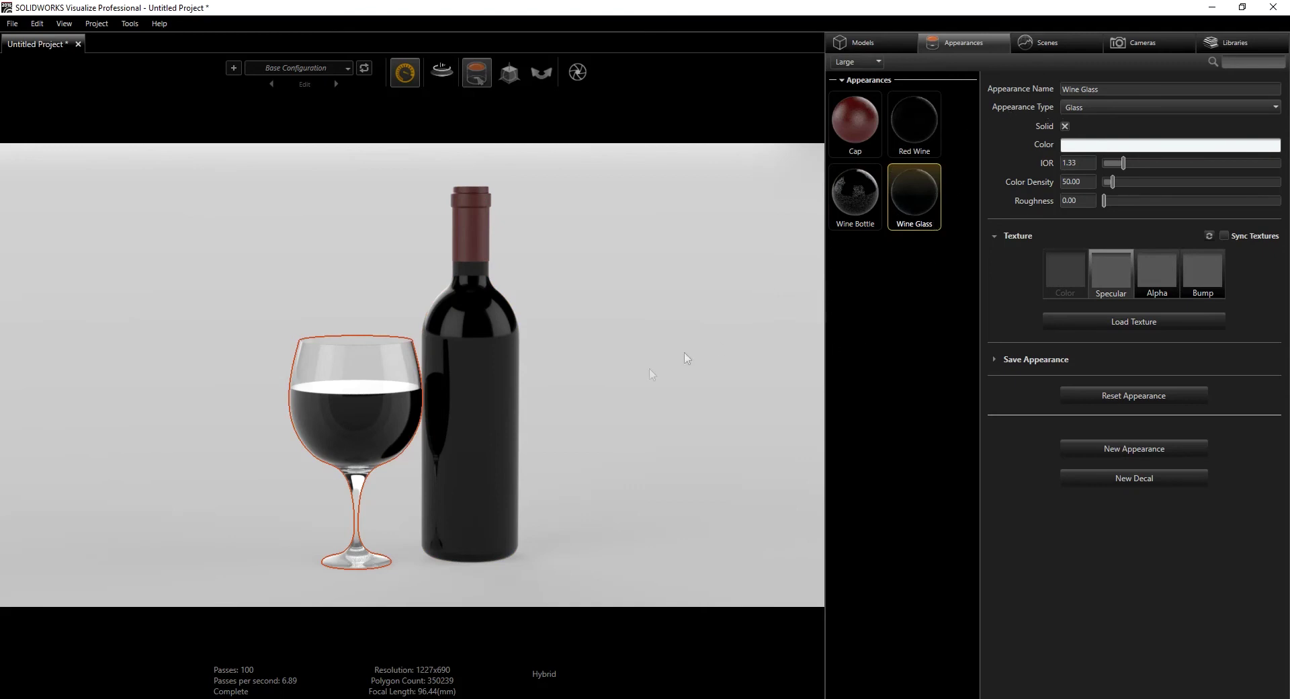
pyautogui.rightClick(892, 317)
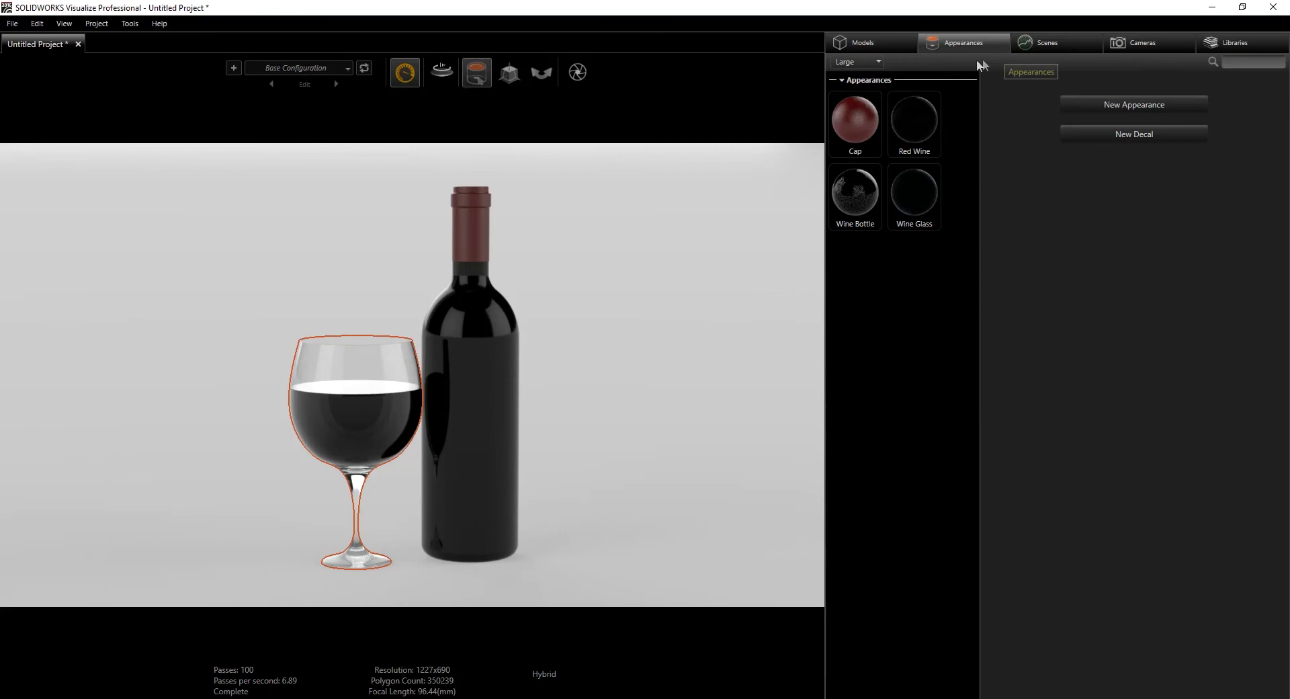
# - Load the saved Wine camera file from the Cameras list
pyautogui.click(1152, 42)
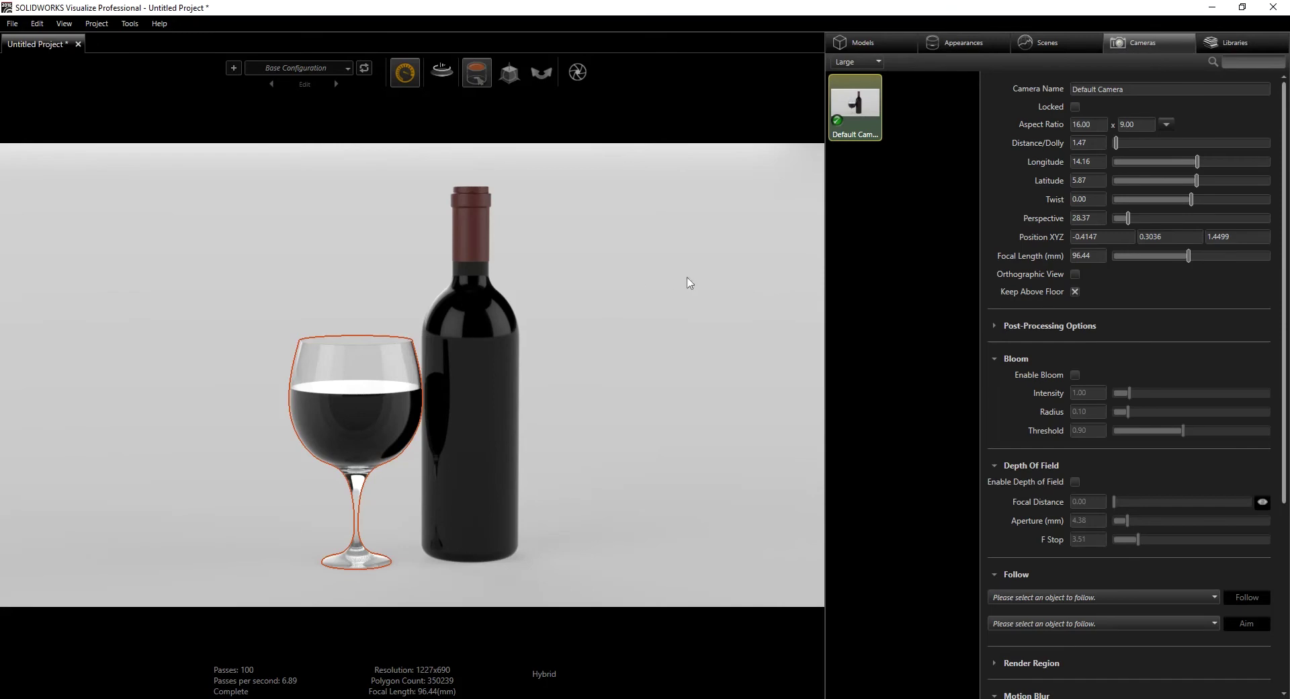
pyautogui.click(922, 141)
pyautogui.rightClick(922, 141)
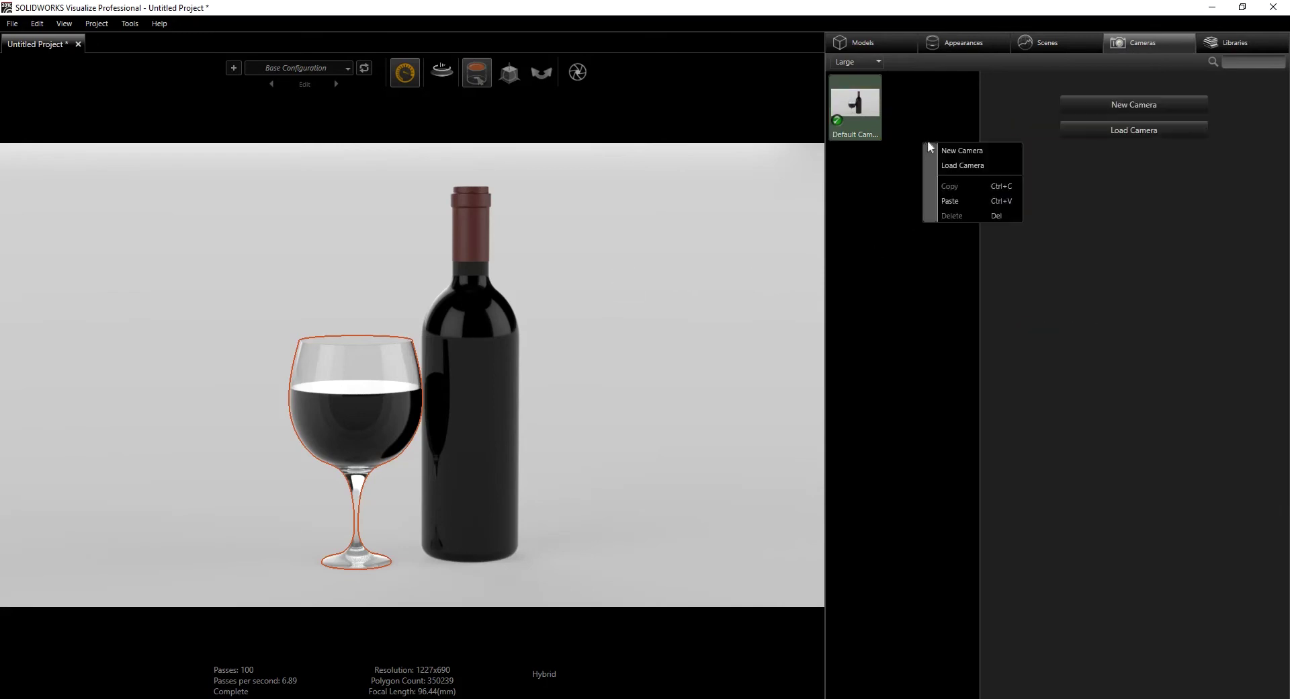
pyautogui.click(958, 167)
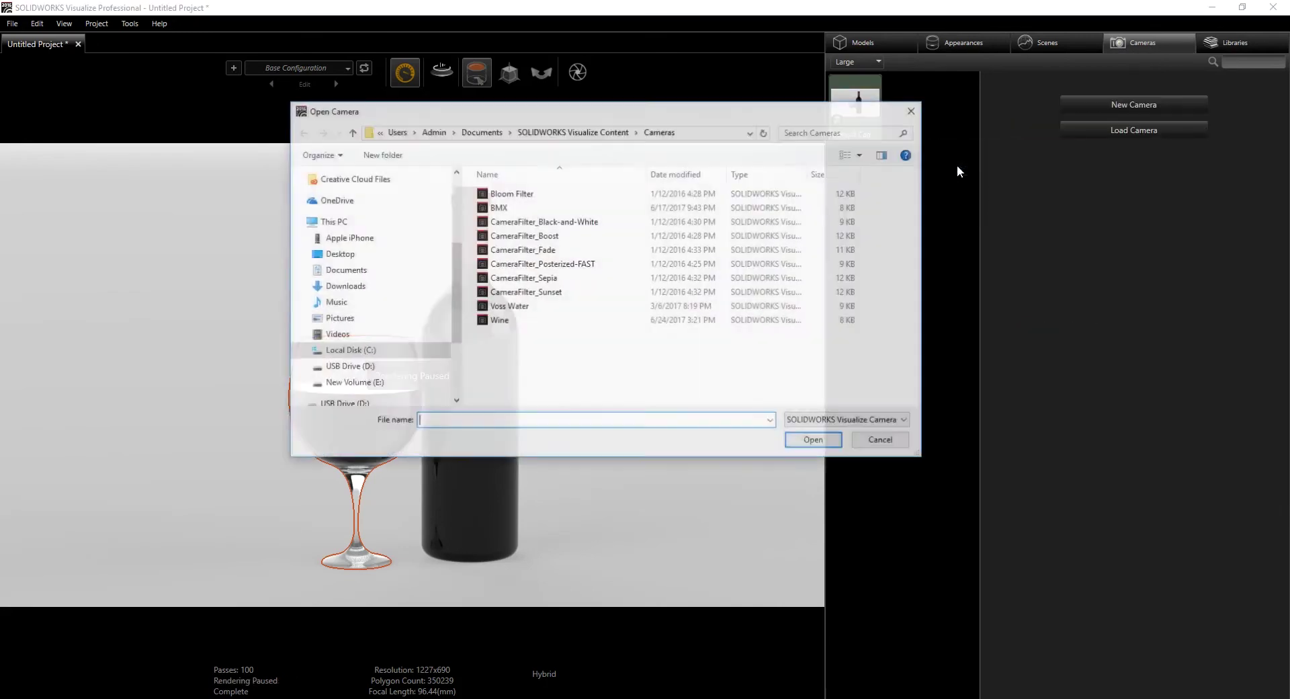
pyautogui.click(499, 320)
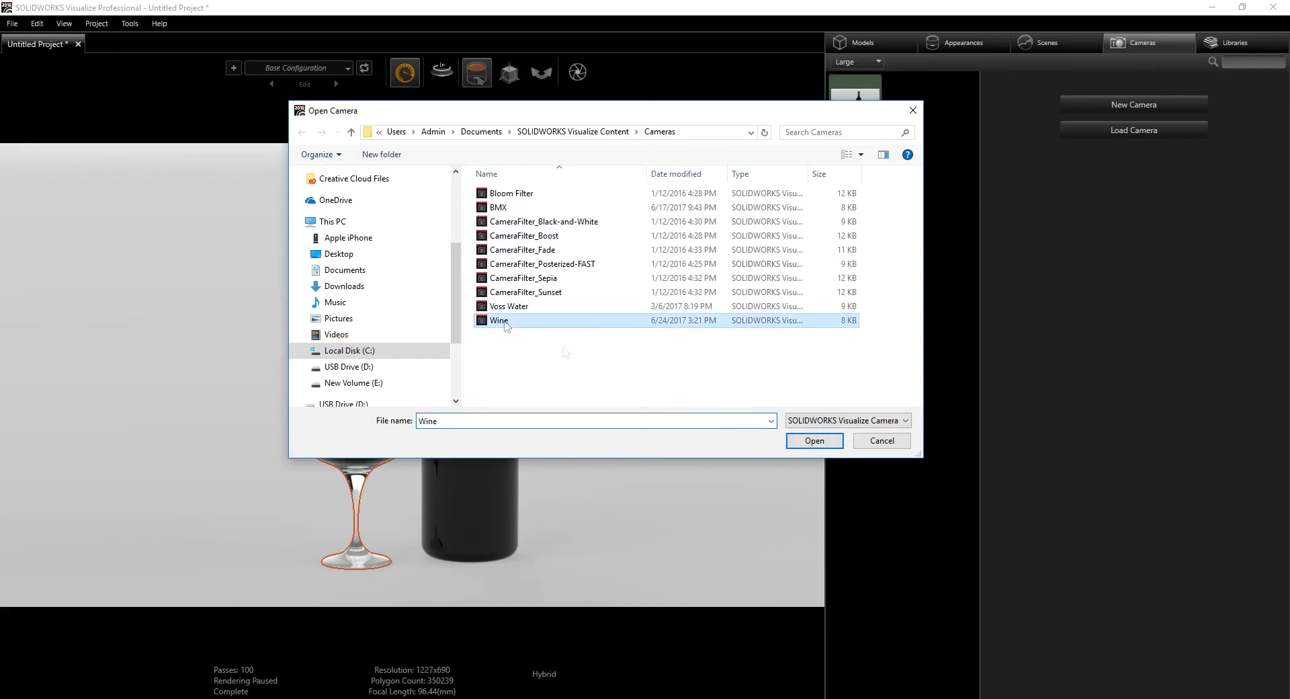
pyautogui.click(806, 440)
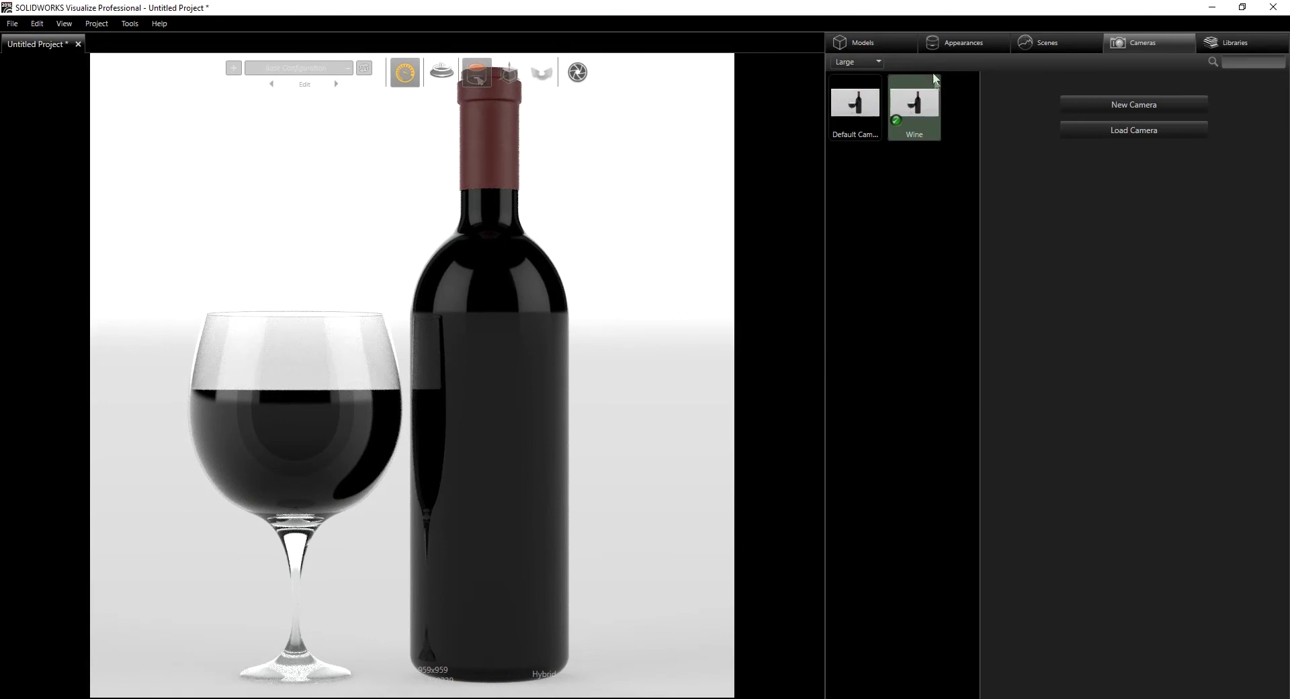
# - Create a new decal from image_1205523_full in USB Drive (D:) > Wine Bottle
pyautogui.click(965, 39)
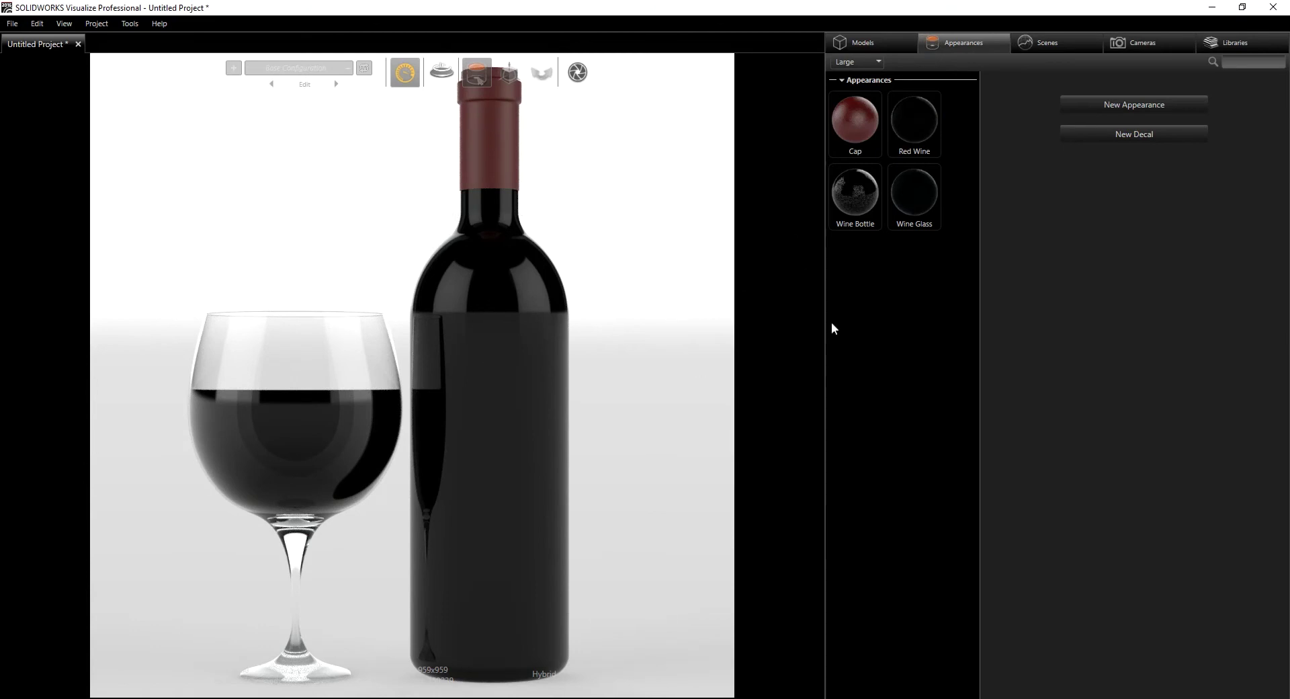
pyautogui.rightClick(865, 261)
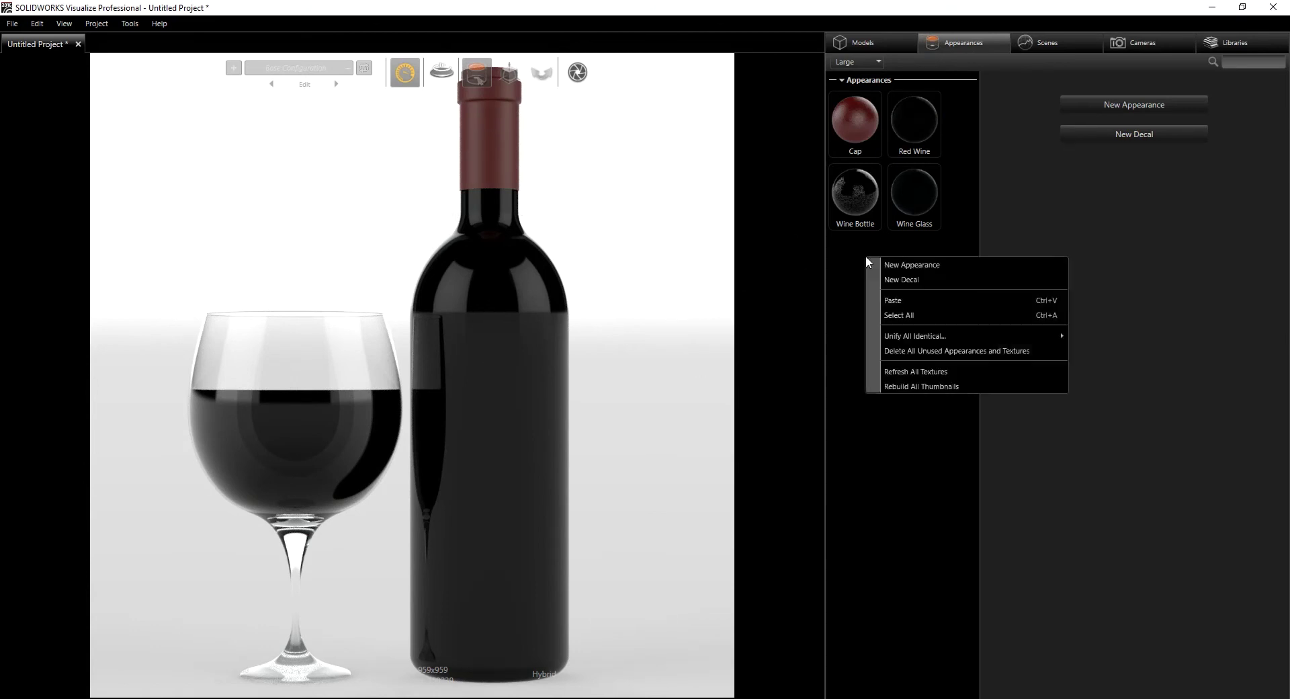
pyautogui.click(904, 276)
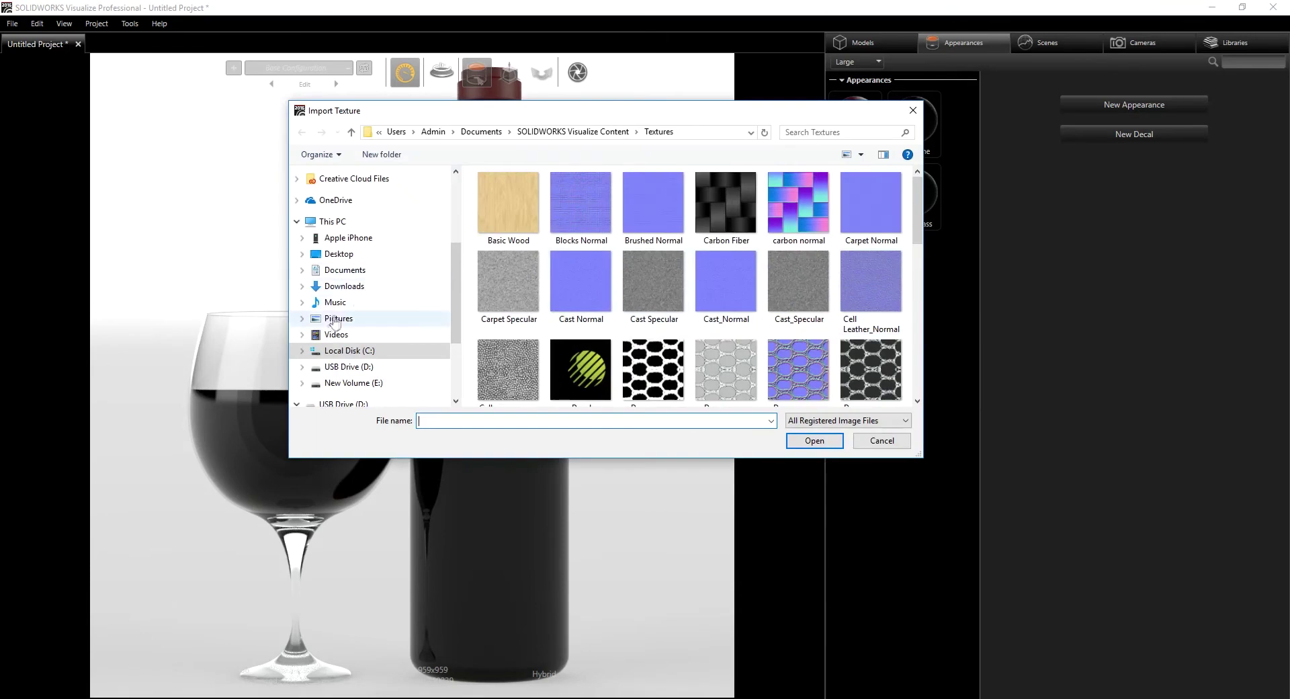
pyautogui.click(348, 366)
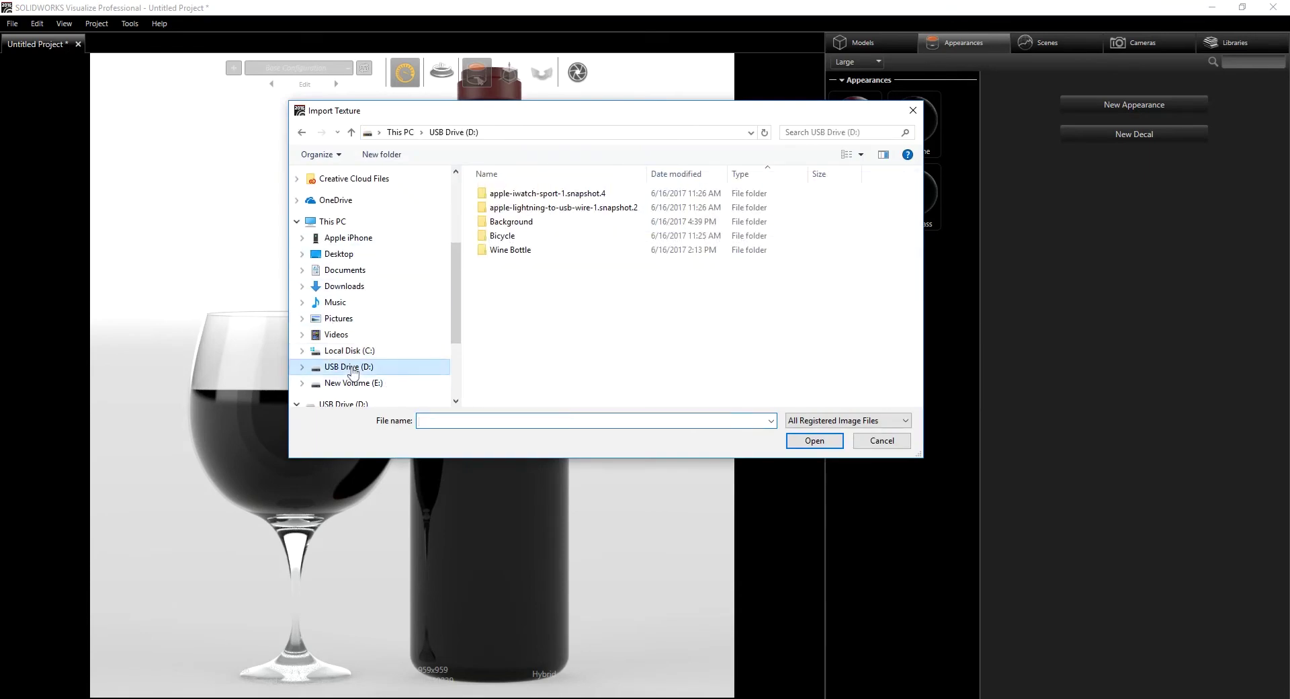
pyautogui.doubleClick(509, 250)
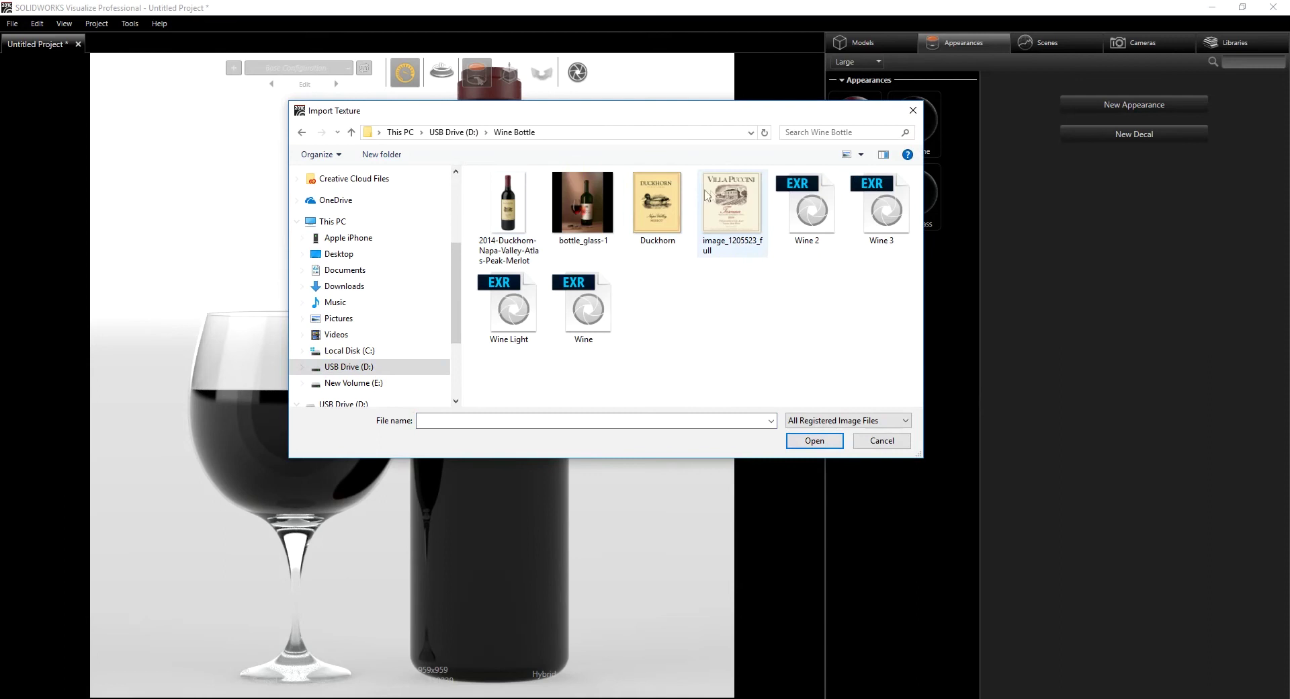
pyautogui.click(725, 198)
pyautogui.click(810, 440)
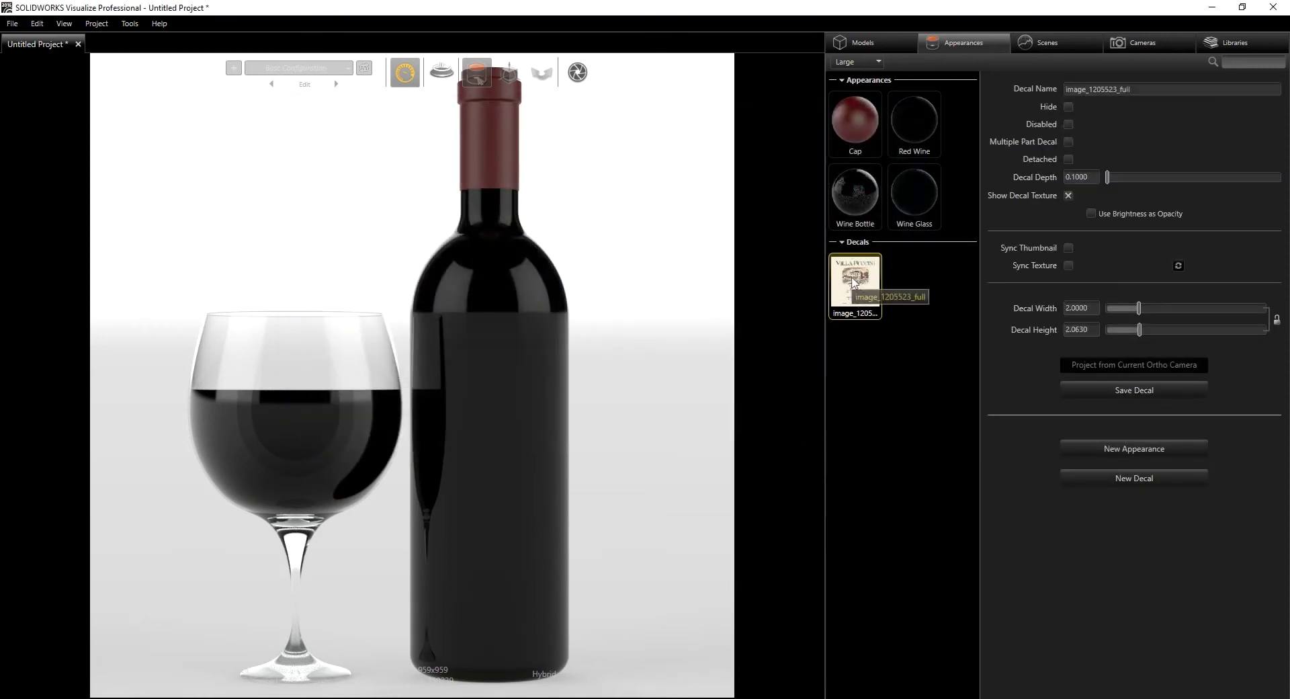
# - Drop the Villa Puccini label decal onto the wine bottle and switch the viewport to preview rendering
pyautogui.moveTo(855, 286); pyautogui.dragTo(468, 363)
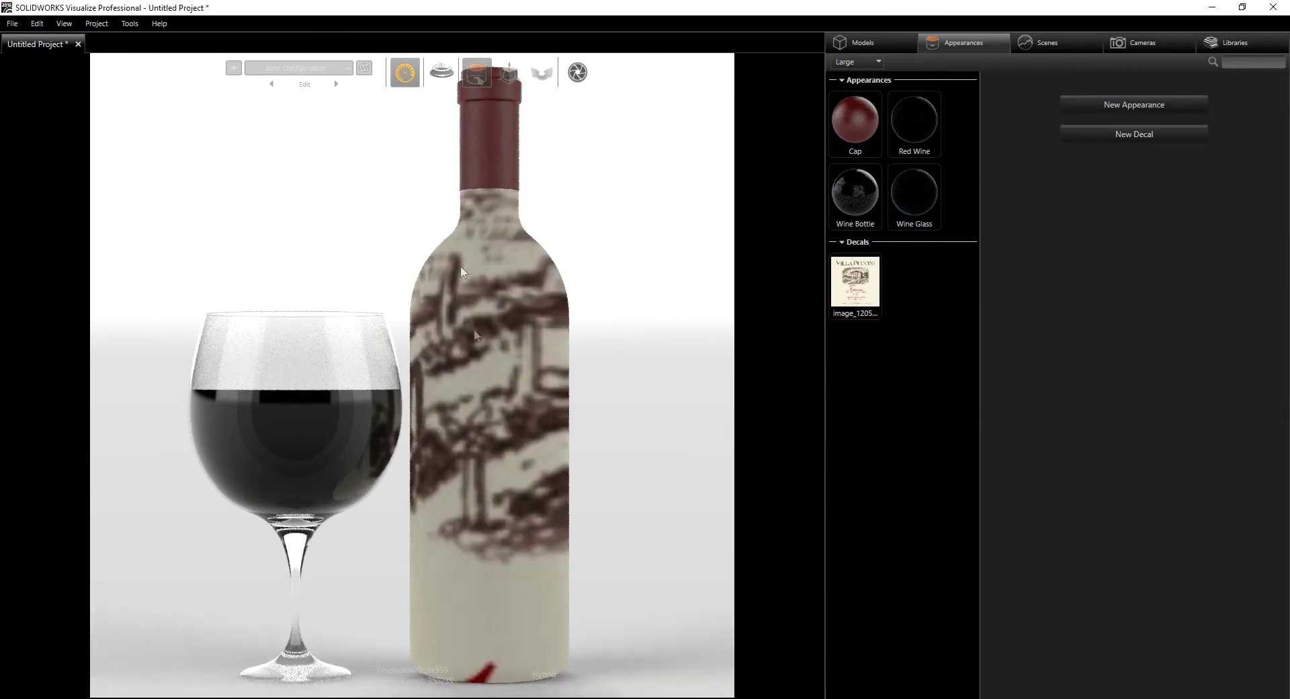
pyautogui.moveTo(402, 78)
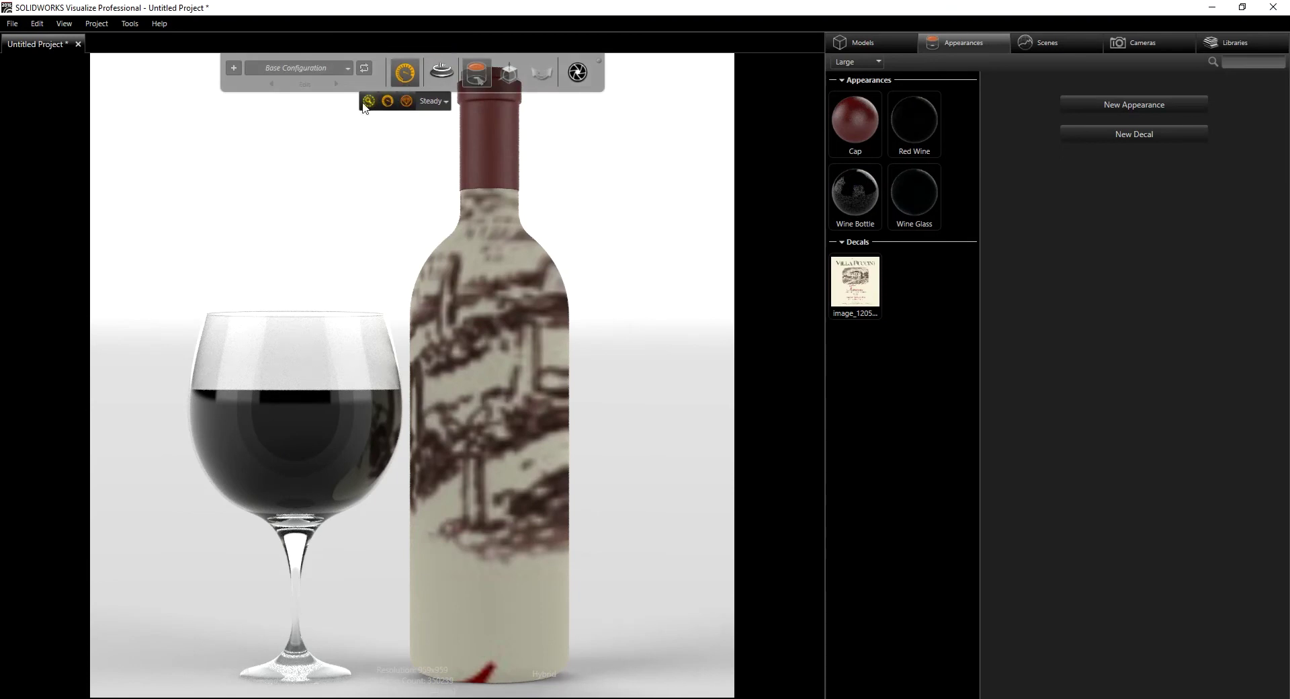
pyautogui.click(367, 102)
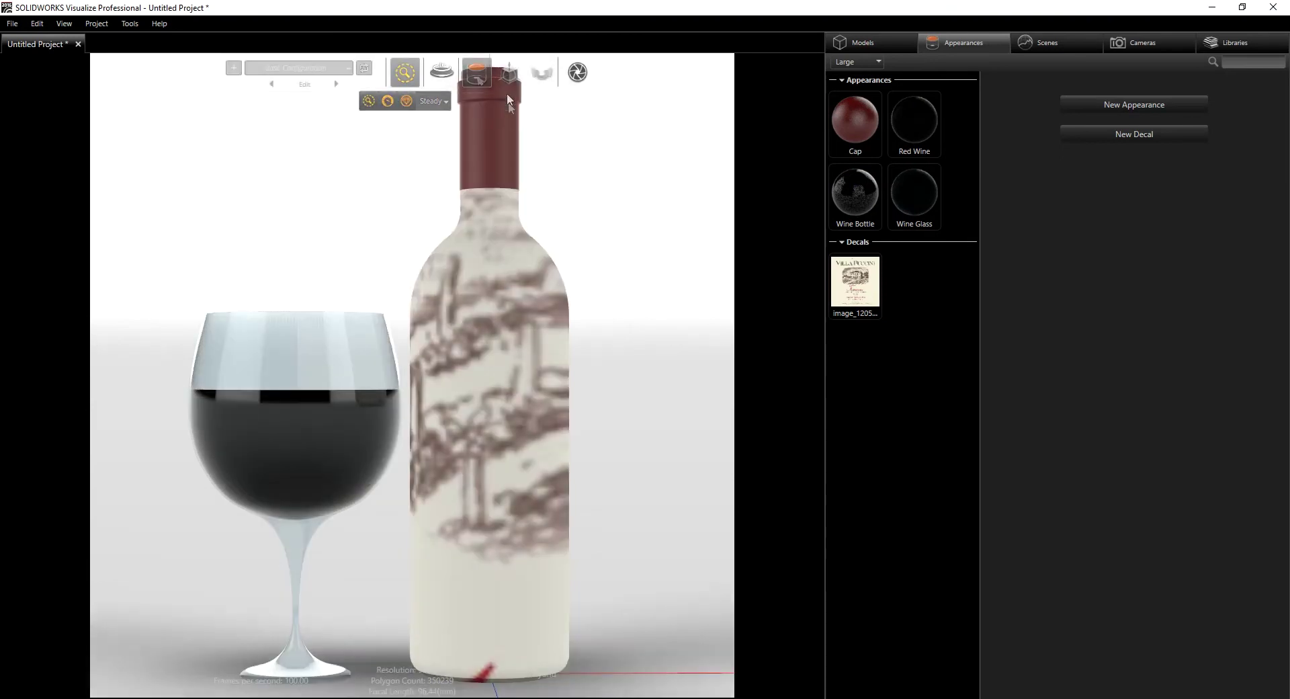
# - Select the label decal and scale it down with the gizmo to about 0.19 by 0.20
pyautogui.moveTo(508, 72)
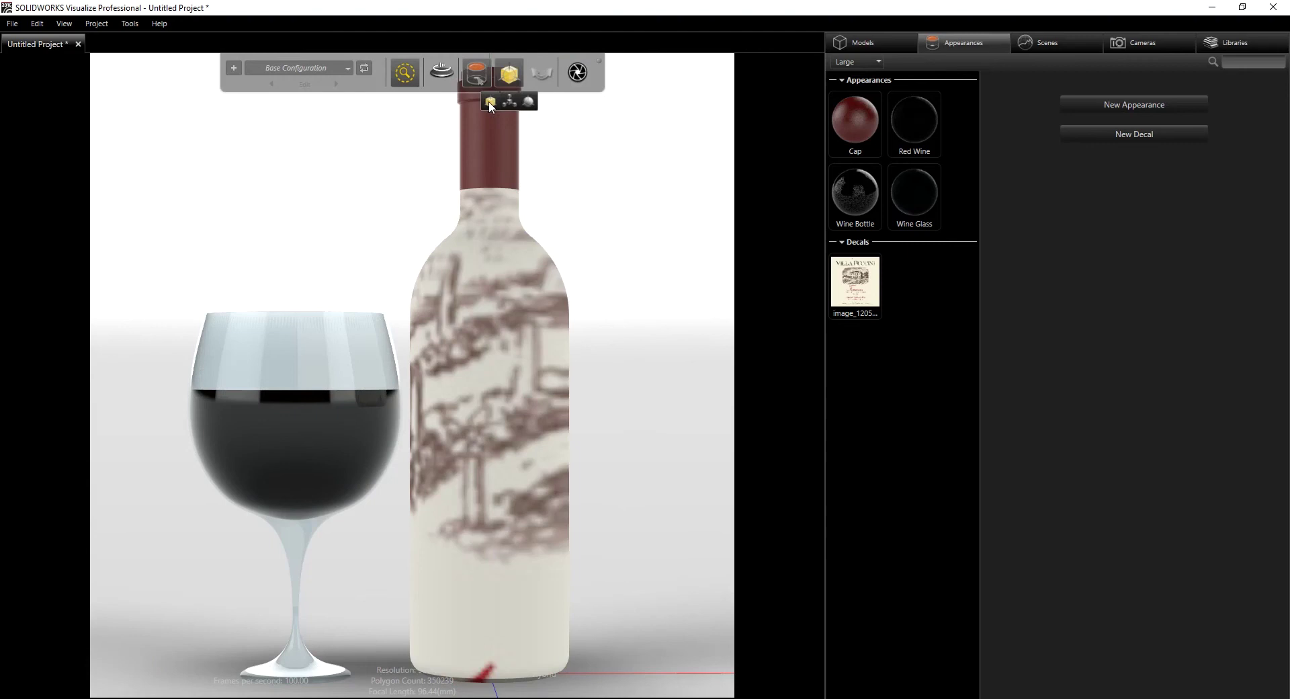
pyautogui.click(500, 288)
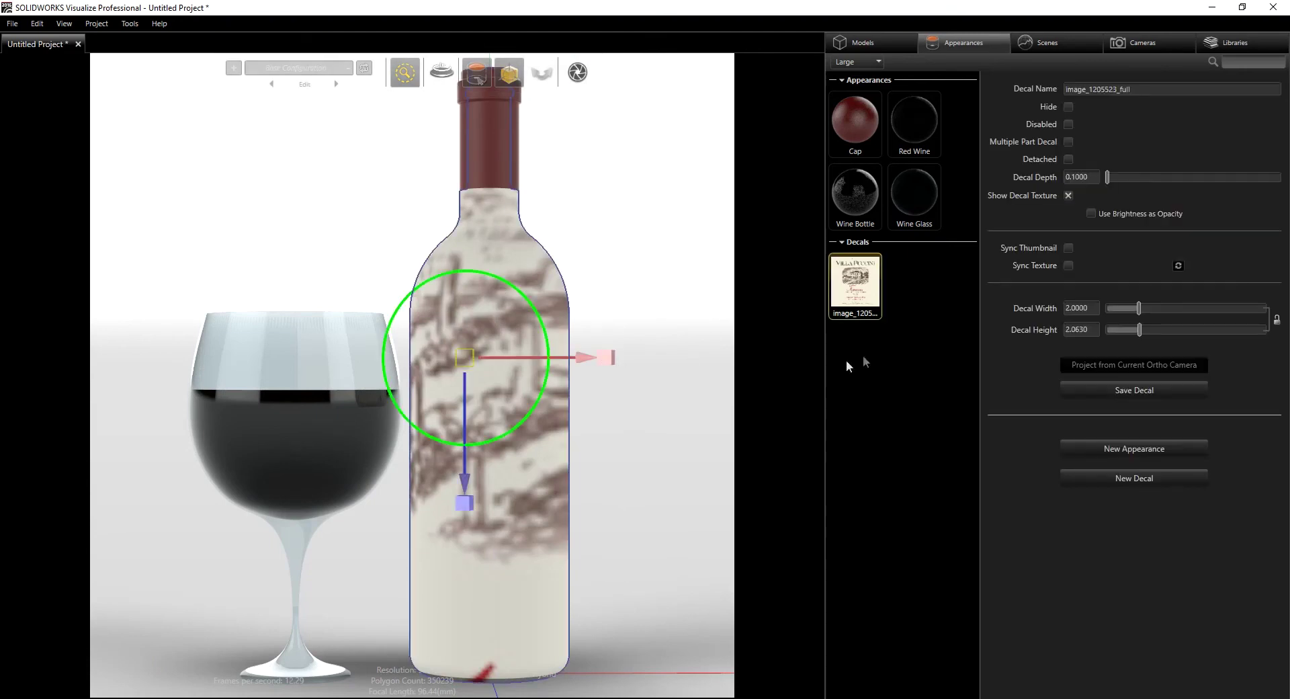
pyautogui.click(859, 287)
pyautogui.click(865, 285)
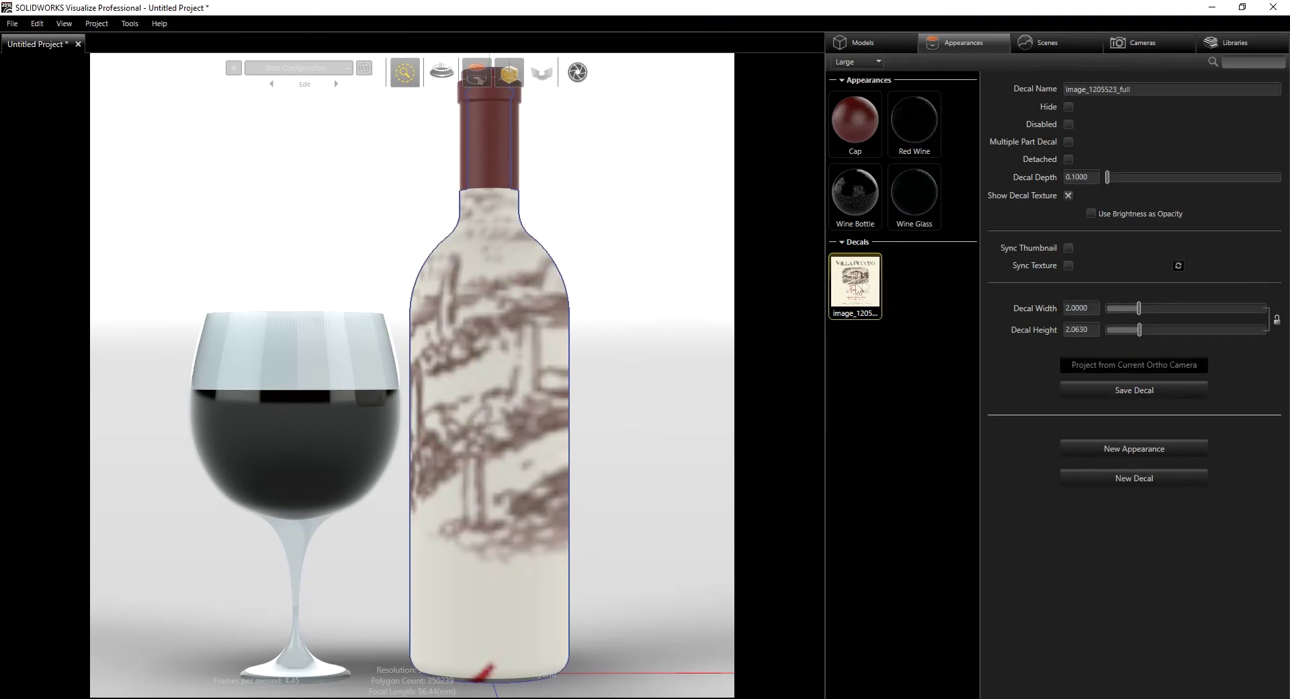
pyautogui.click(493, 105)
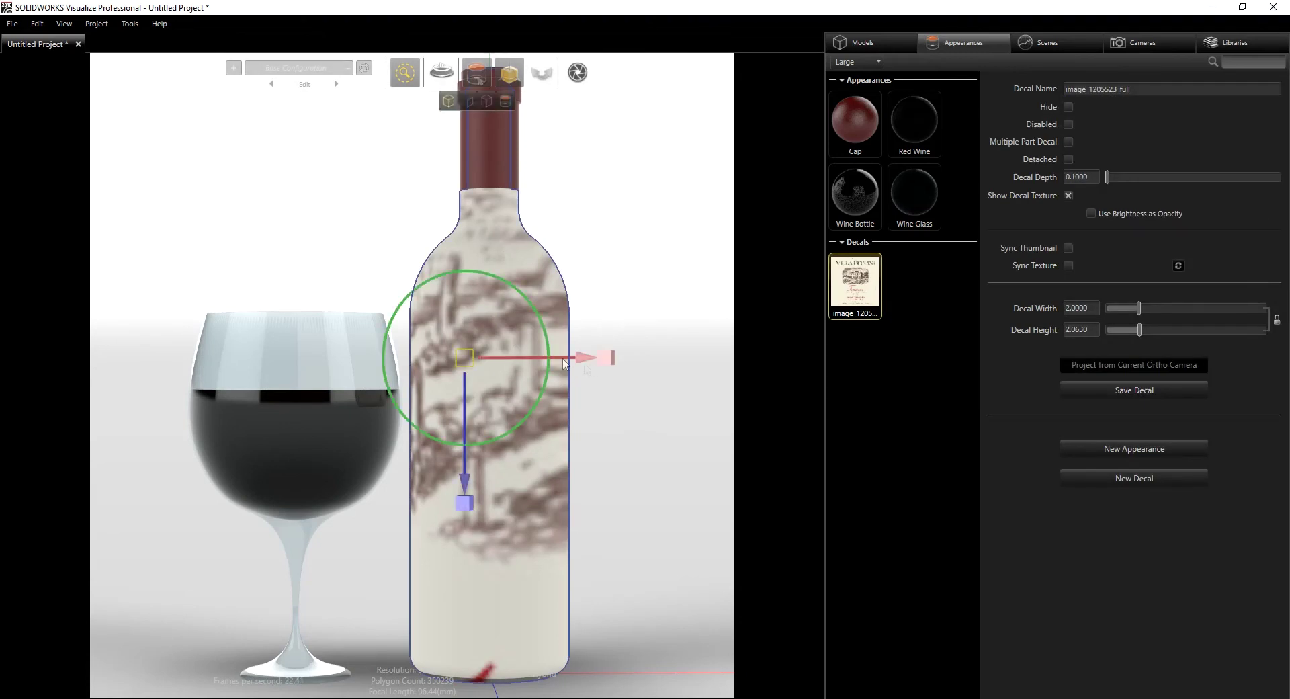
pyautogui.moveTo(610, 359); pyautogui.dragTo(494, 390)
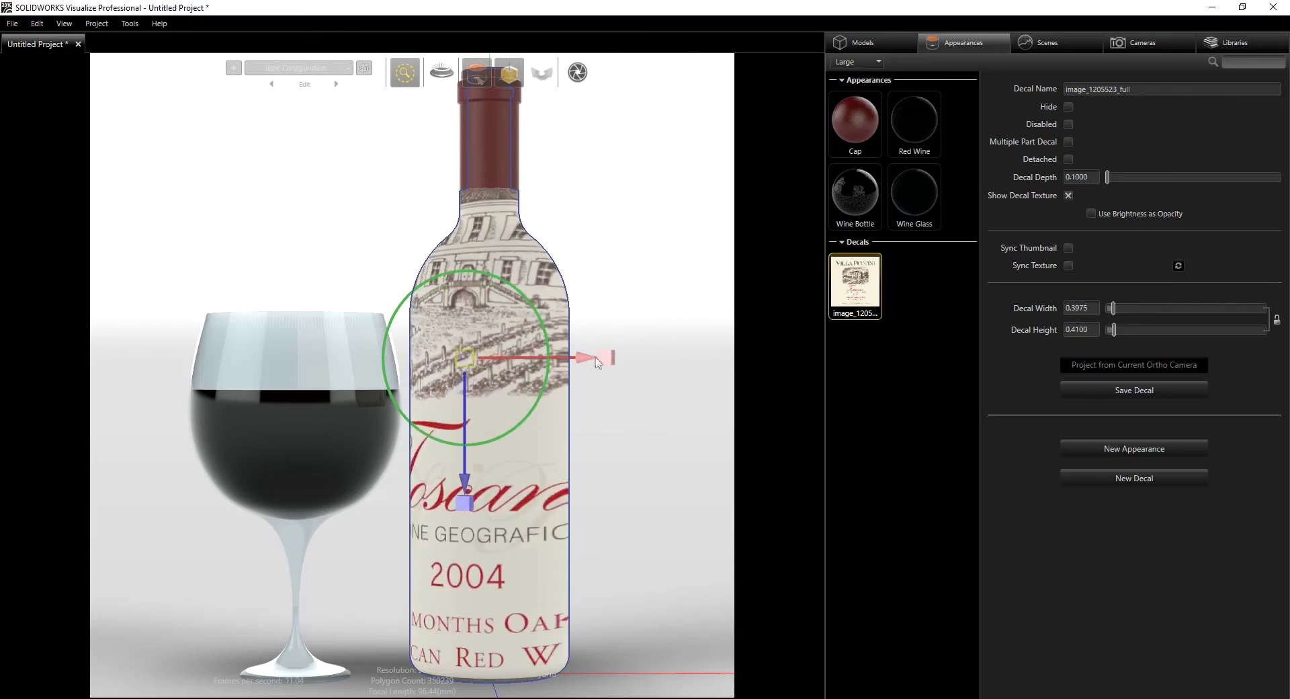
pyautogui.moveTo(598, 362); pyautogui.dragTo(534, 381)
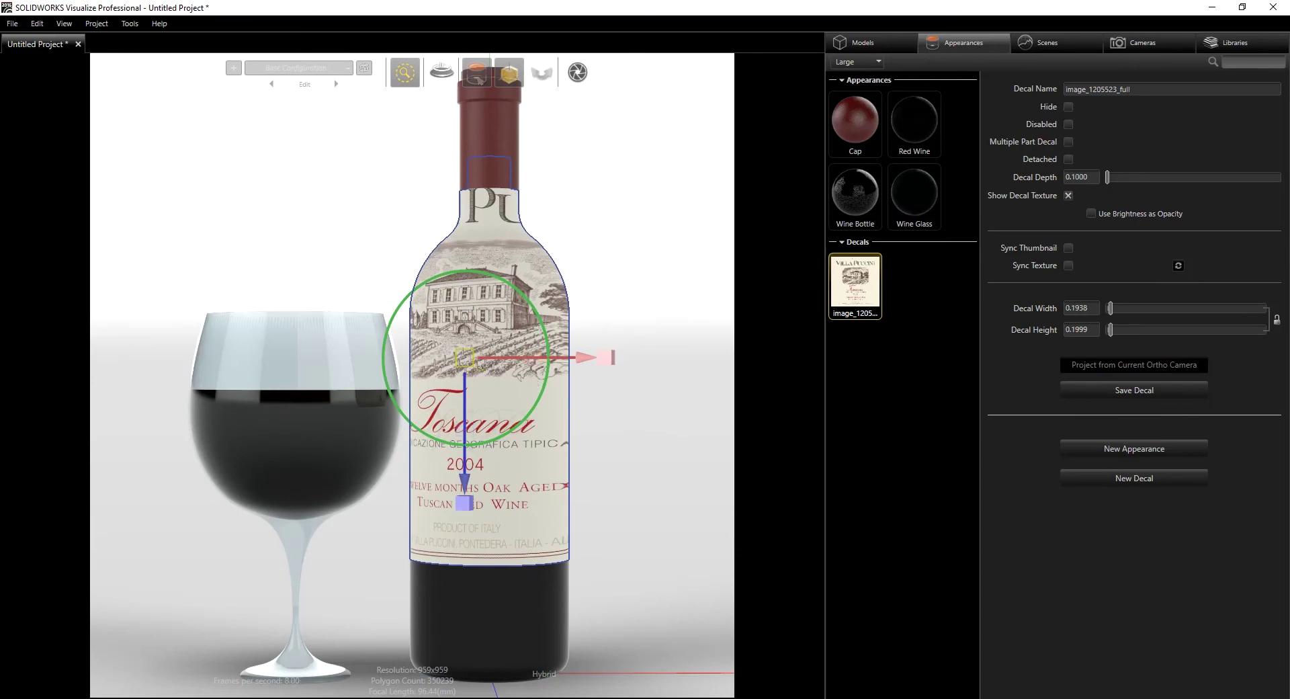
# - Set the label decal depth to 0.0502, width to 0.0915 and height to 0.1443
pyautogui.click(1090, 177)
pyautogui.press('BackSpace')
pyautogui.write('.0502')
pyautogui.click(1093, 308)
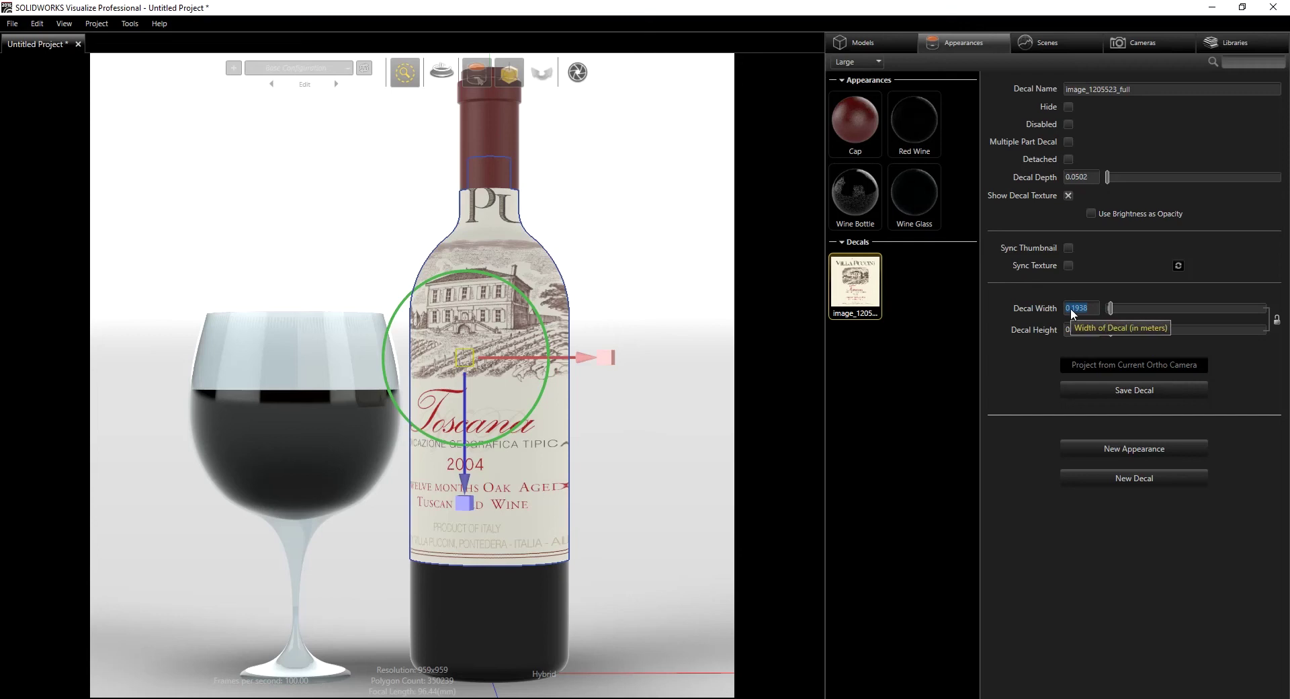
pyautogui.write('.0915')
pyautogui.press('Tab')
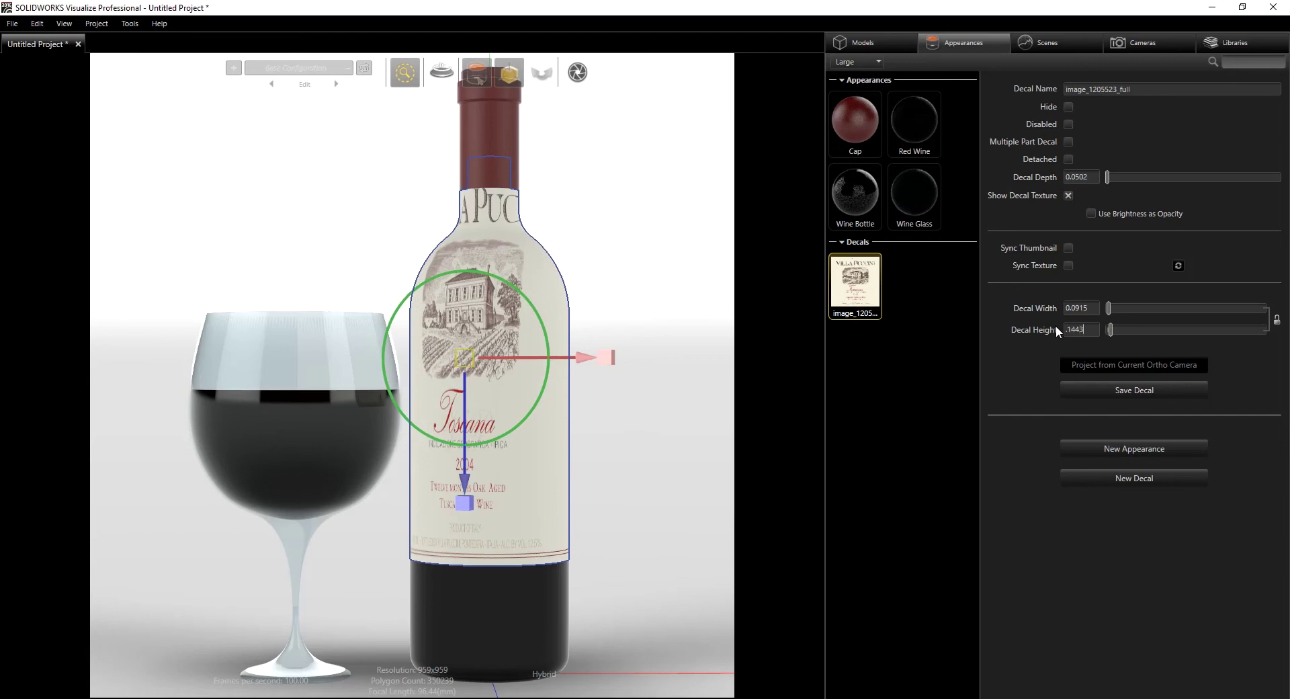
pyautogui.press('Return')
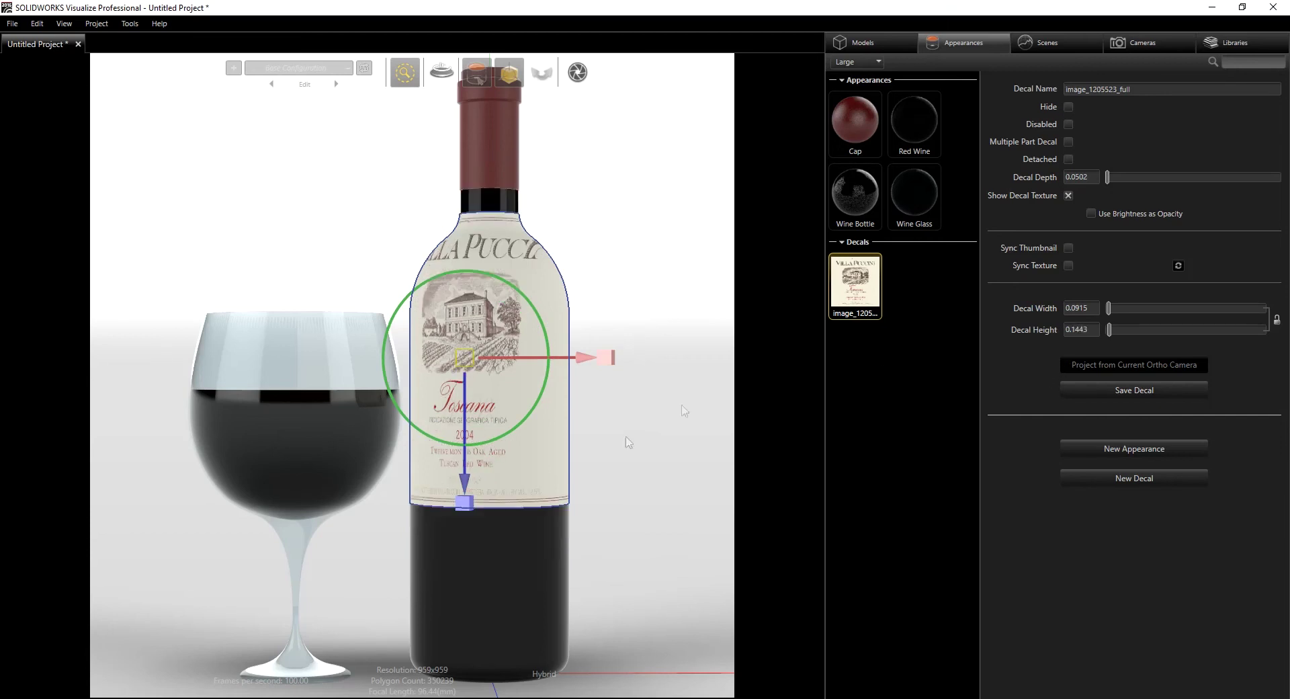
# - Move the label lower and slightly right so it sits centred on the bottle body
pyautogui.moveTo(467, 408); pyautogui.dragTo(470, 524)
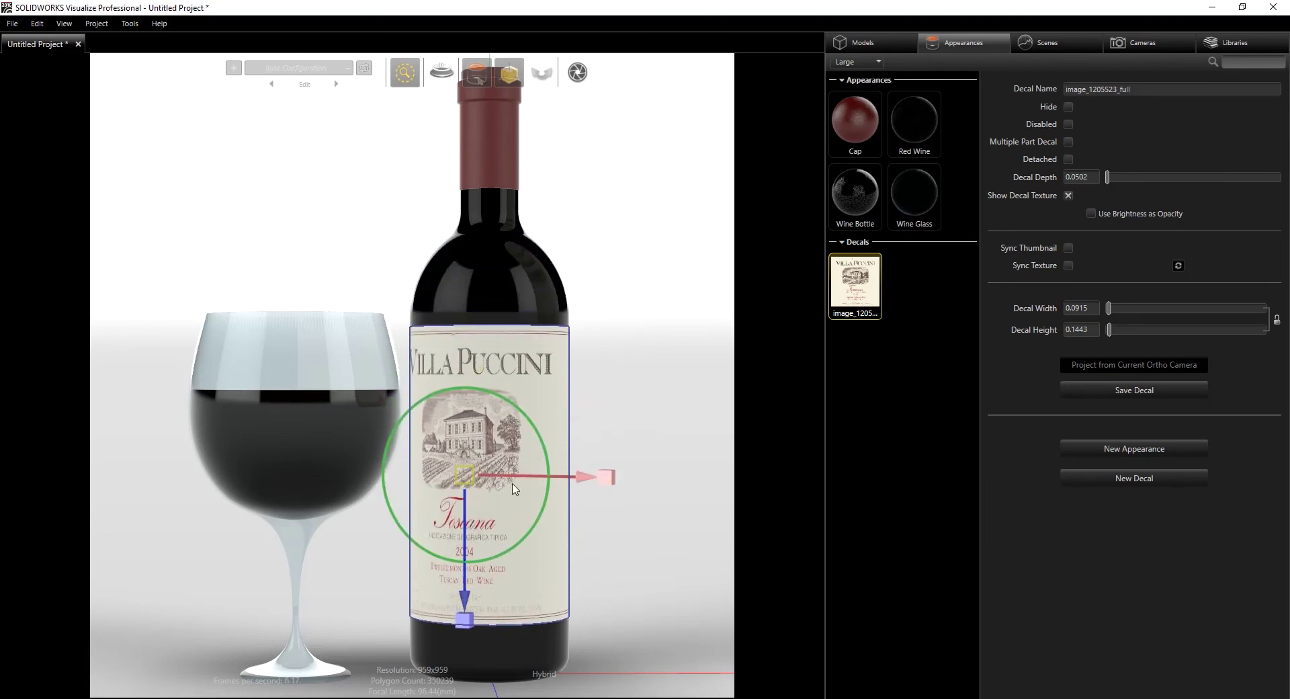
pyautogui.moveTo(515, 479); pyautogui.dragTo(515, 482)
pyautogui.click(667, 408)
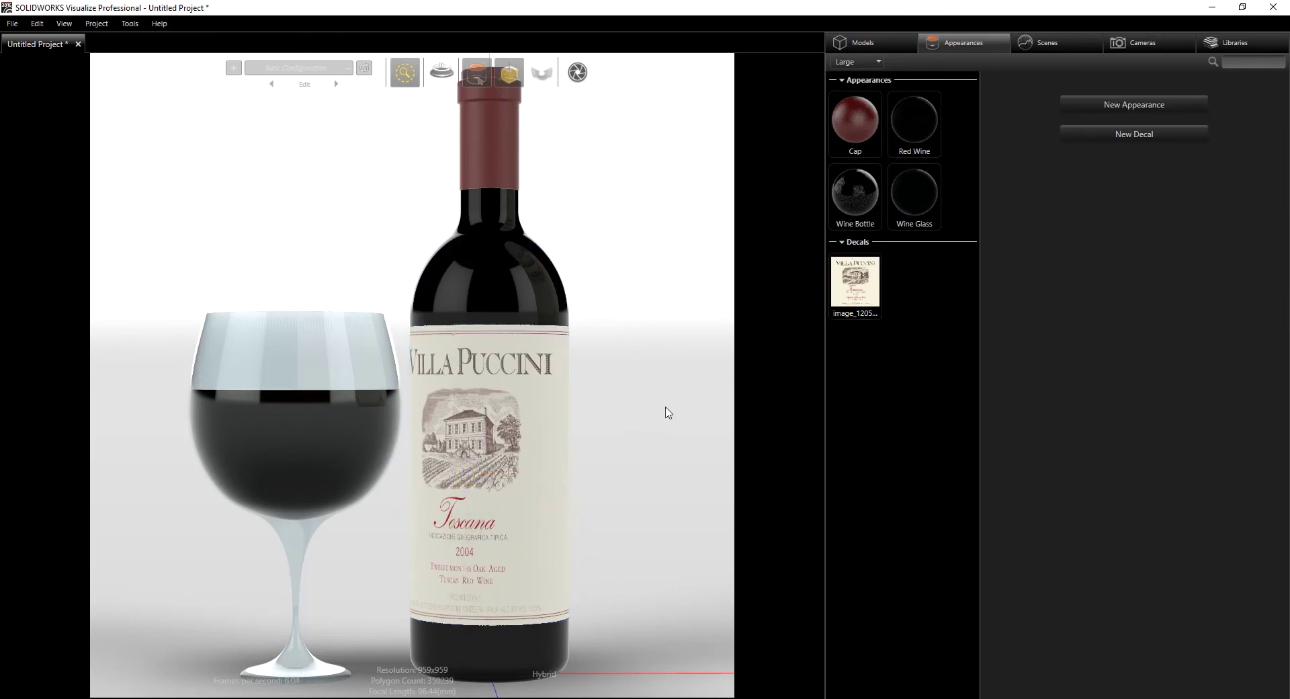
pyautogui.click(489, 536)
# - Nudge the label up, switch to accurate ray-traced rendering, and show the Chrome Studio settings
pyautogui.moveTo(469, 561); pyautogui.dragTo(468, 557)
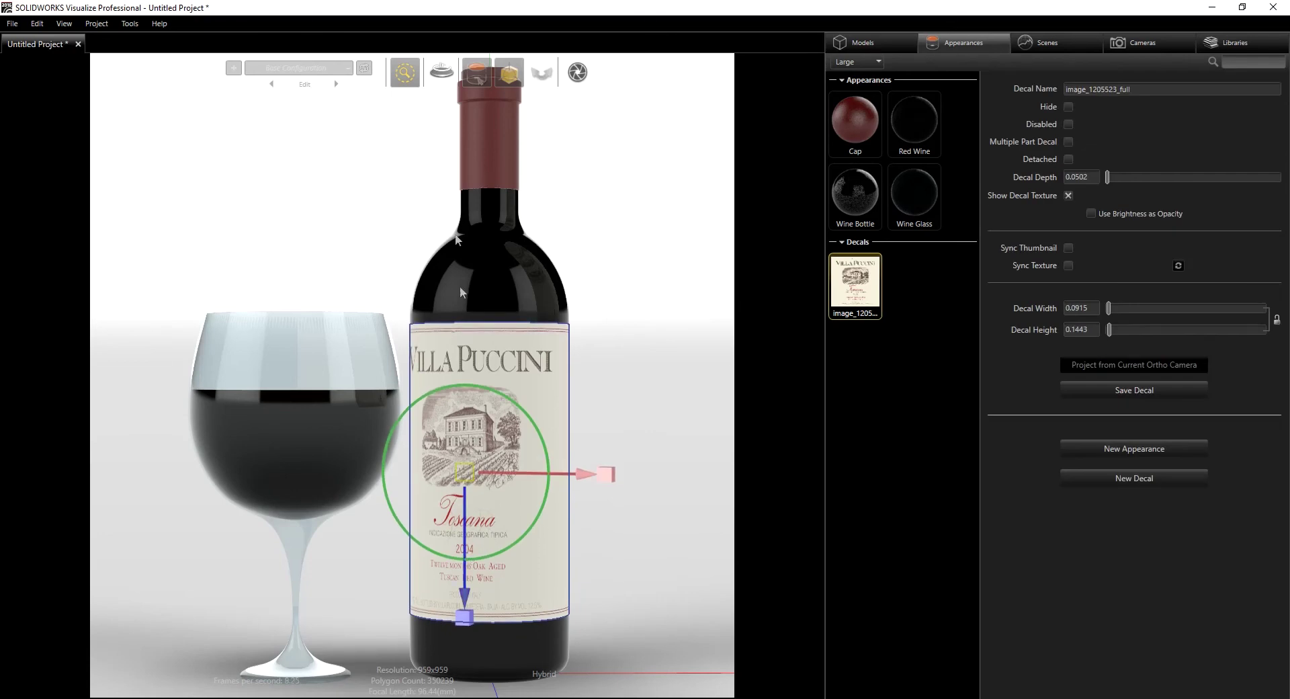
pyautogui.moveTo(405, 72)
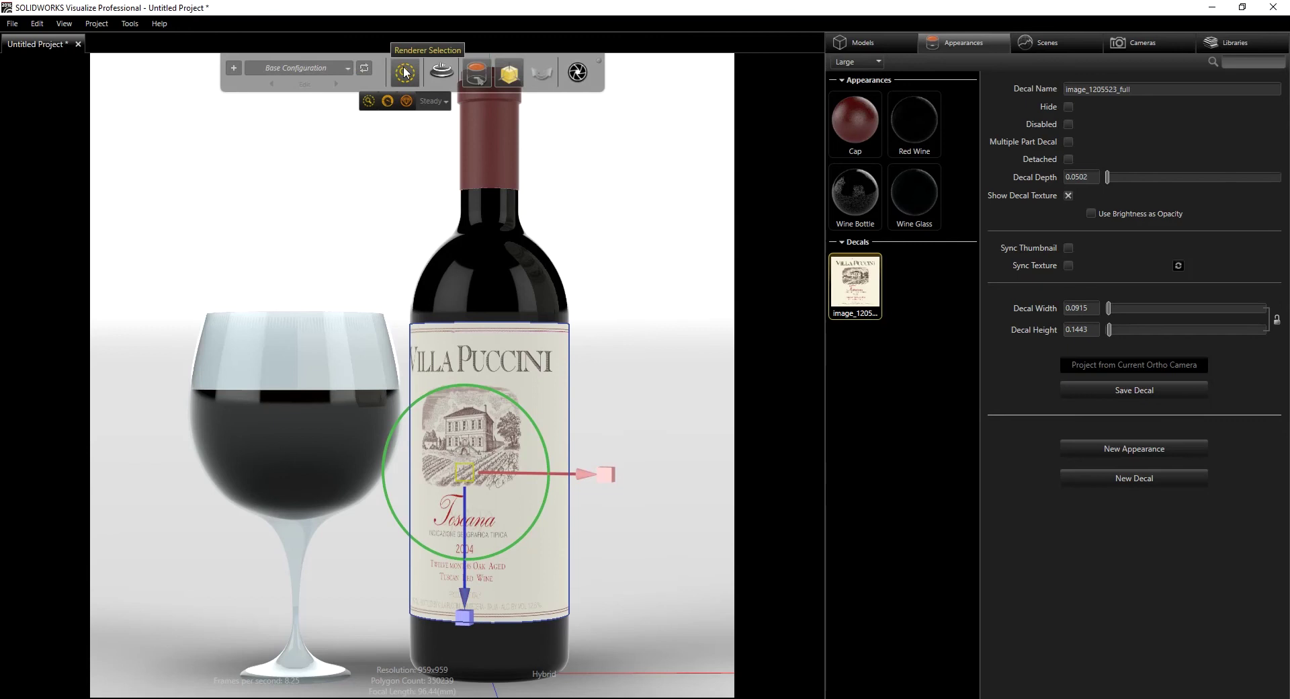
pyautogui.click(387, 101)
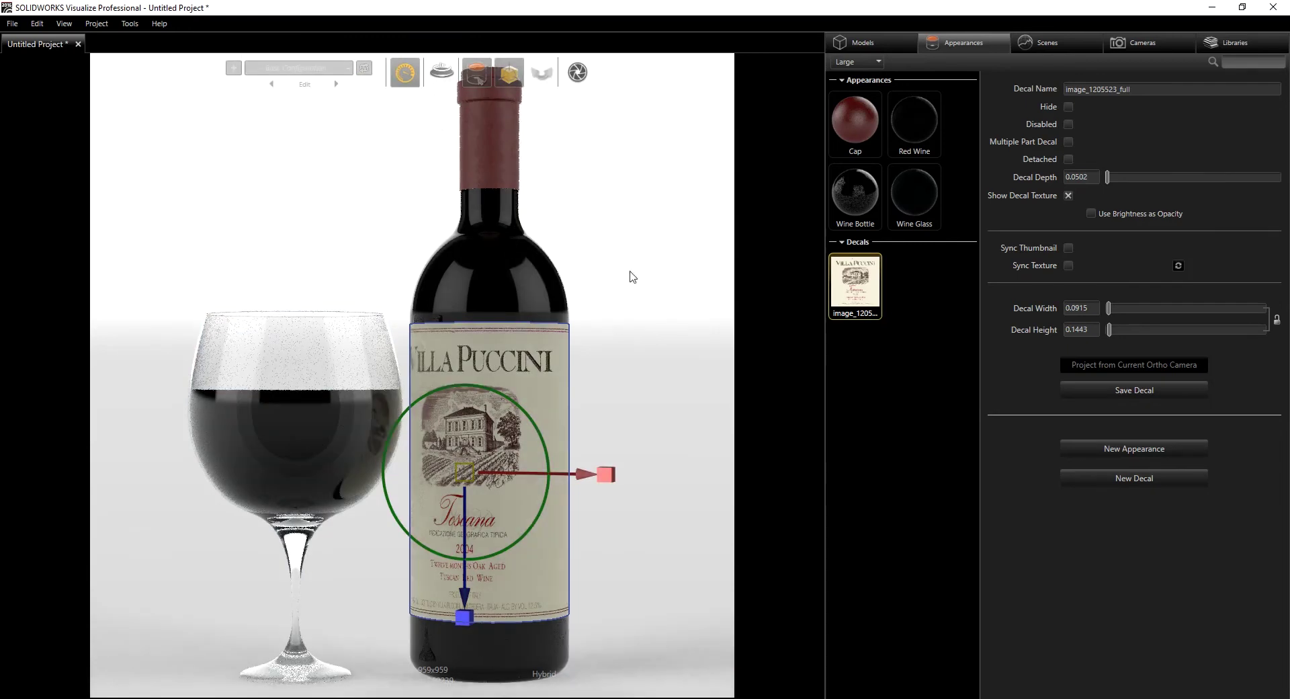
pyautogui.click(407, 101)
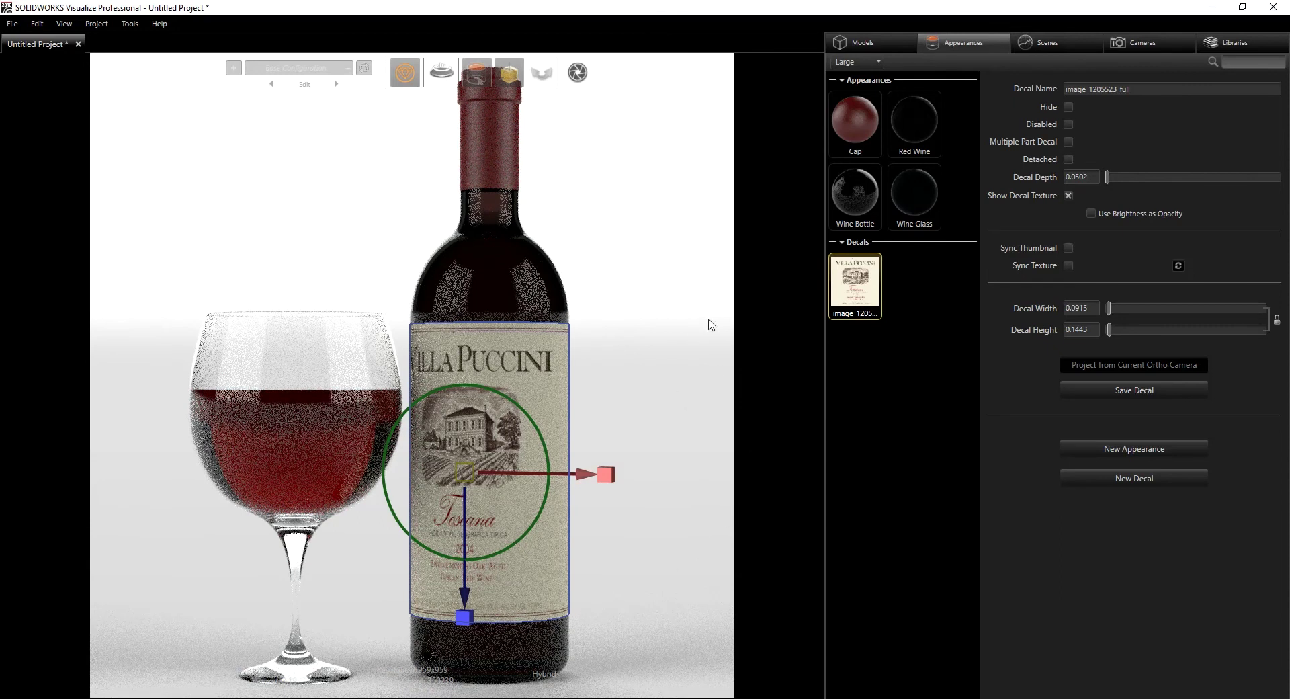
pyautogui.click(1058, 42)
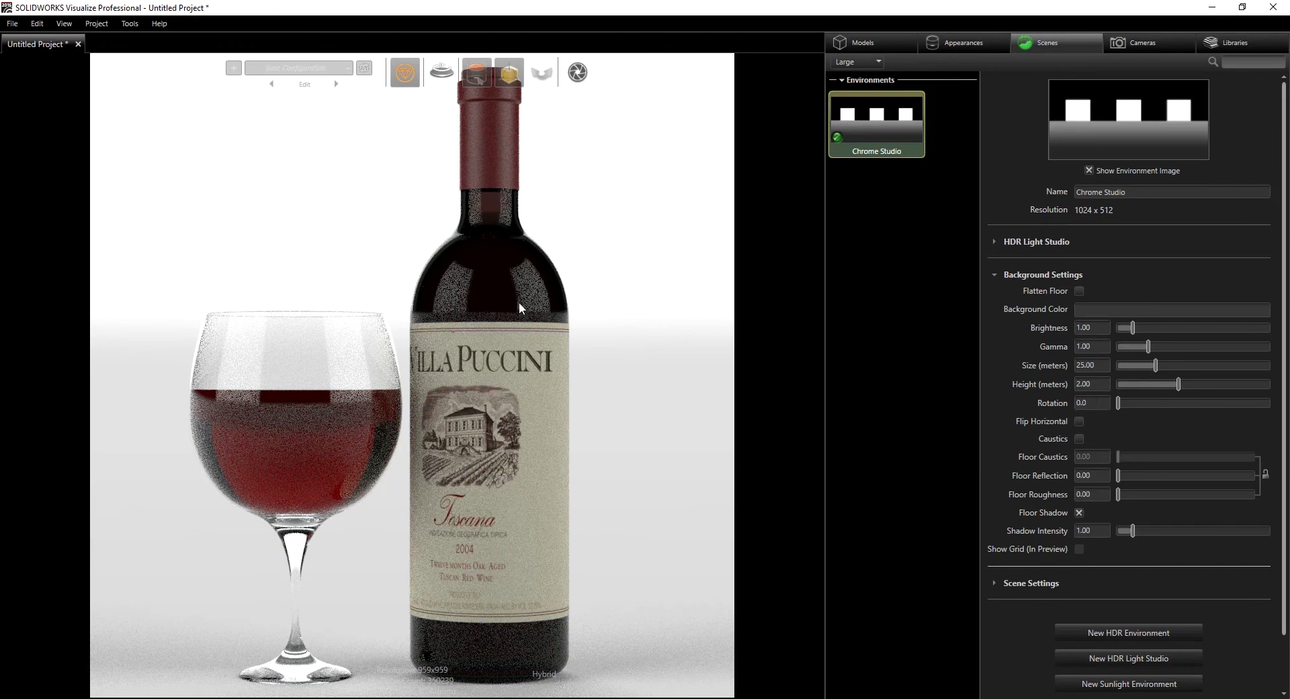
# - Set the Villa Puccini label decal to Hide, leaving a plain bottle, and return to the Chrome Studio settings
pyautogui.click(945, 44)
pyautogui.rightClick(875, 279)
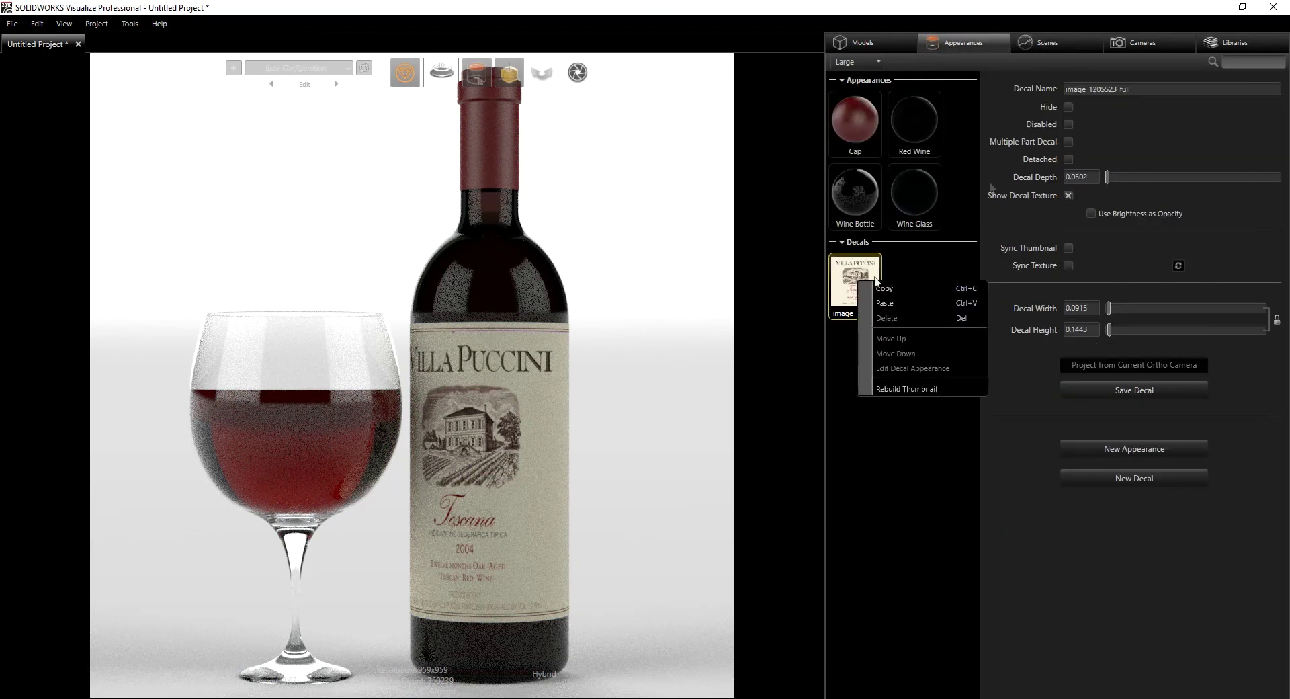
pyautogui.click(1062, 107)
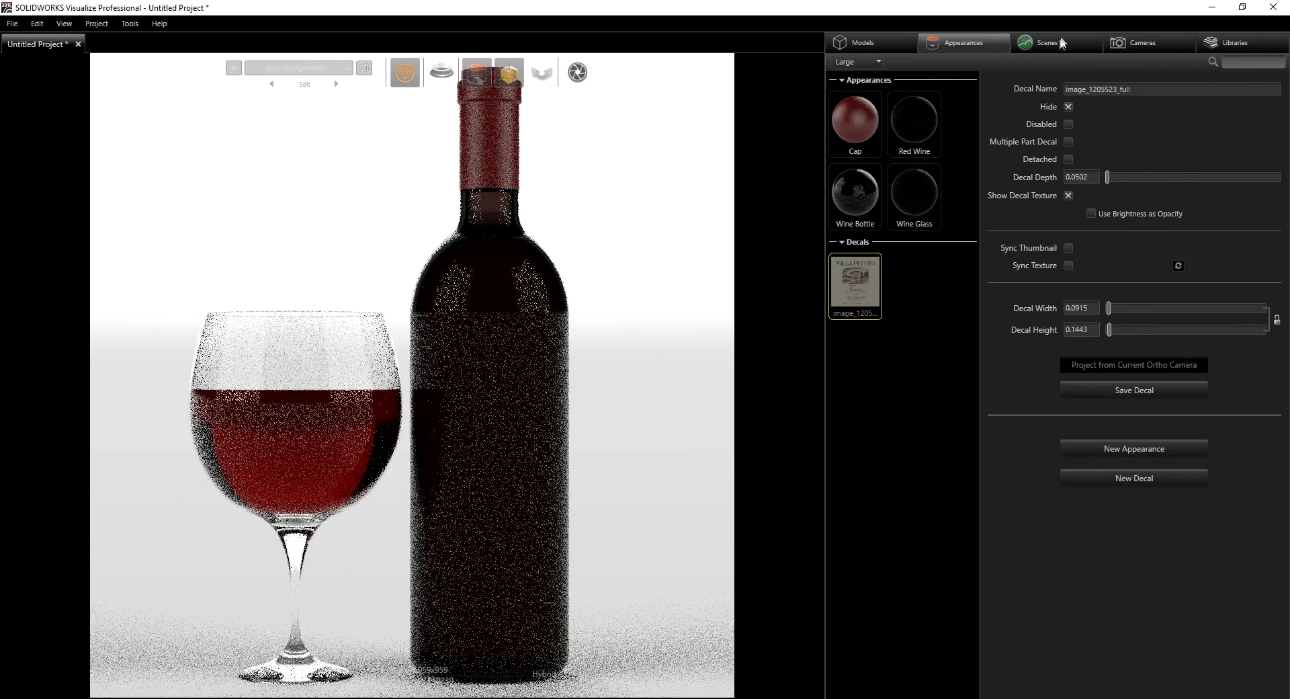
pyautogui.click(1072, 44)
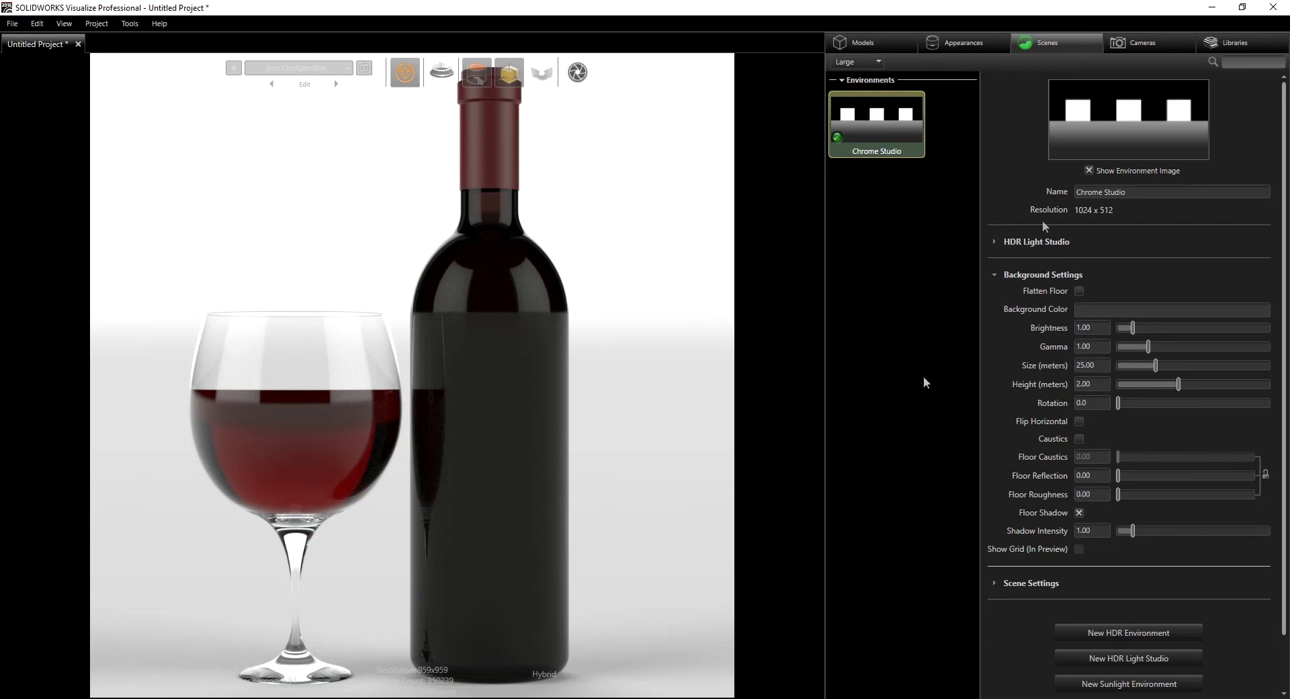
# - Add the Wine 3 OpenEXR environment from the USB drive's Wine Bottle folder
pyautogui.rightClick(909, 191)
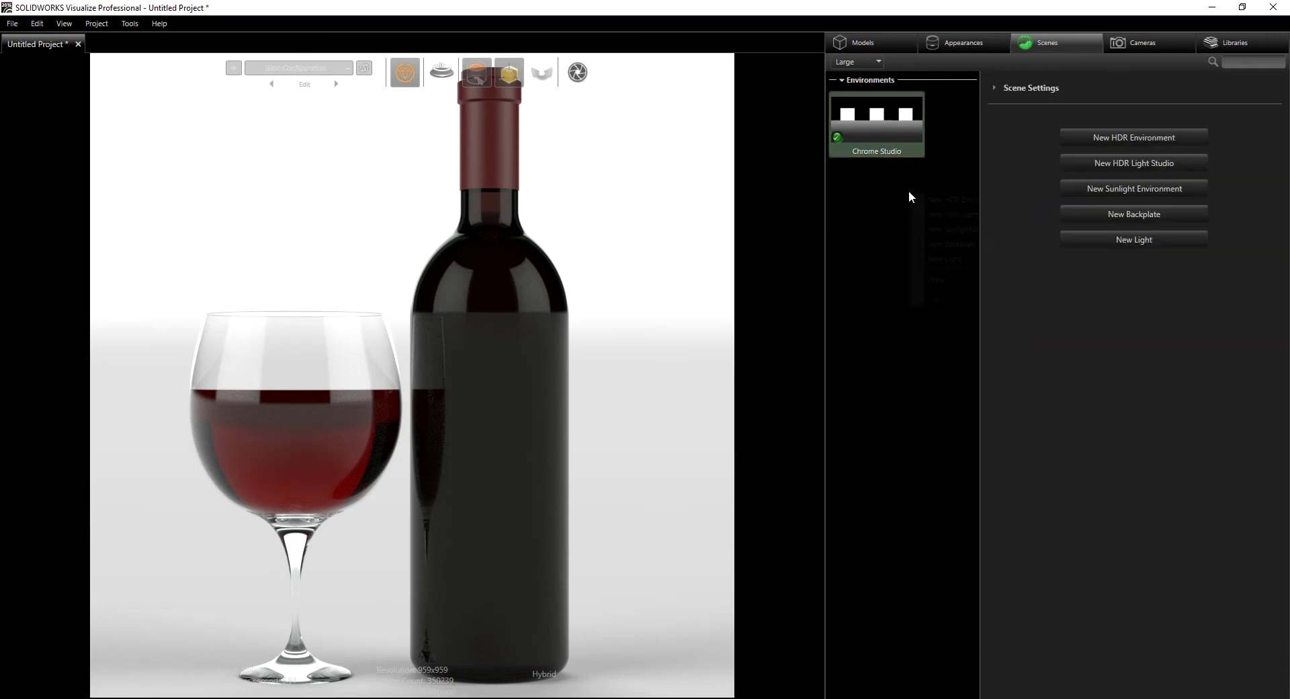
pyautogui.click(946, 199)
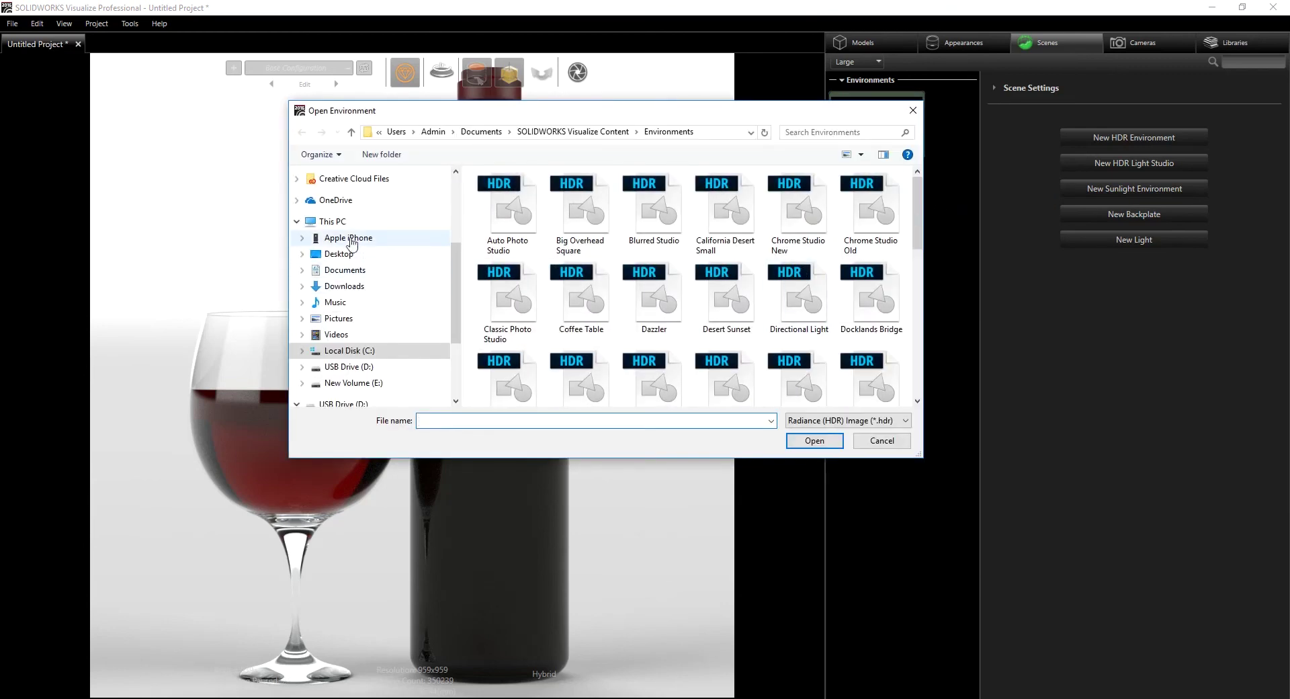
pyautogui.click(353, 366)
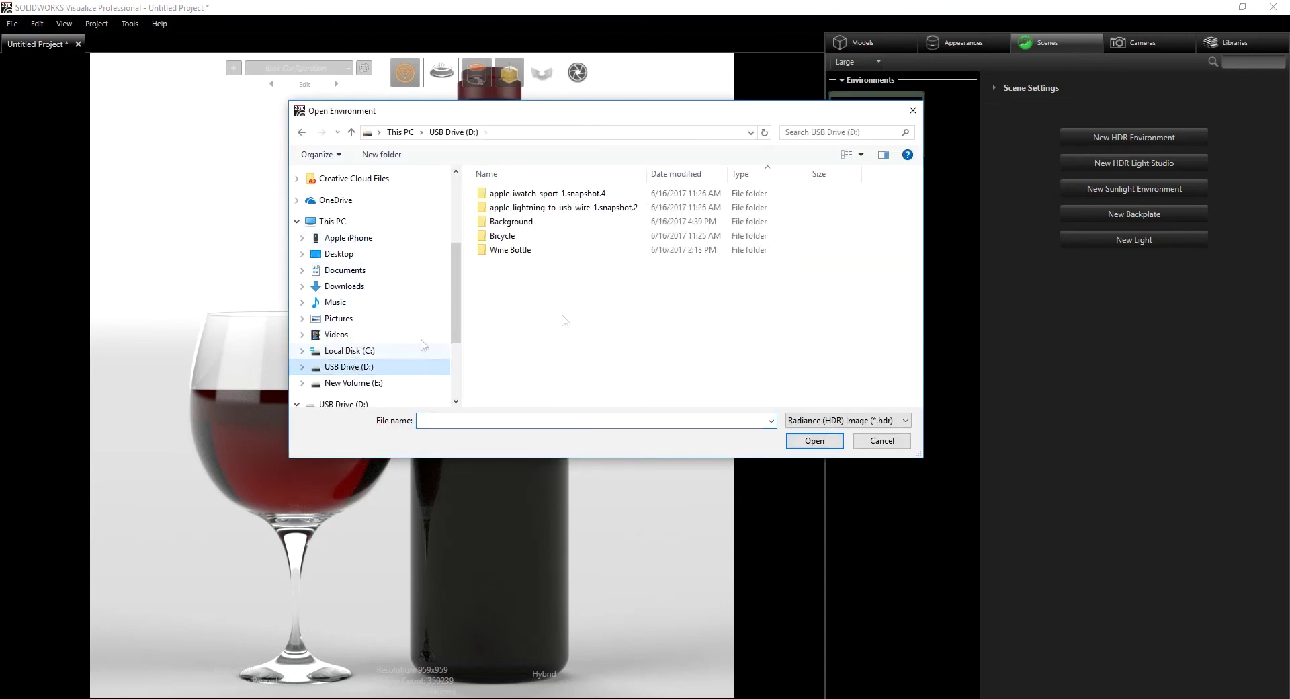
pyautogui.doubleClick(503, 250)
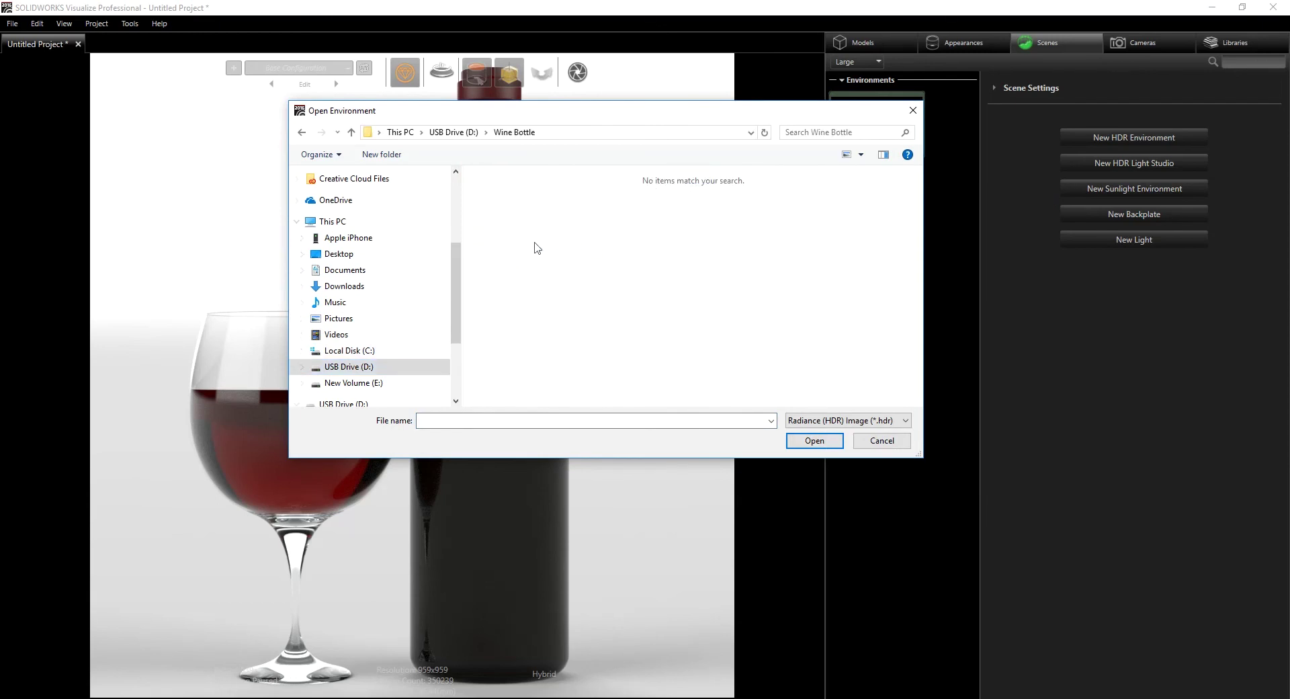
pyautogui.click(833, 421)
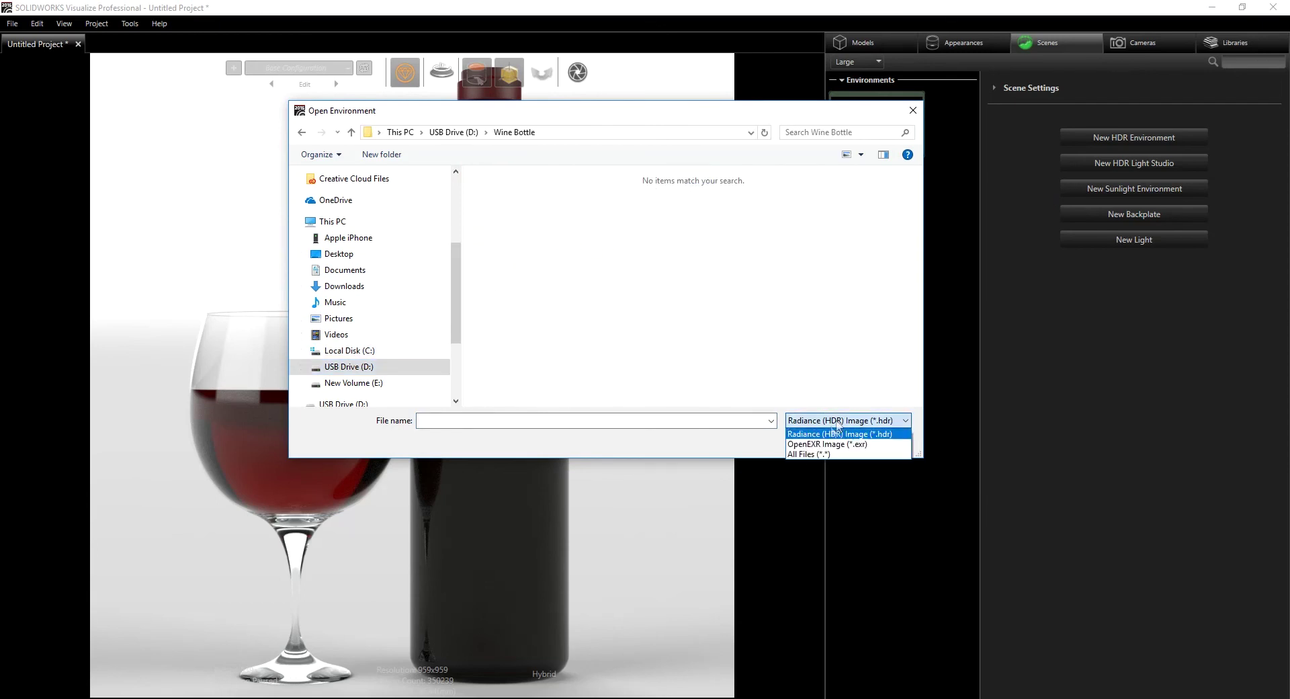
pyautogui.click(815, 444)
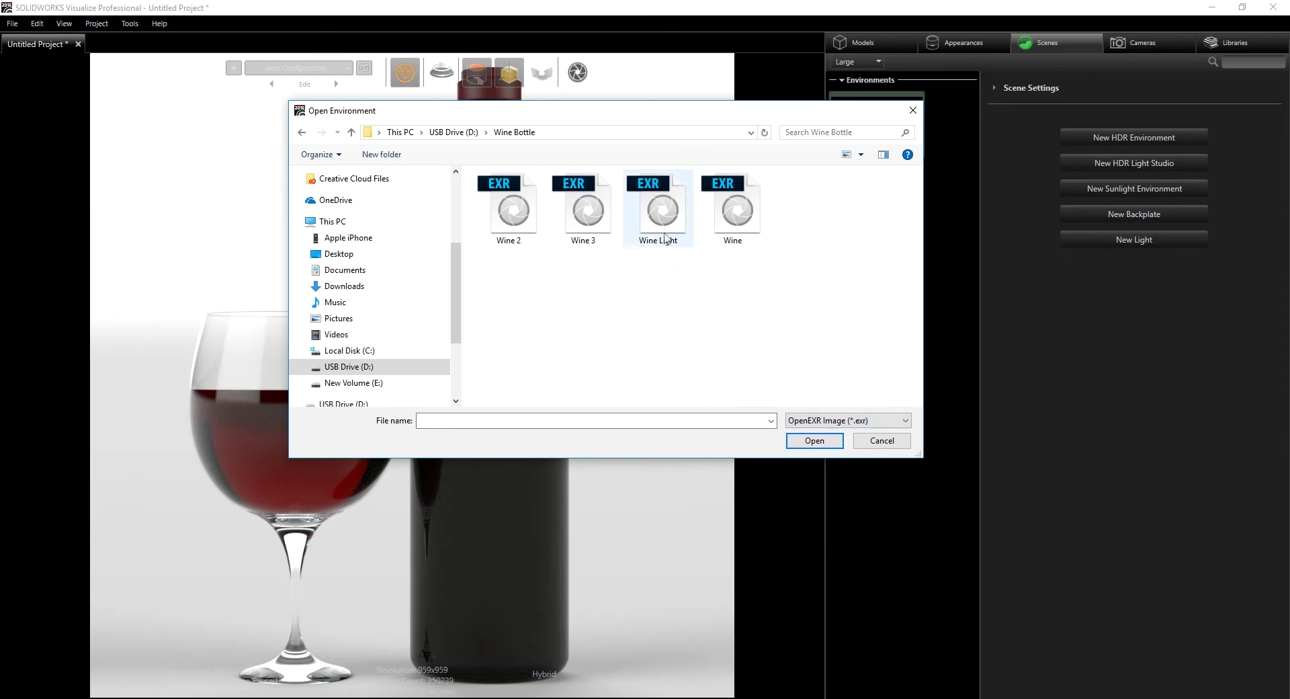
pyautogui.click(584, 215)
pyautogui.click(814, 440)
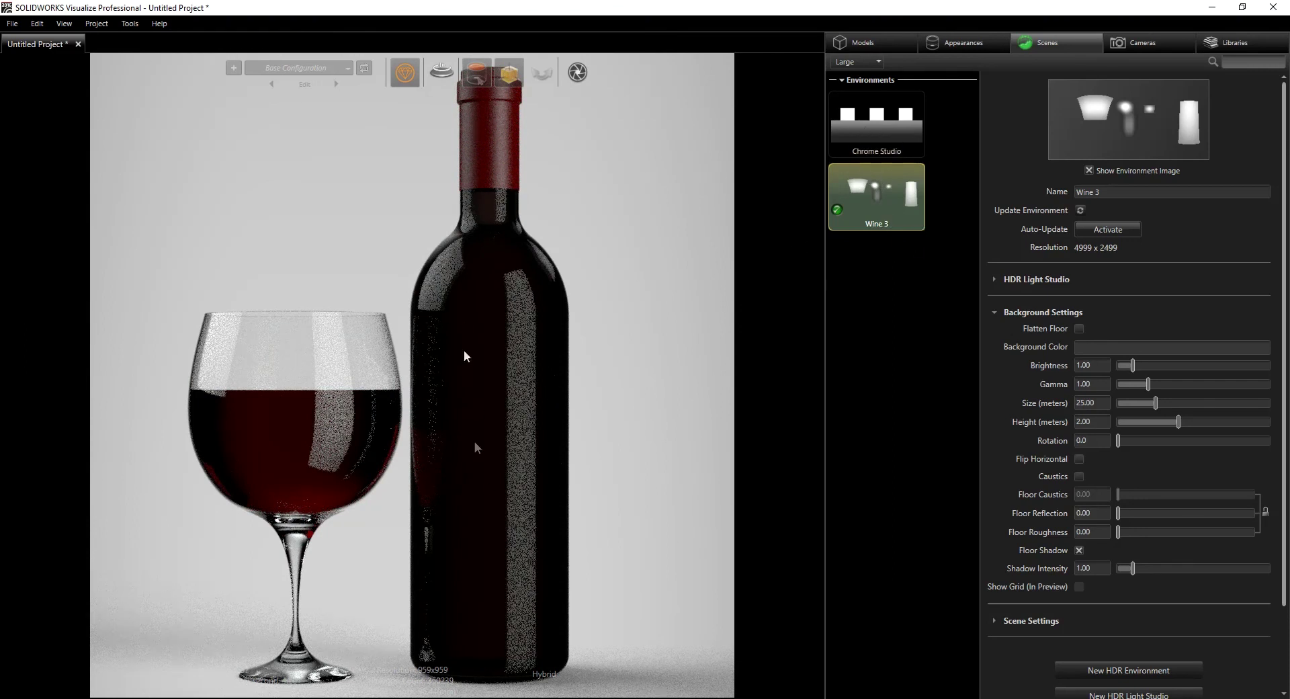
# - Unhide the Villa Puccini label decal so it shows on the bottle again
pyautogui.click(971, 43)
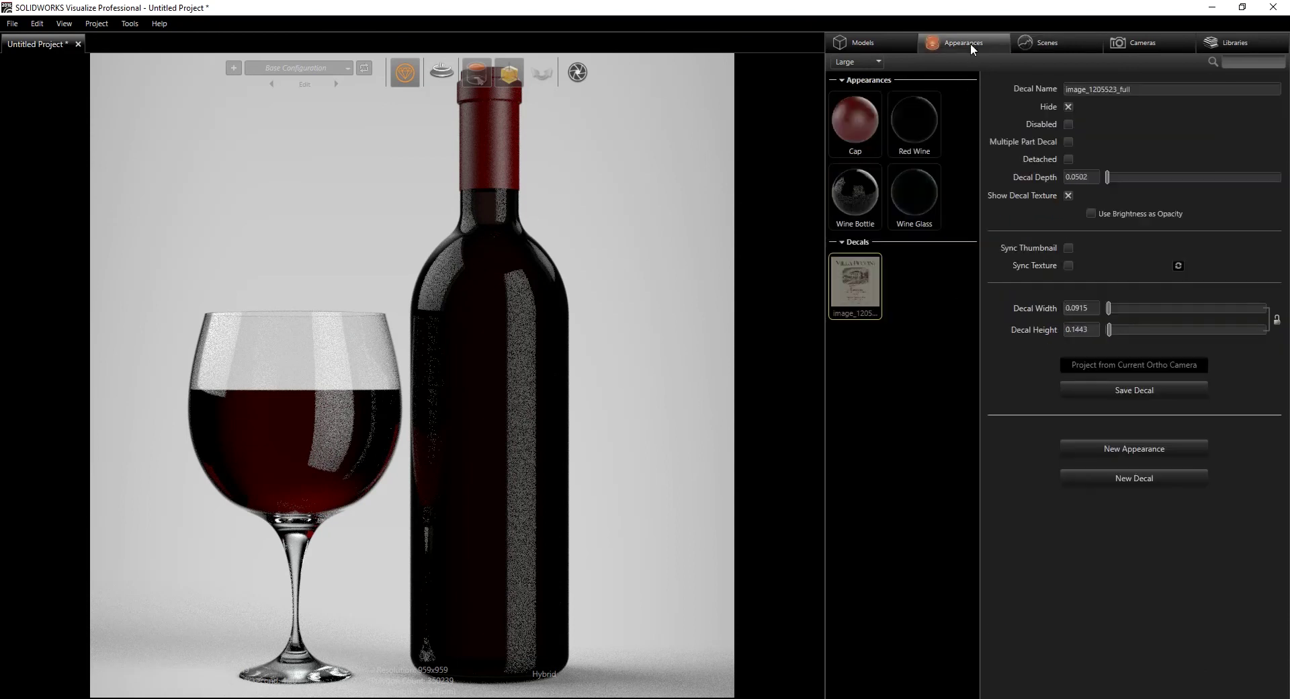
pyautogui.rightClick(858, 294)
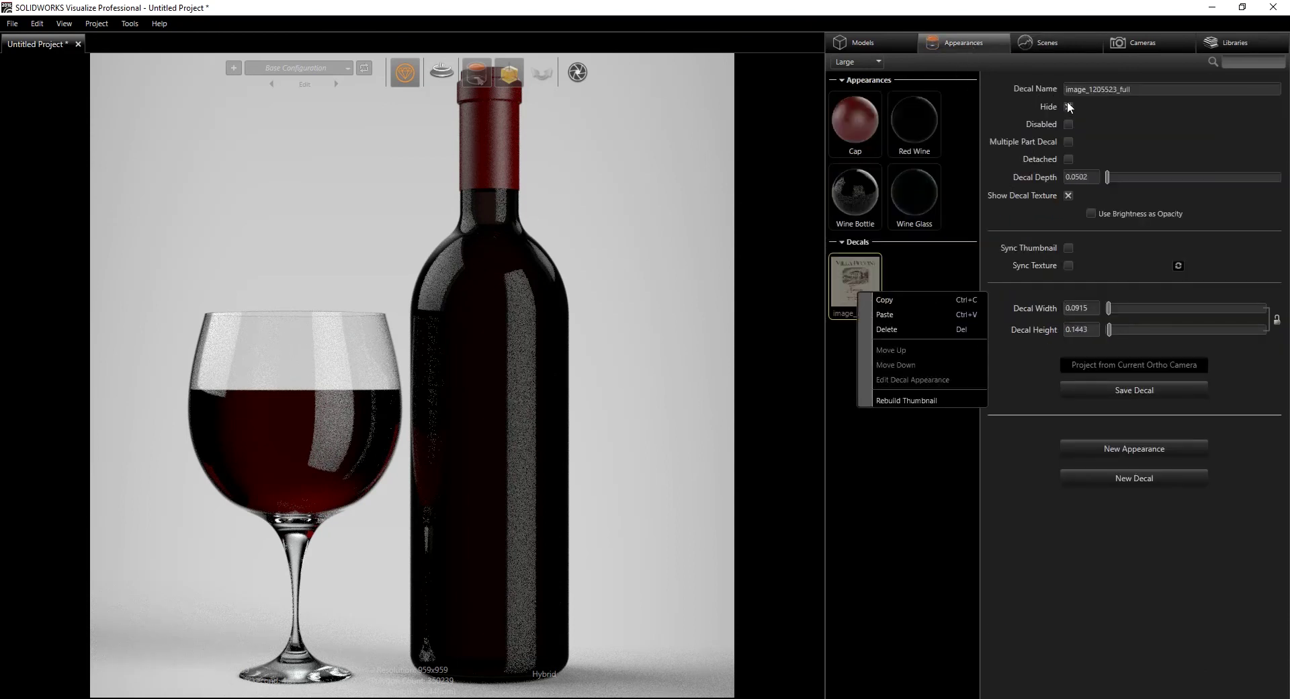
pyautogui.click(857, 366)
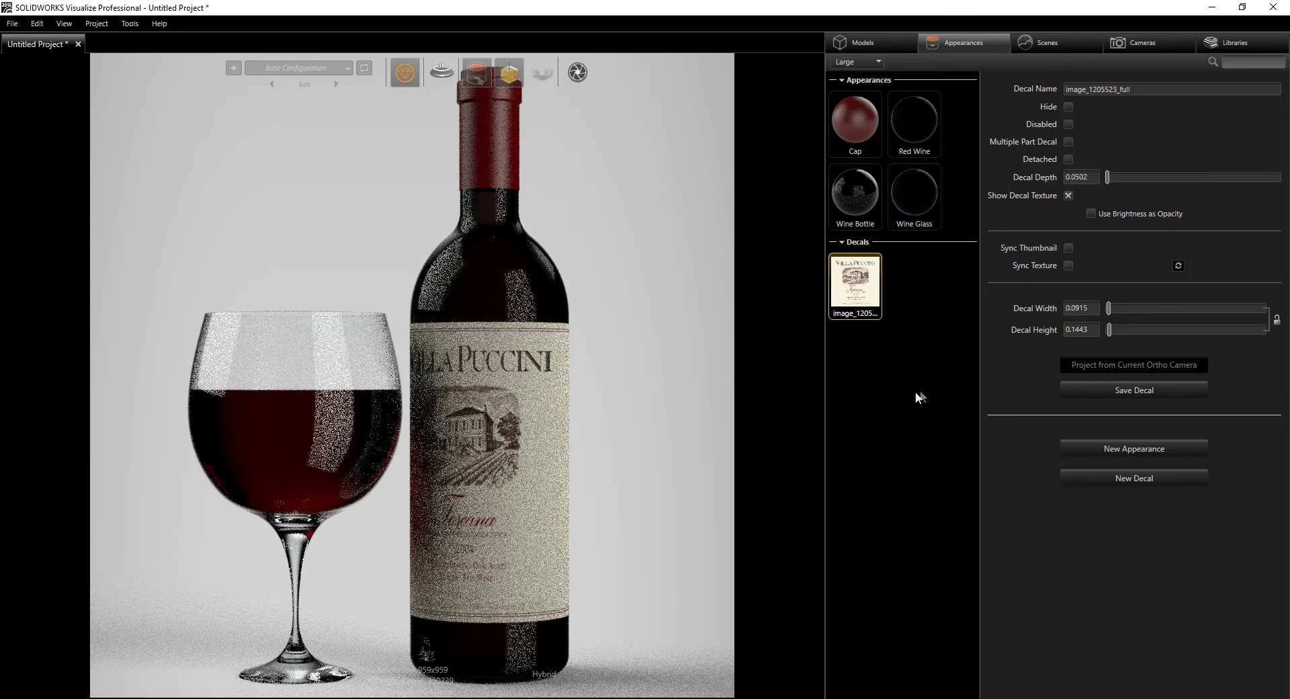
# - Apply the Wine library's Decal Color appearance to the bottle label
pyautogui.click(1252, 41)
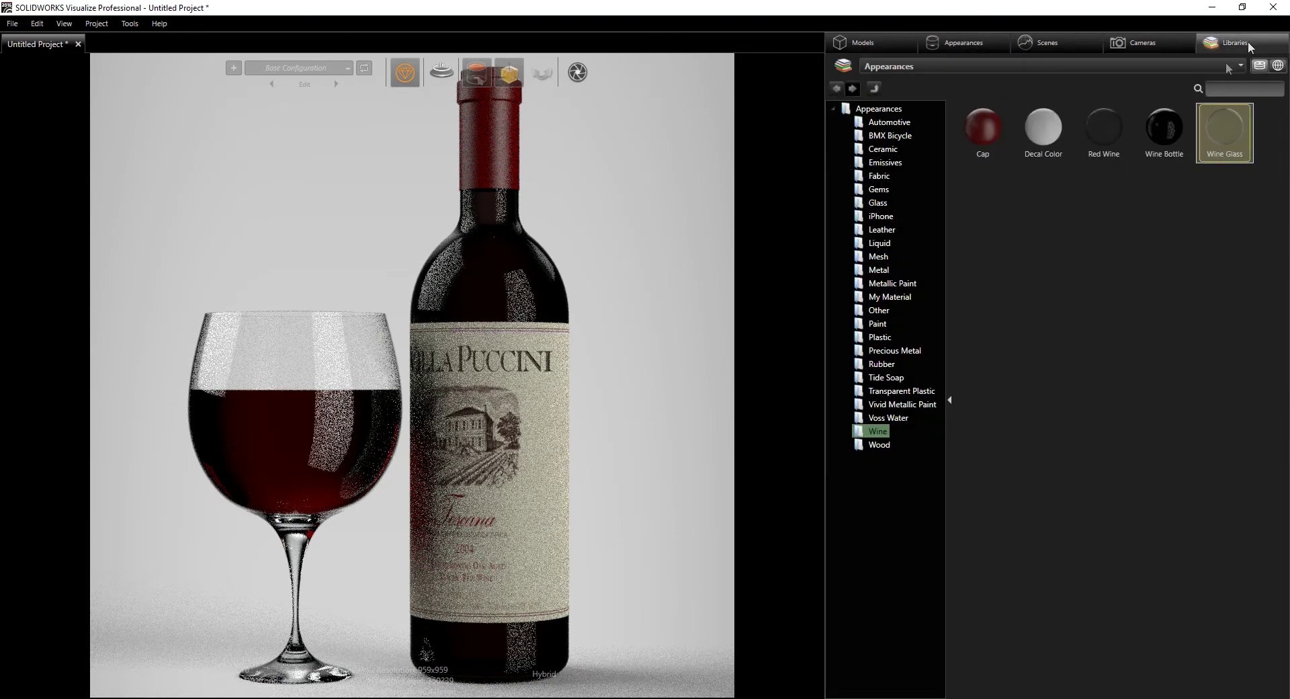
pyautogui.click(963, 45)
pyautogui.rightClick(954, 204)
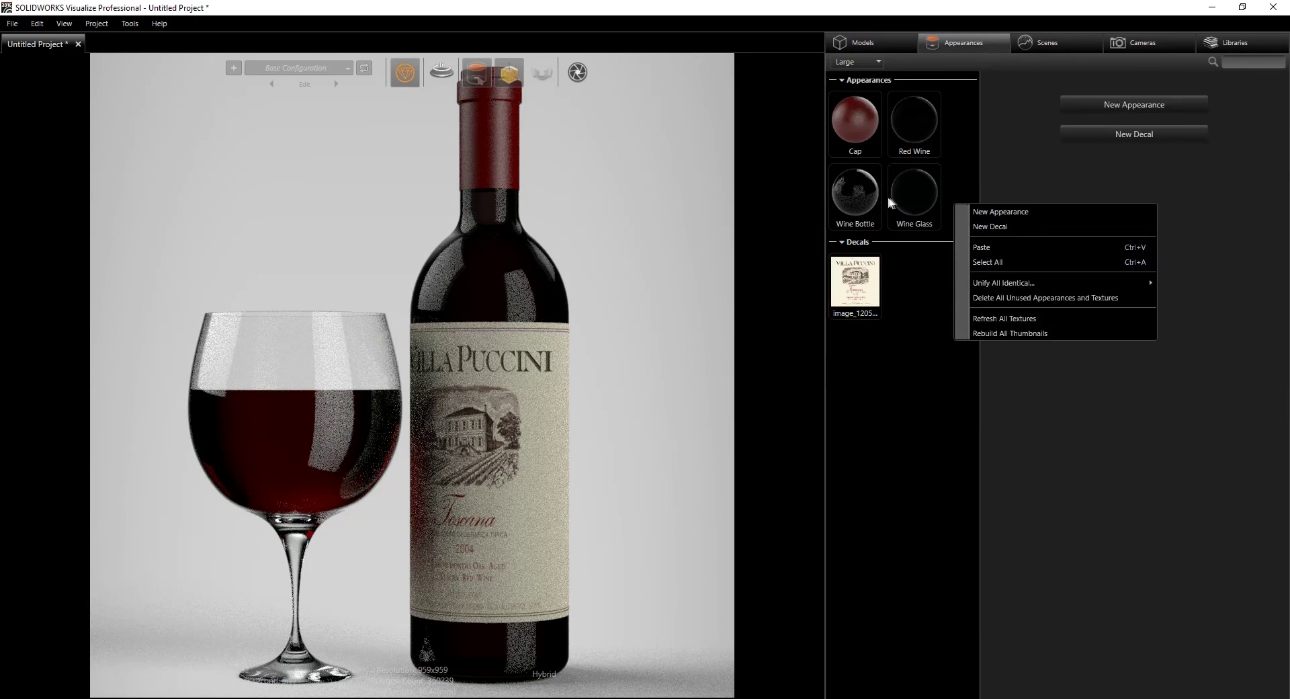
pyautogui.click(1241, 39)
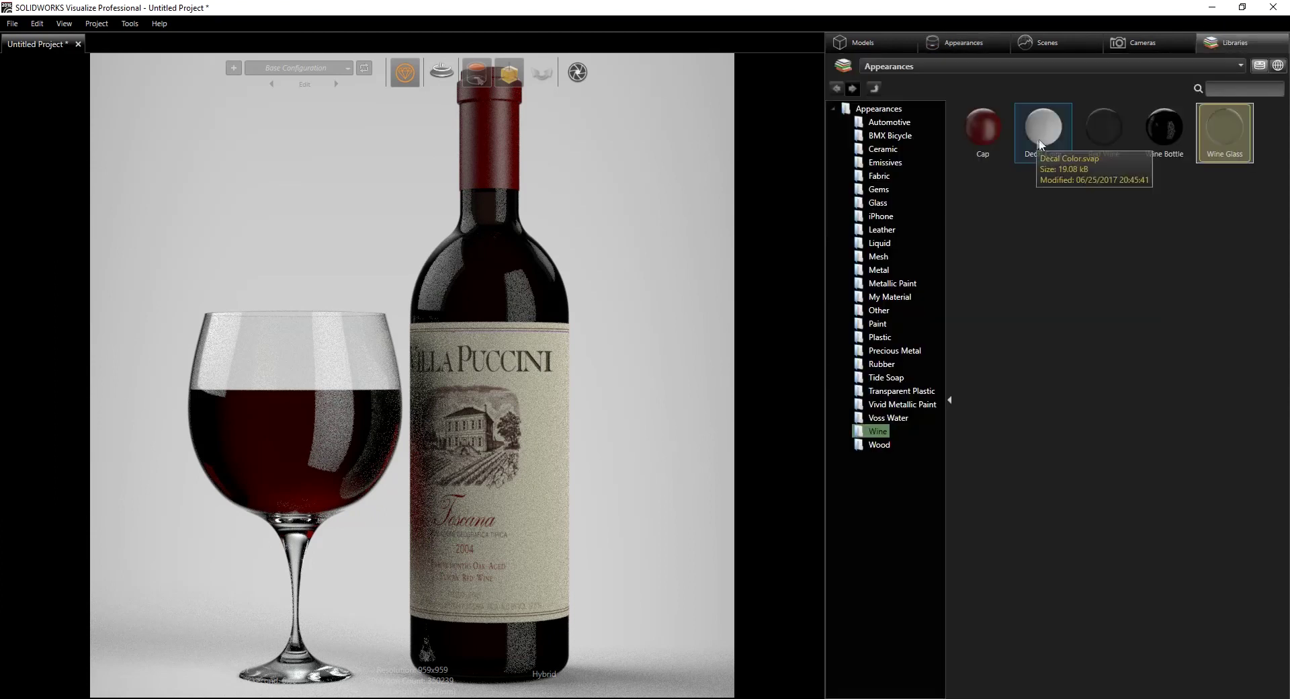
pyautogui.moveTo(1043, 142); pyautogui.dragTo(537, 404)
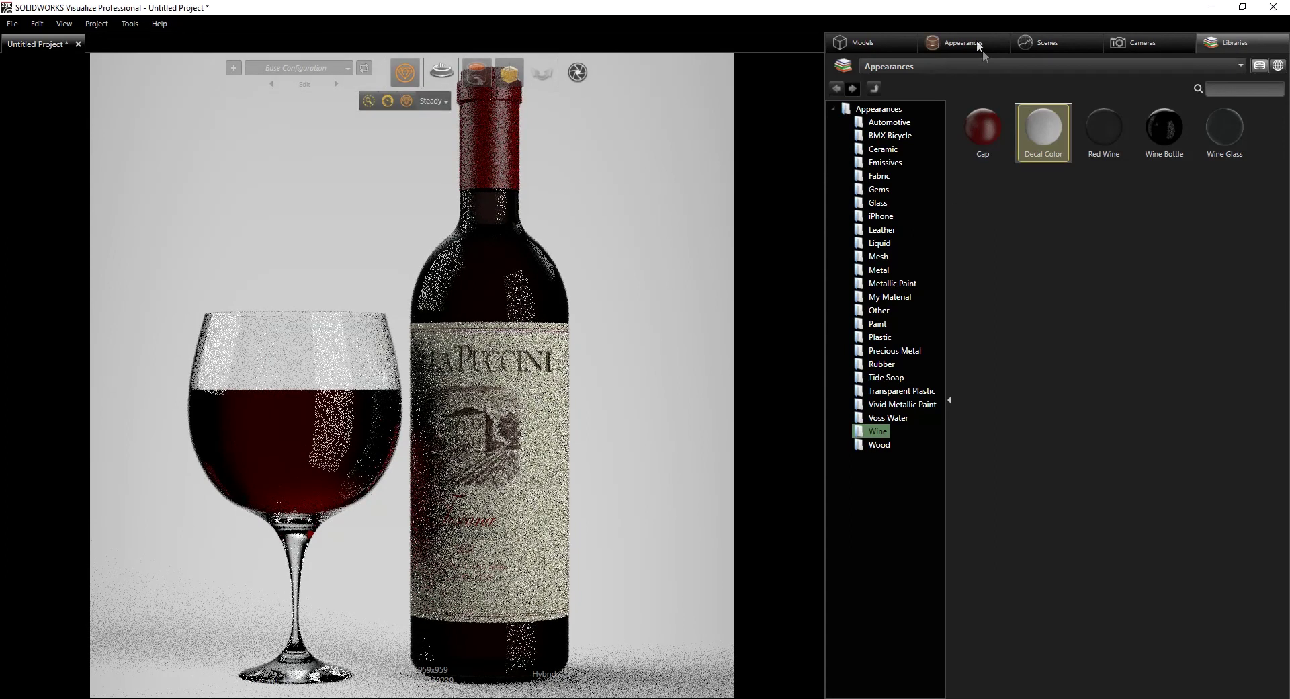
# - Set the Wine 3 background brightness to 1.10
pyautogui.click(1029, 42)
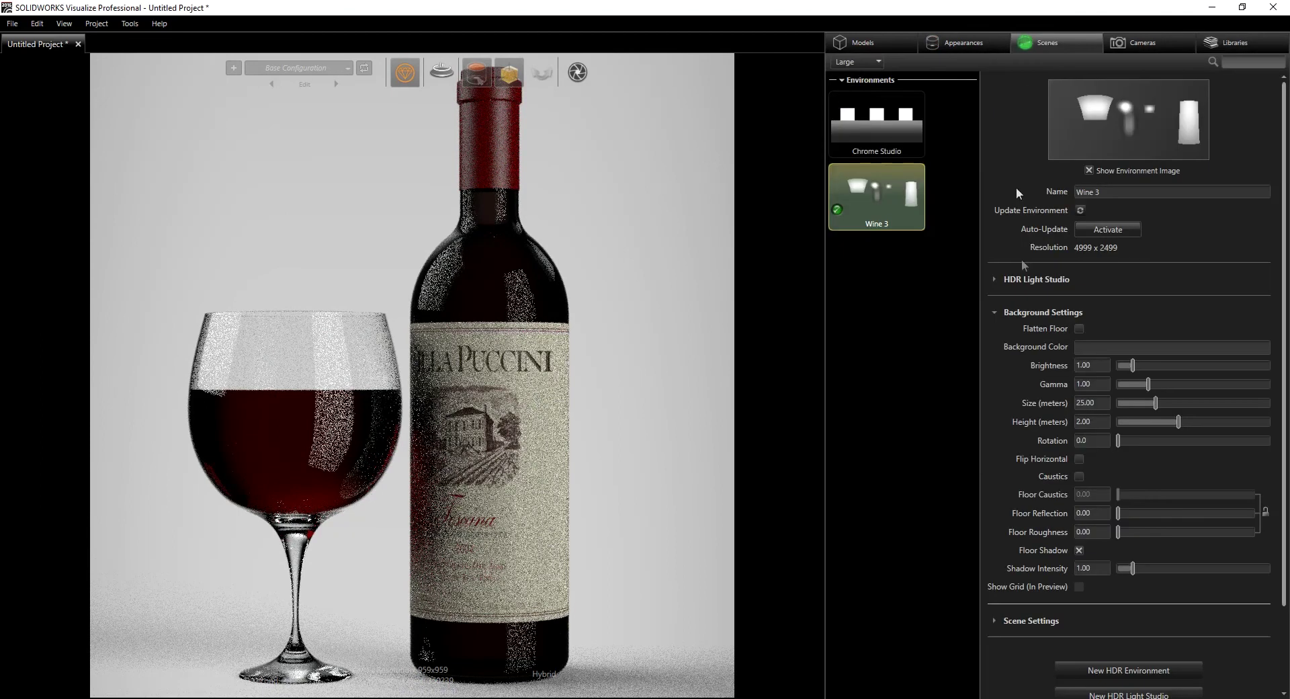
pyautogui.click(1088, 365)
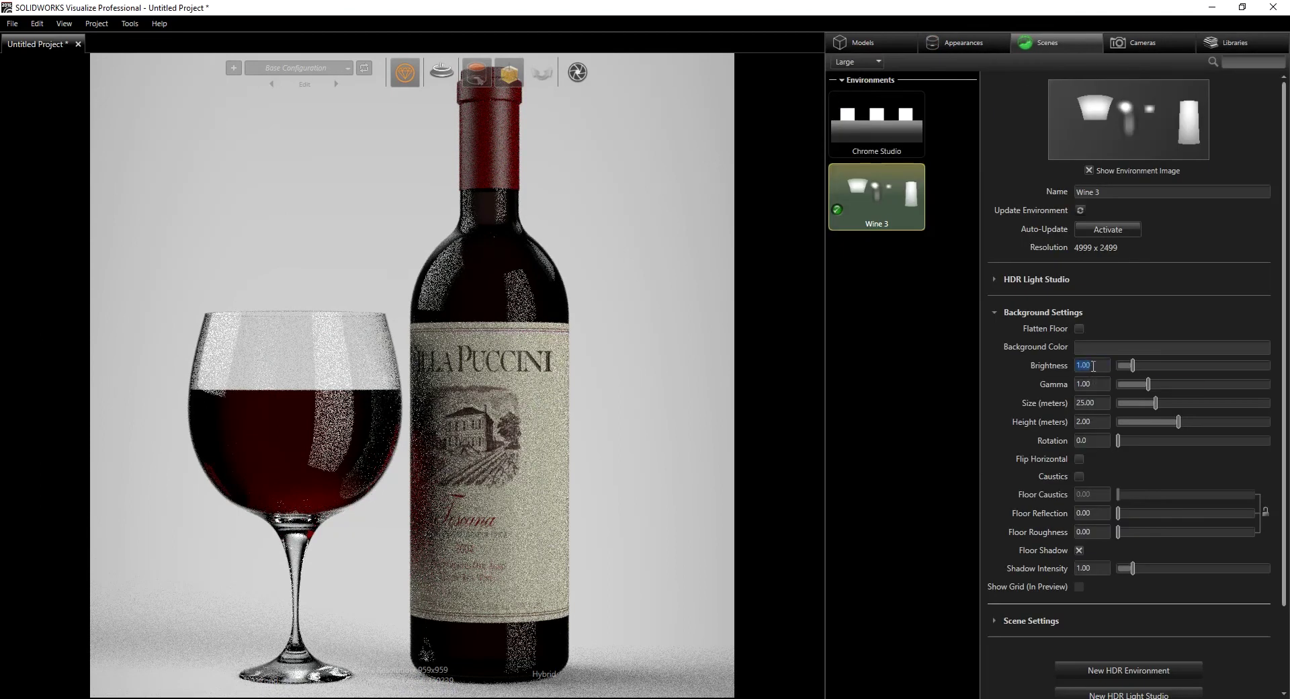
pyautogui.press('BackSpace')
pyautogui.click(1153, 311)
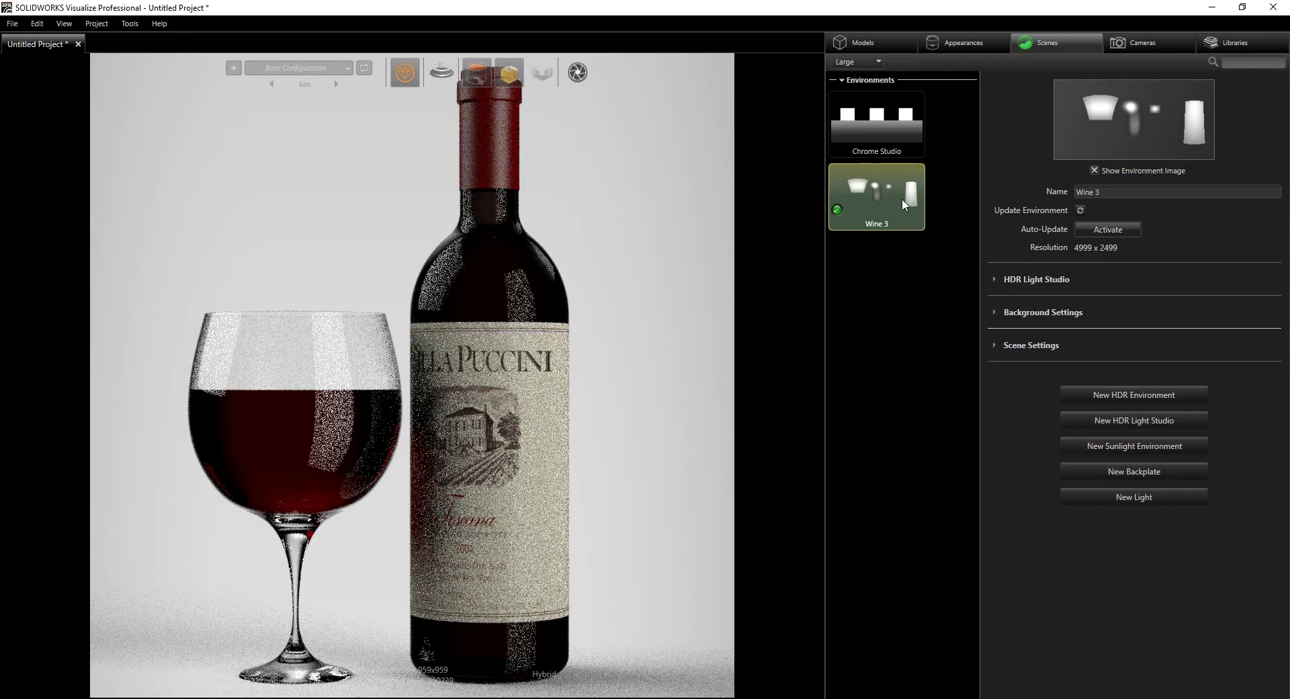
# - Give the Wine 3 floor a reflection value of 0.10
pyautogui.click(978, 43)
pyautogui.click(1059, 44)
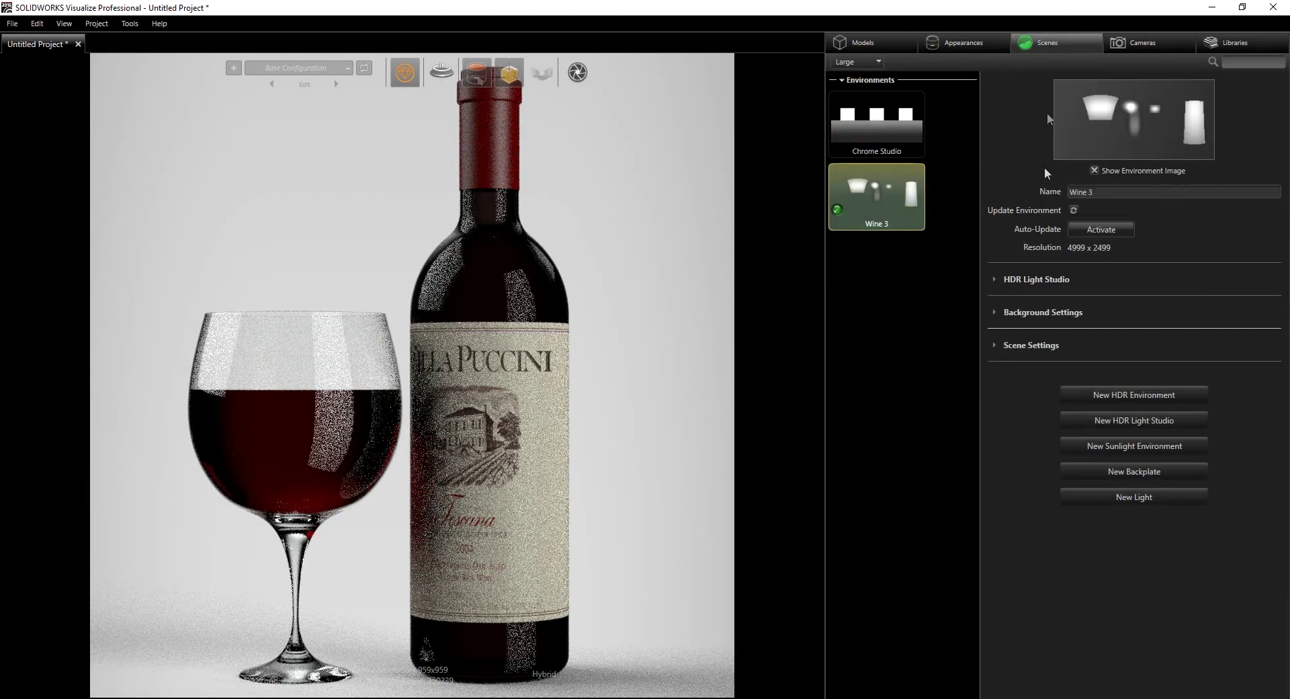
pyautogui.click(995, 280)
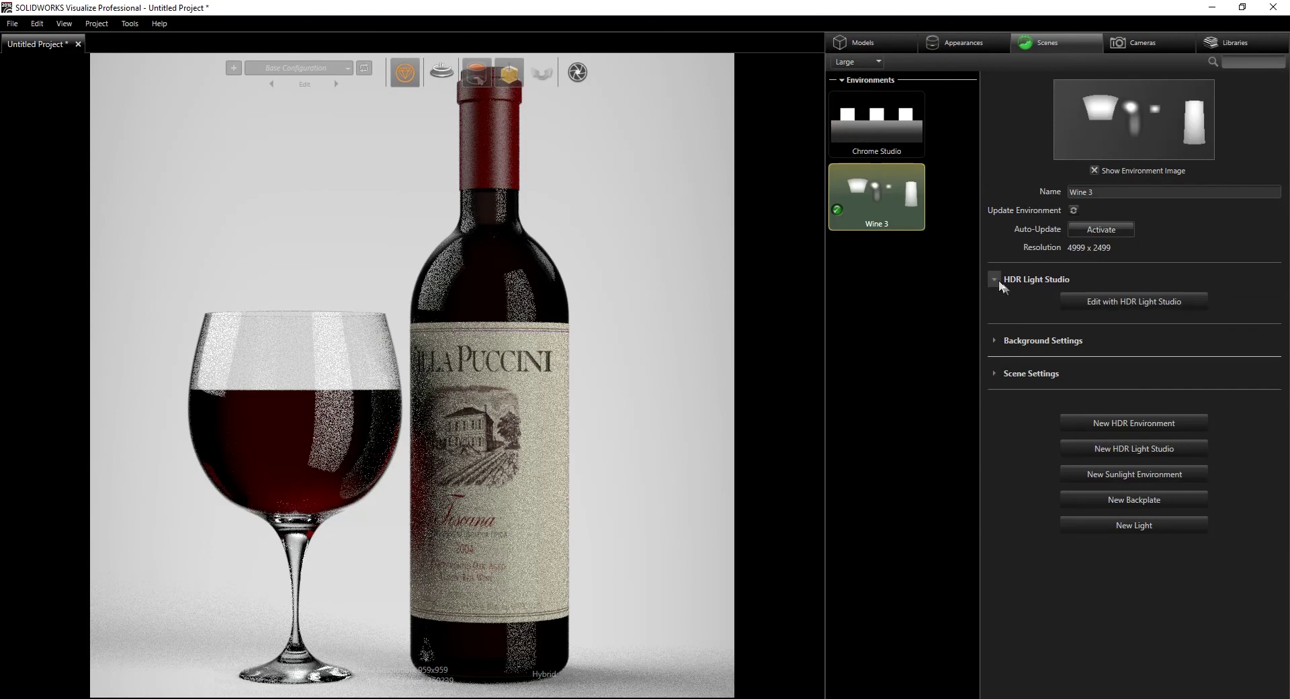
pyautogui.click(995, 340)
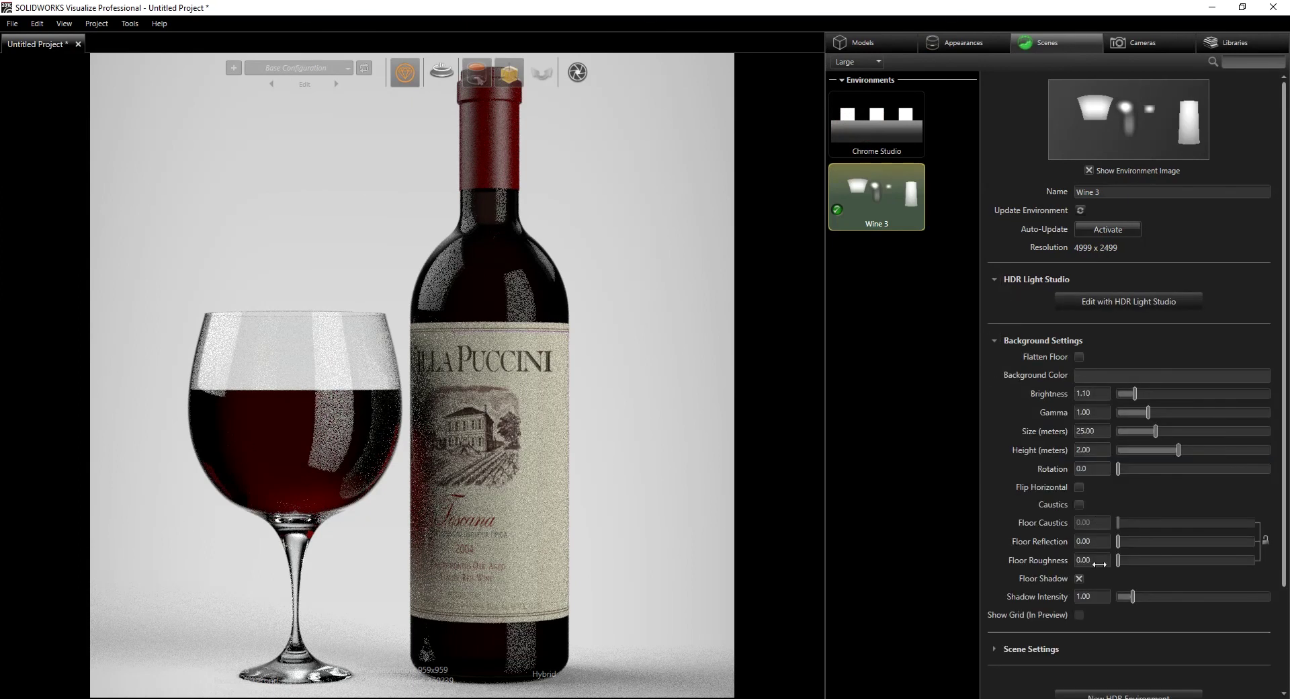
pyautogui.click(1091, 542)
pyautogui.press('BackSpace')
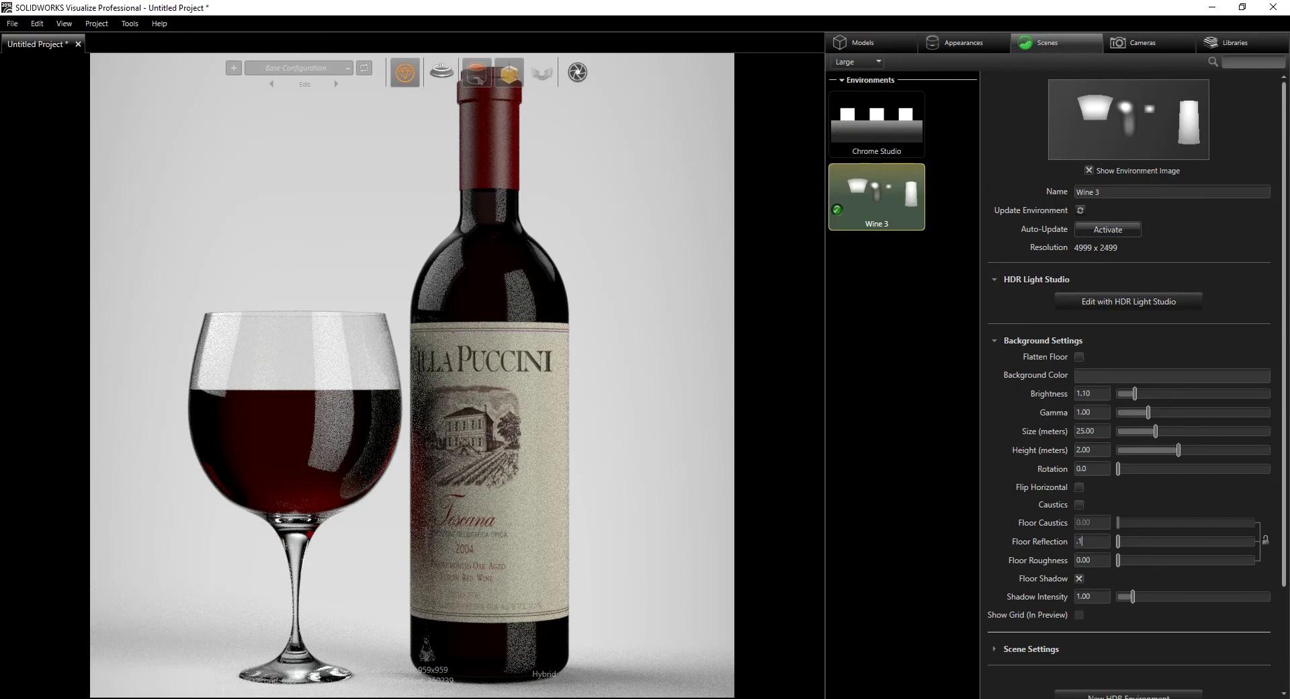
pyautogui.write('.1')
pyautogui.press('Return')
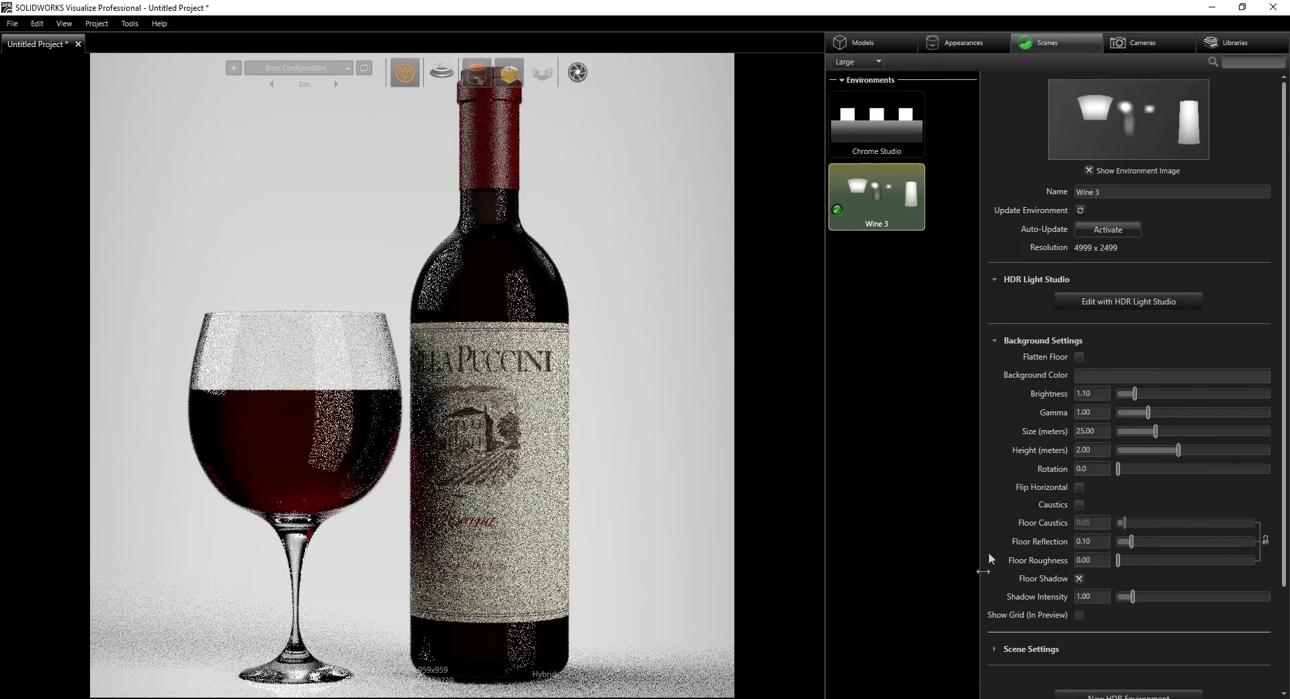
pyautogui.click(977, 45)
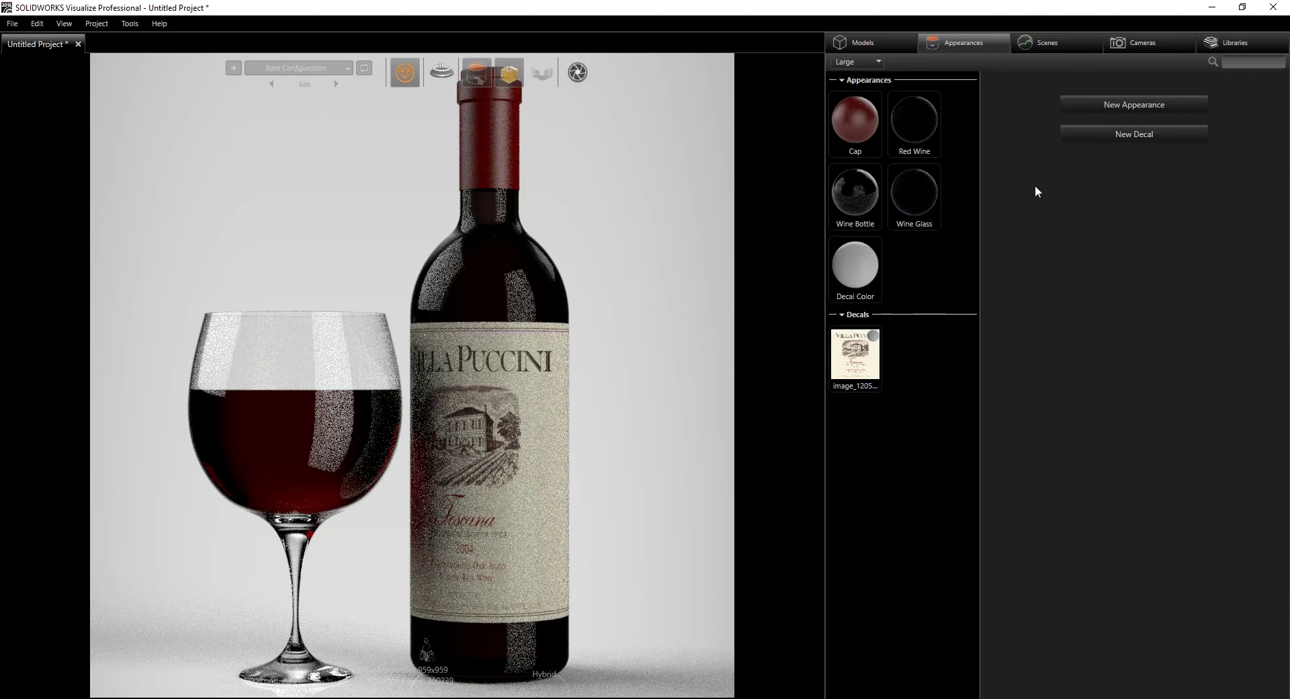
# - Check the camera settings, then return to the Wine 3 background and floor settings
pyautogui.click(1135, 43)
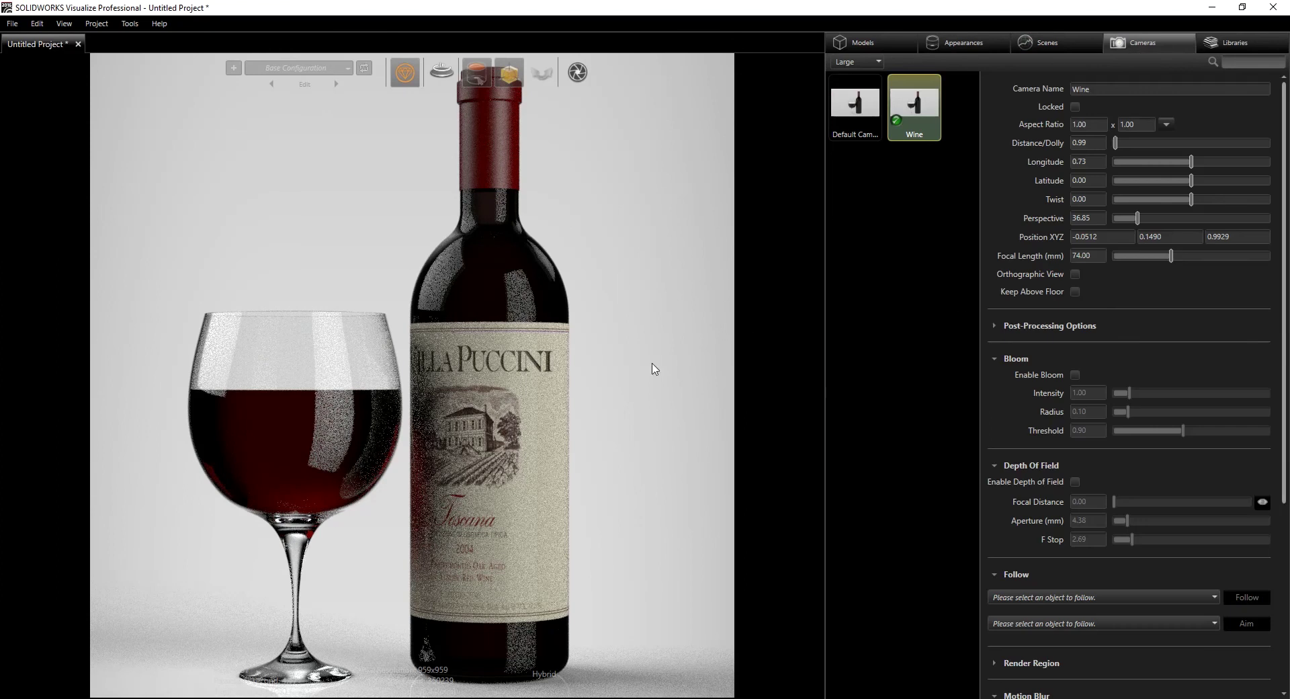
pyautogui.click(1032, 47)
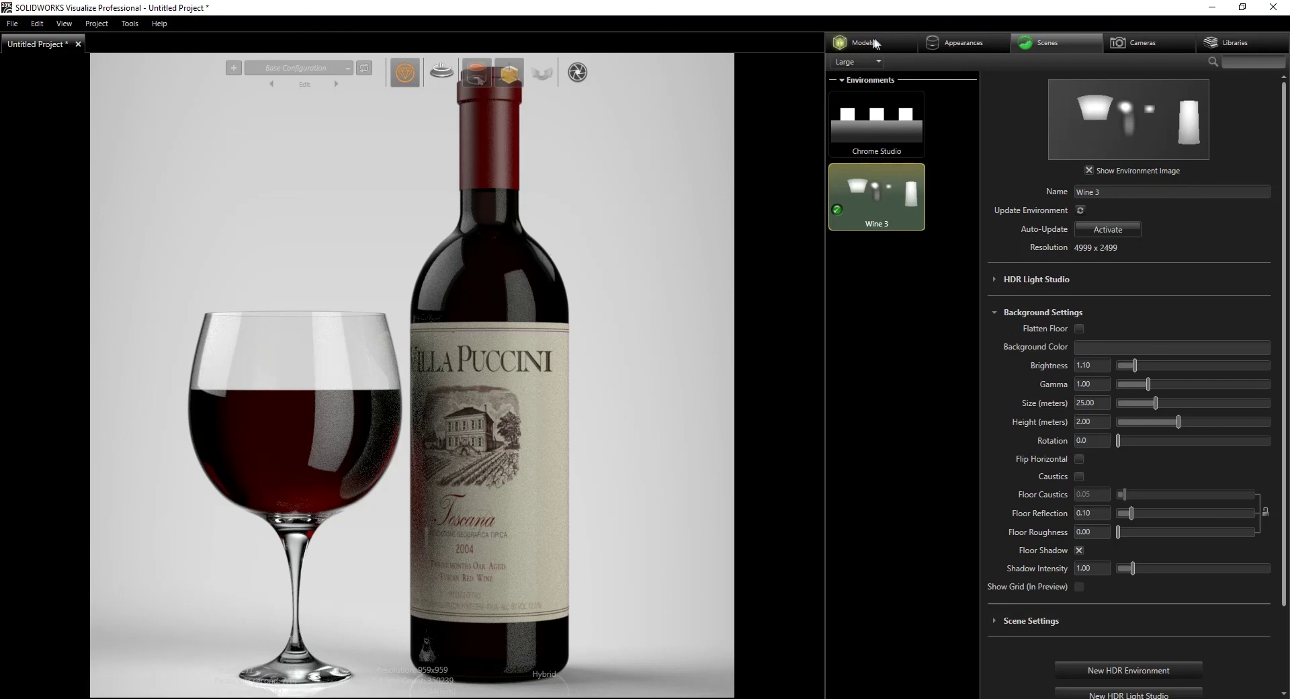
# - Set the Wine camera to the HDTV 16:9 aspect ratio preset, giving a 1227x690 render
pyautogui.click(992, 43)
pyautogui.click(1048, 42)
pyautogui.click(1143, 42)
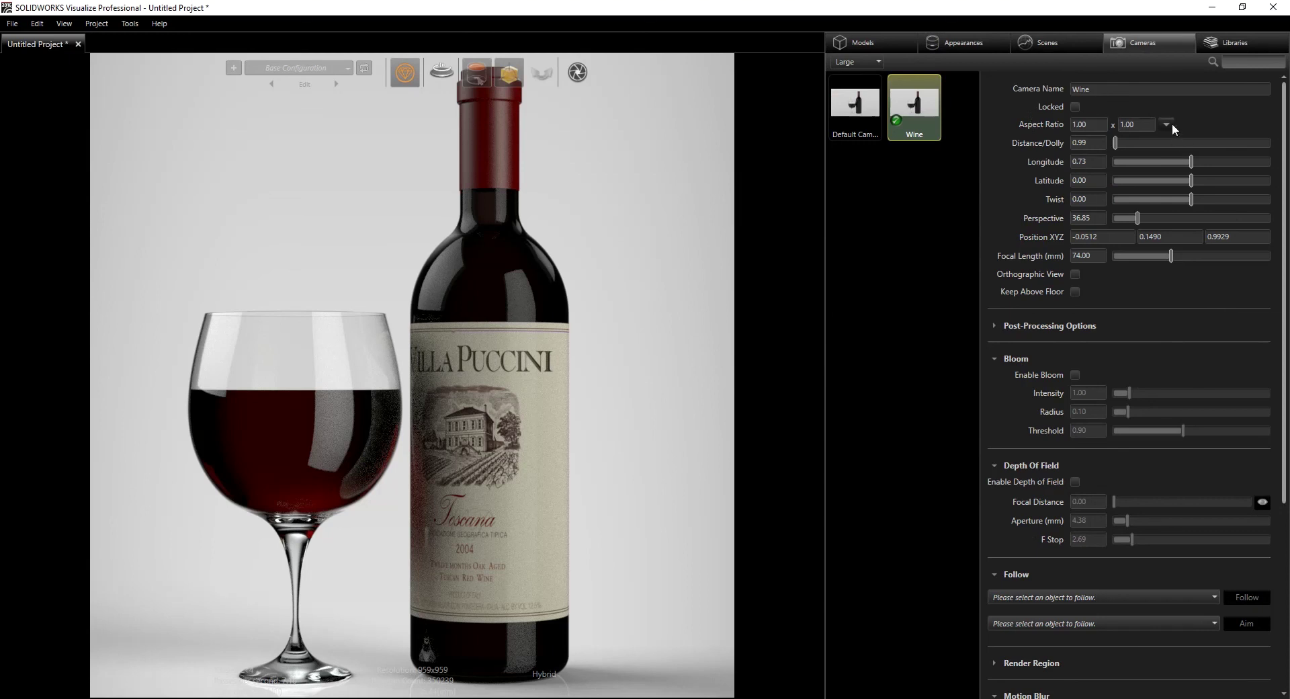
pyautogui.click(1168, 125)
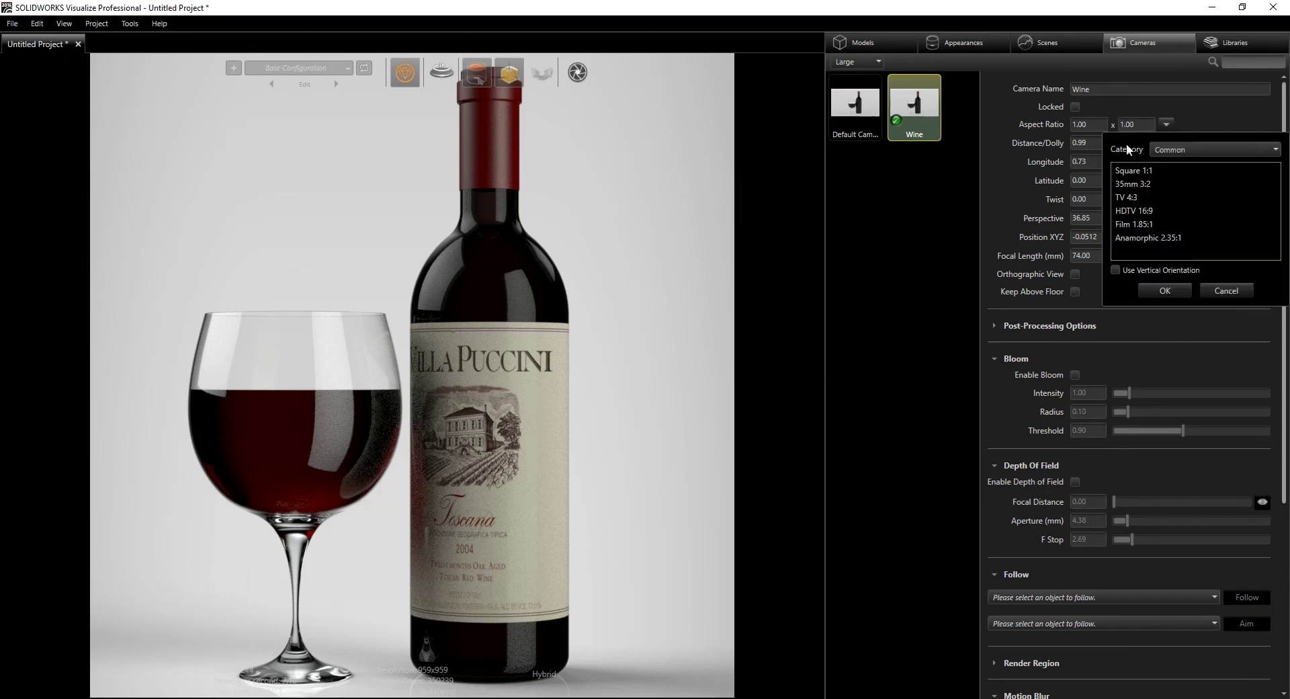
pyautogui.click(1139, 212)
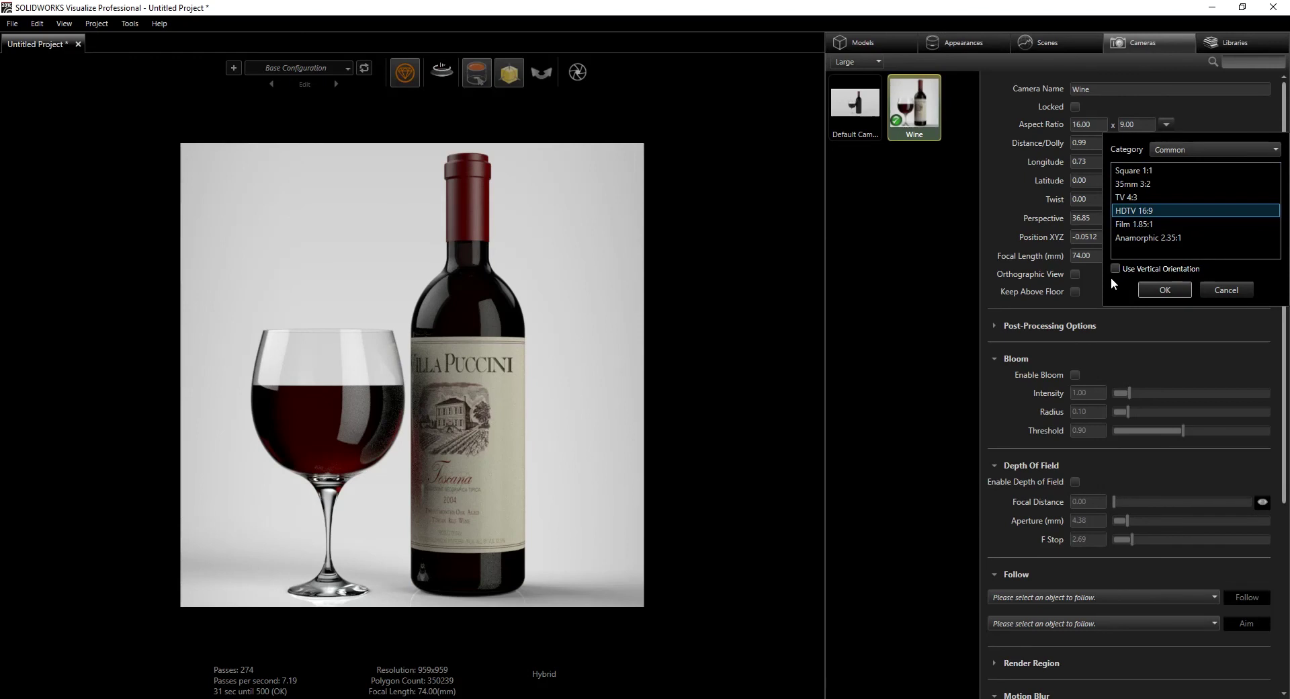
pyautogui.click(1162, 288)
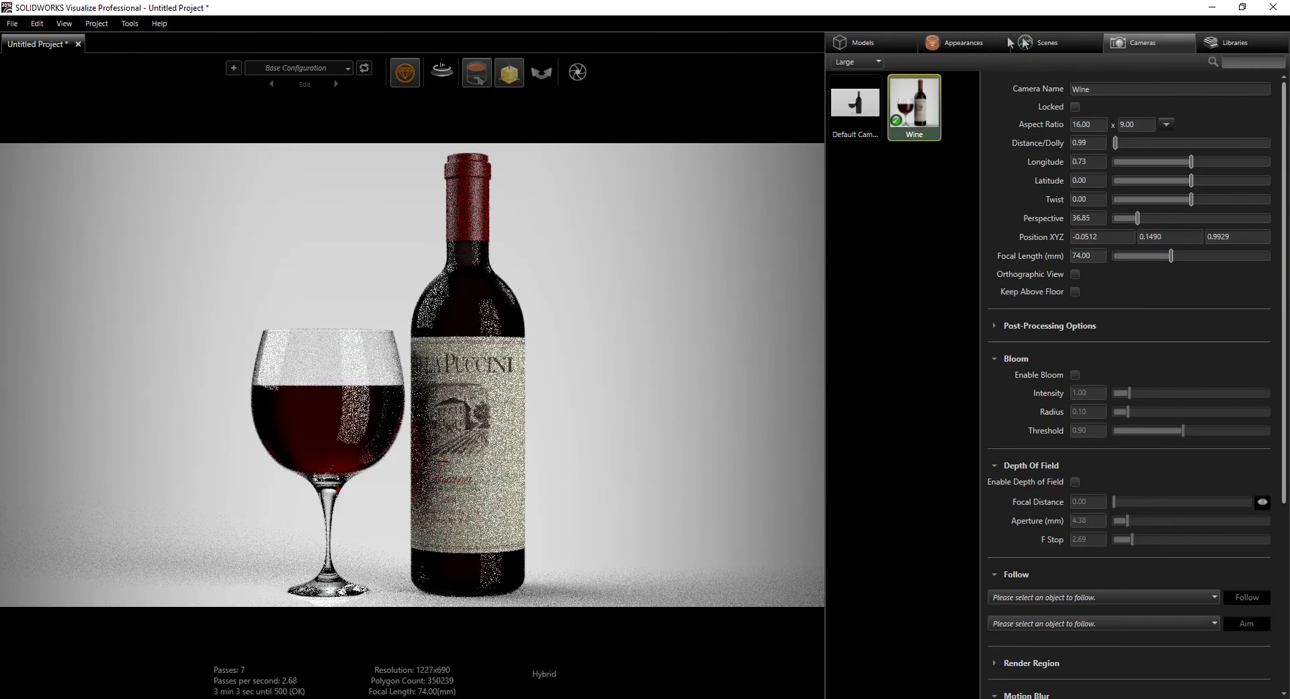
# - Add Studio Light Grey Ramp from the Studios folder as the scene's backplate
pyautogui.click(1046, 42)
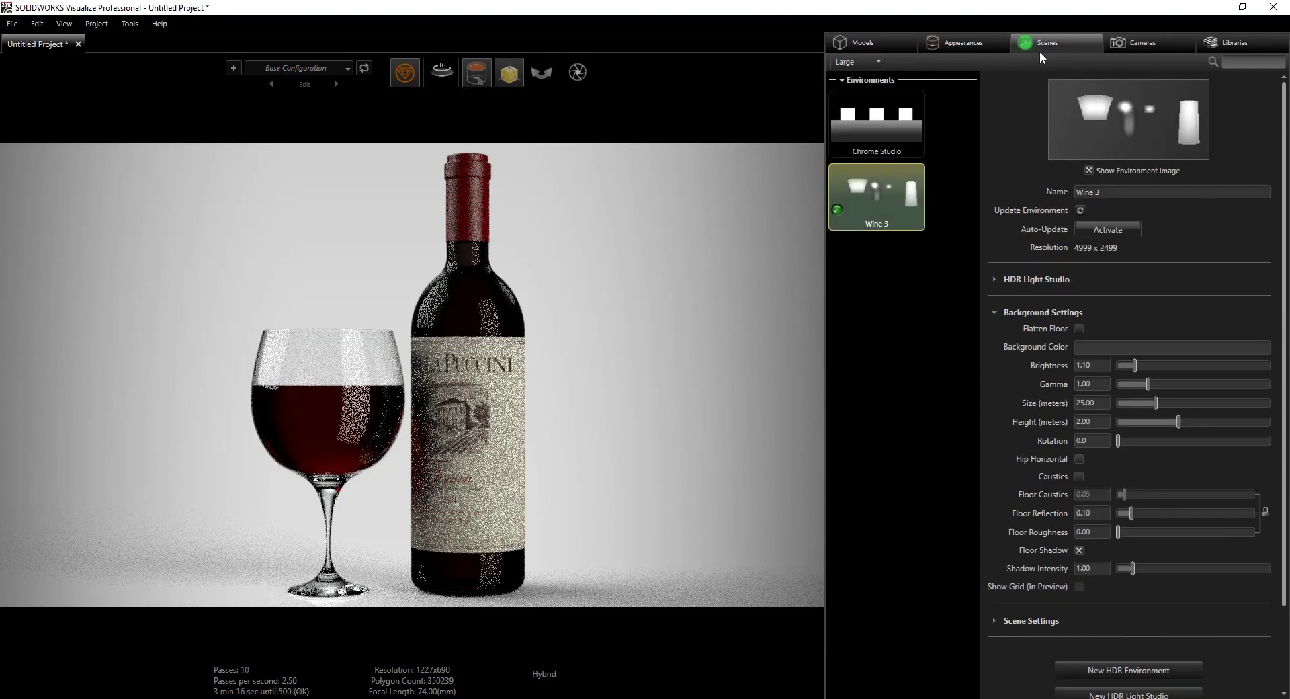
pyautogui.rightClick(899, 285)
pyautogui.click(958, 337)
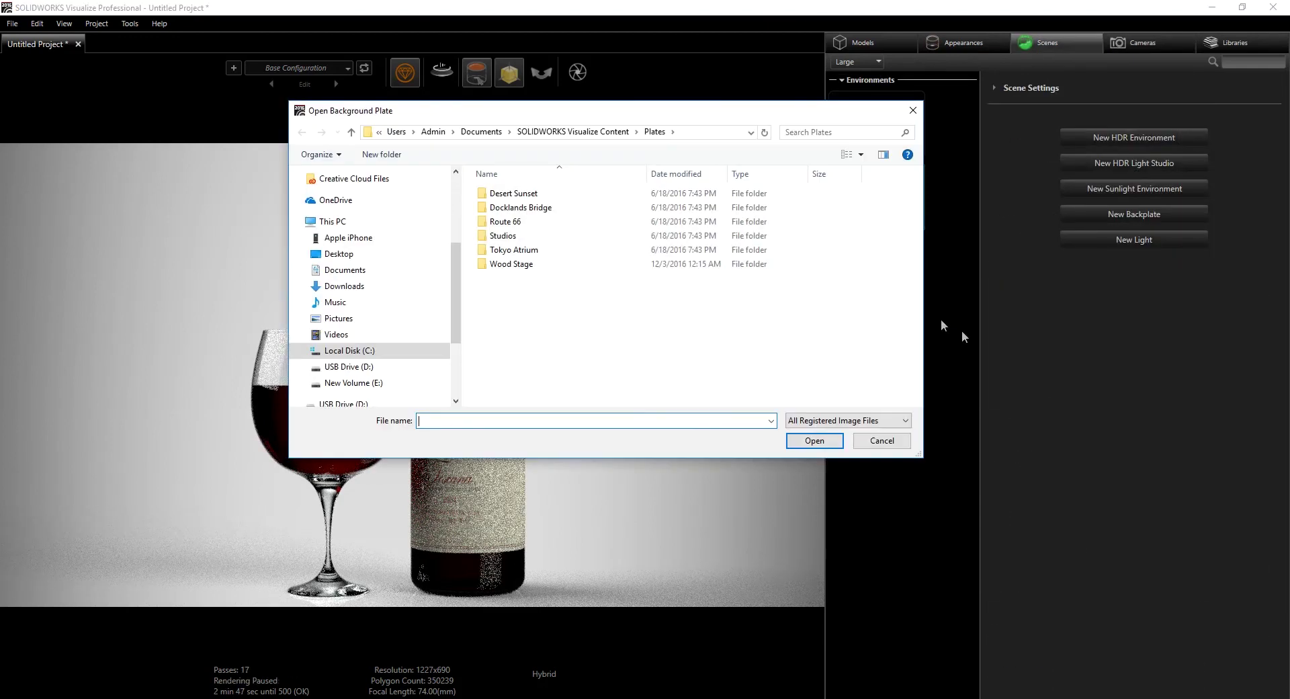
pyautogui.click(514, 237)
pyautogui.doubleClick(513, 236)
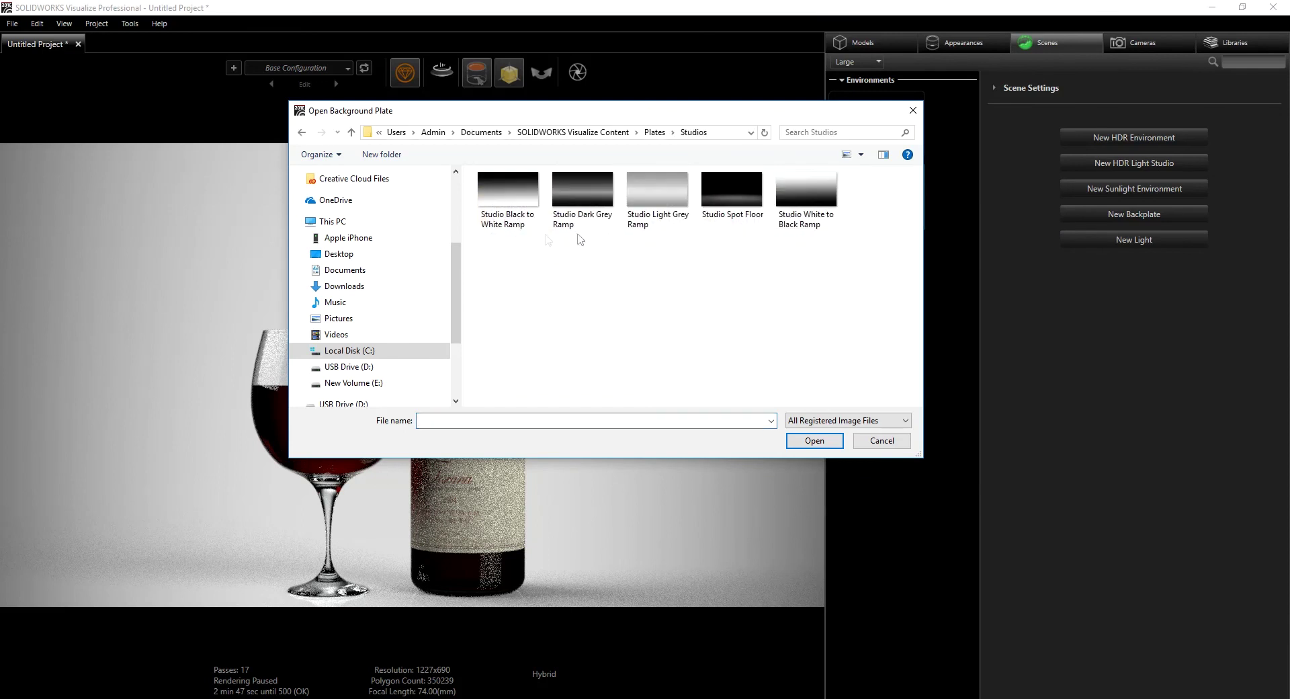
pyautogui.click(659, 202)
pyautogui.click(814, 441)
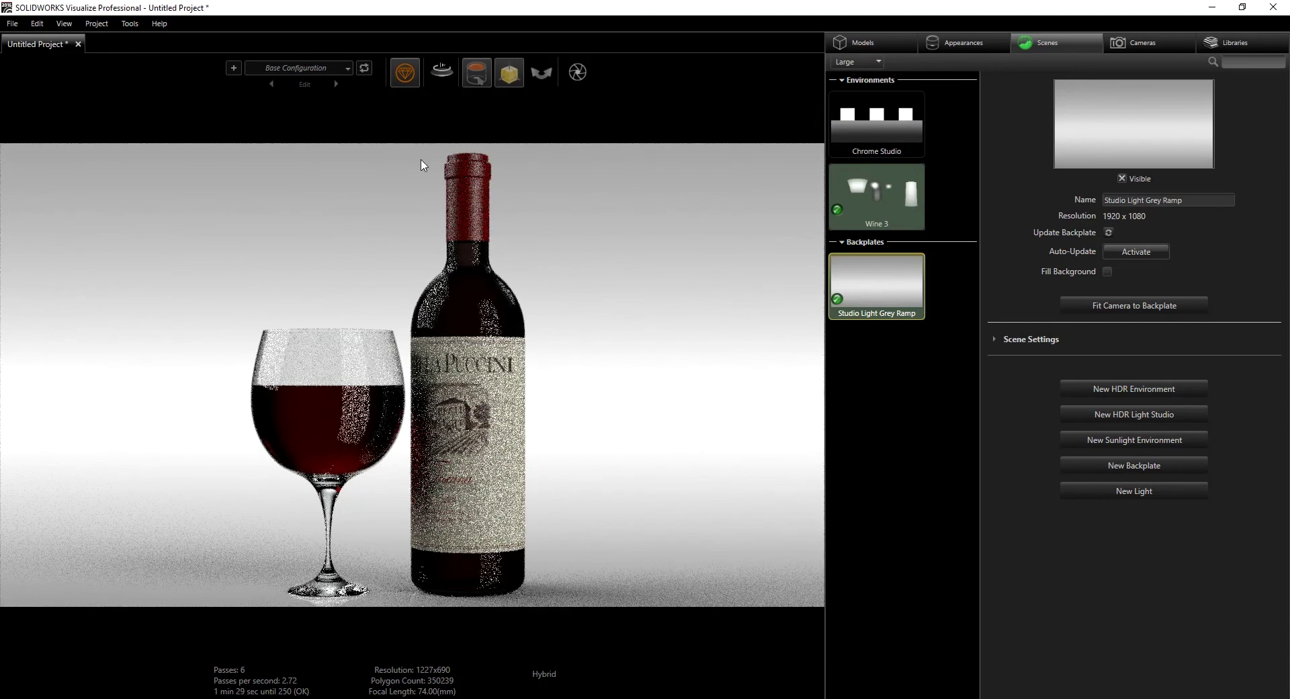
# - Open the 1920 x 1080 JPEG Quality-mode render settings and drag Render Passes down to 495
pyautogui.moveTo(582, 73)
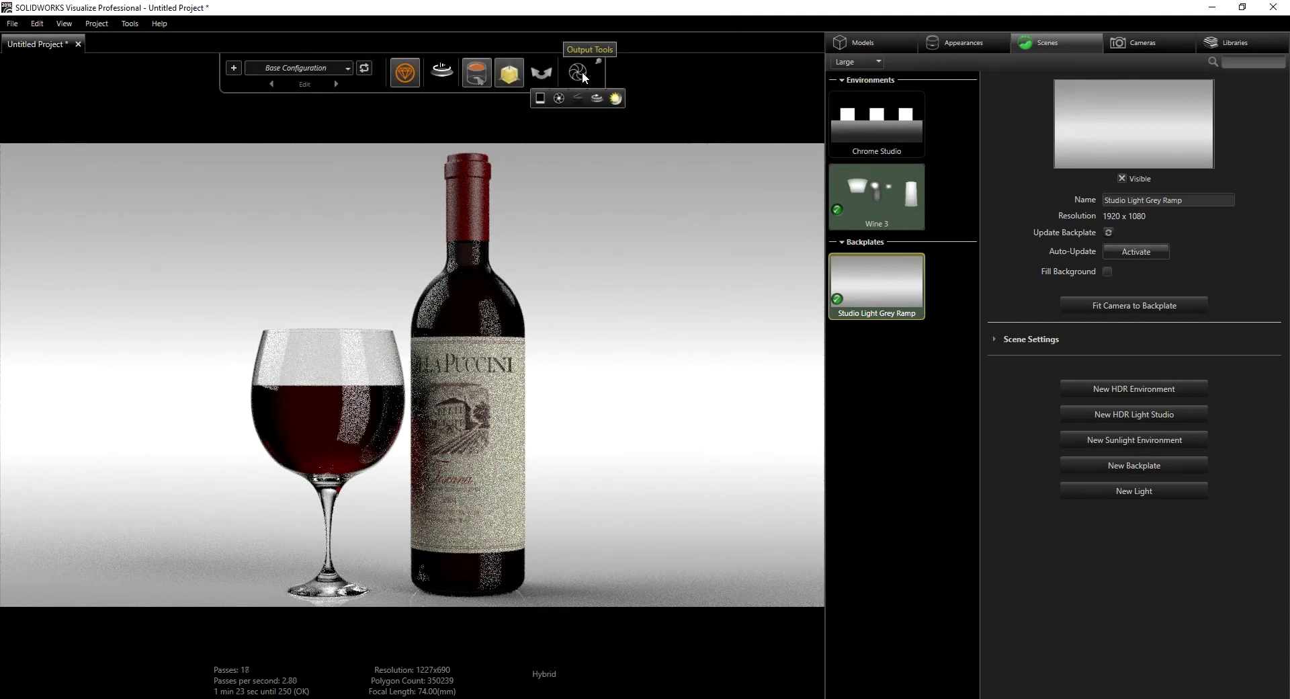
pyautogui.click(582, 72)
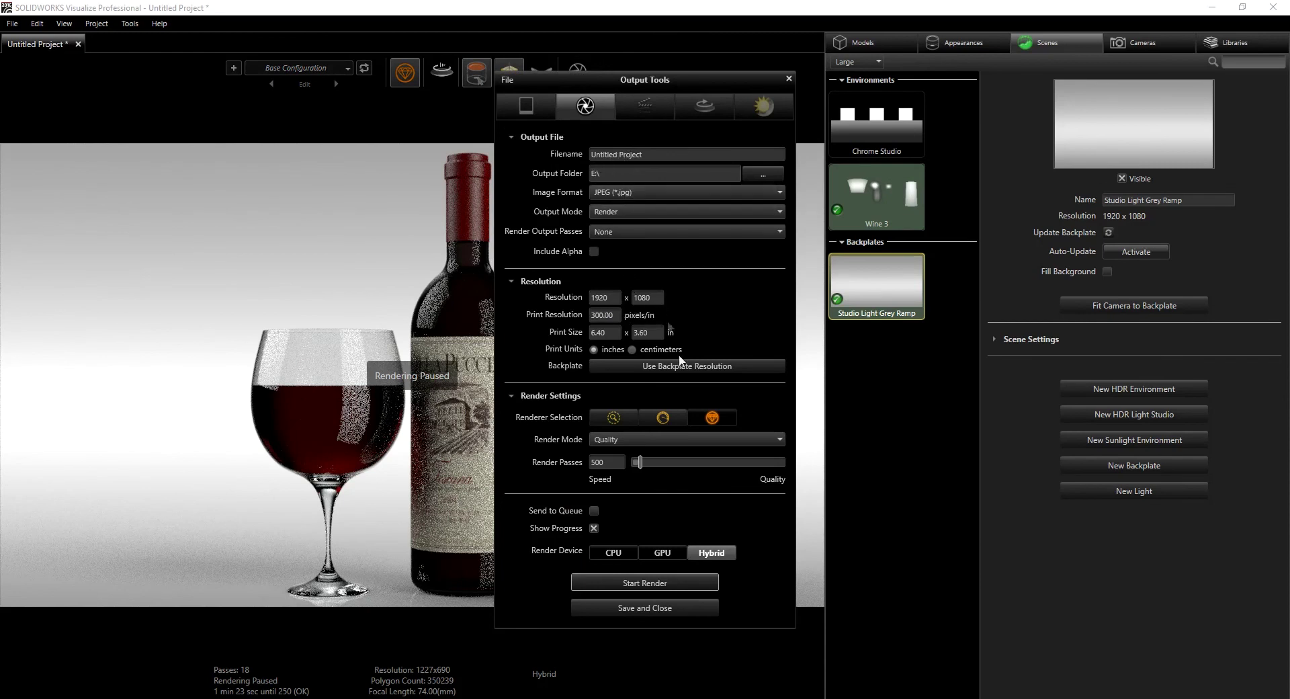
pyautogui.moveTo(598, 462); pyautogui.dragTo(611, 461)
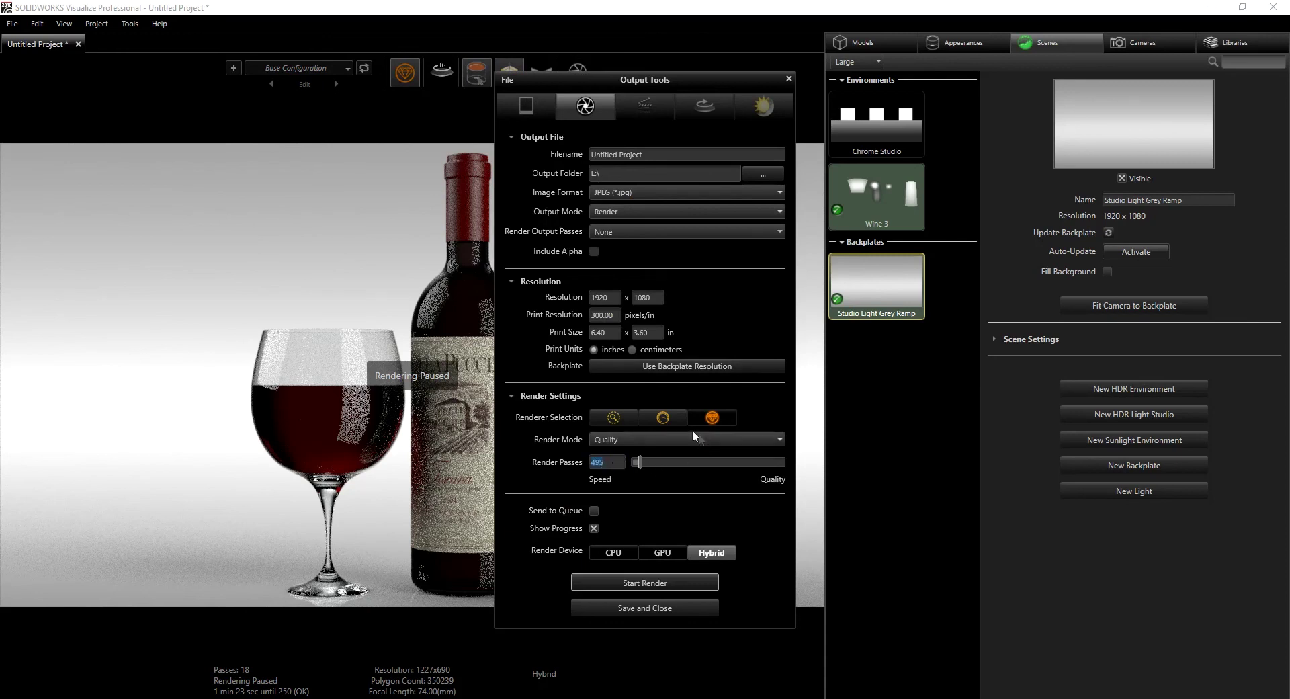